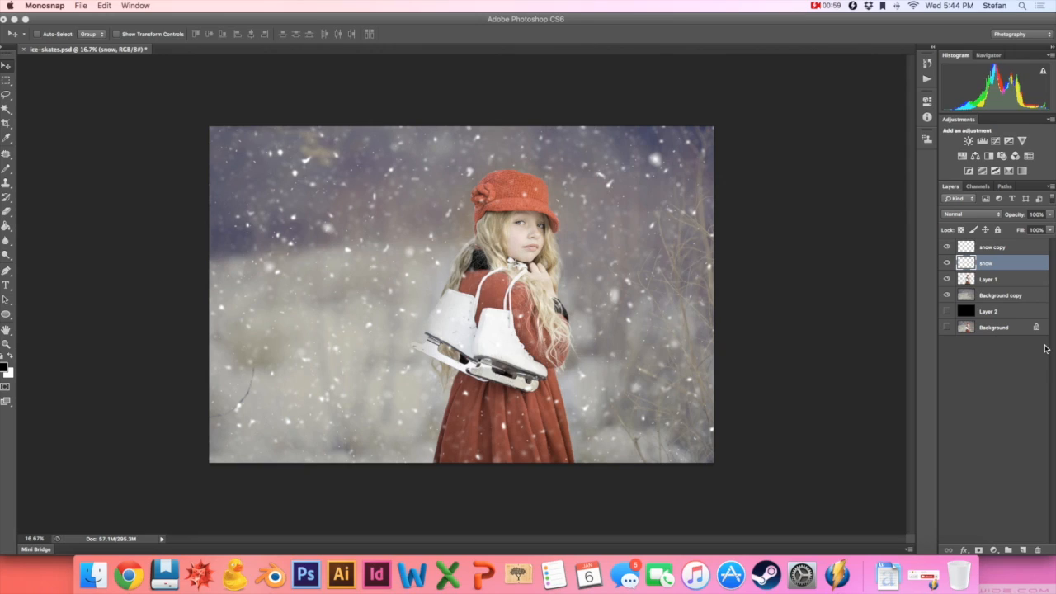
# Duplicate the Background layer.
pyautogui.click(1006, 331)
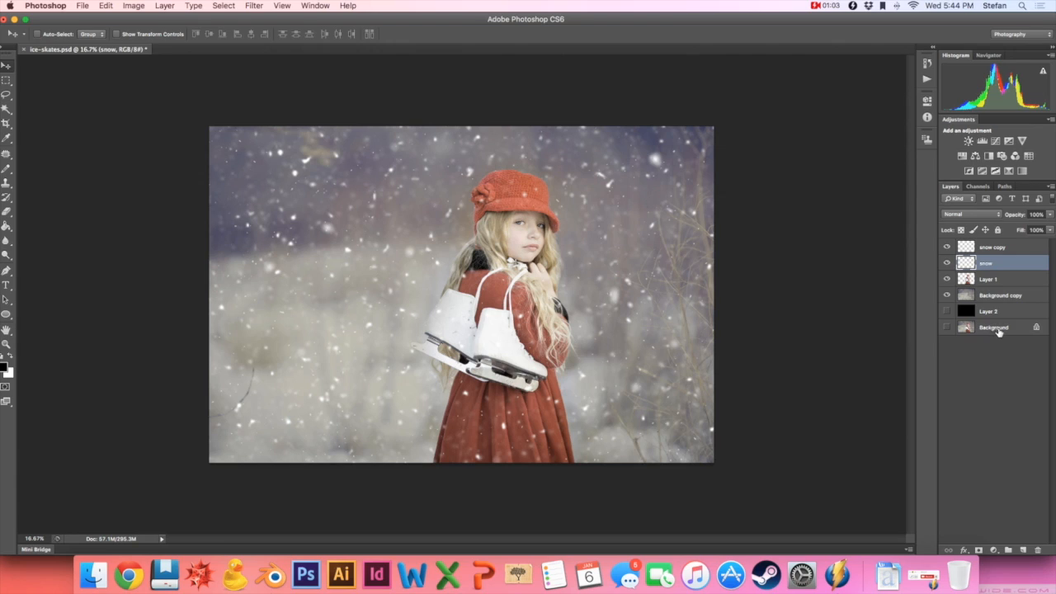
pyautogui.click(999, 329)
pyautogui.moveTo(999, 328); pyautogui.dragTo(1023, 550)
# Hide both snow layers, Layer 1 and Background copy, and show the new Background copy 2.
pyautogui.click(946, 294)
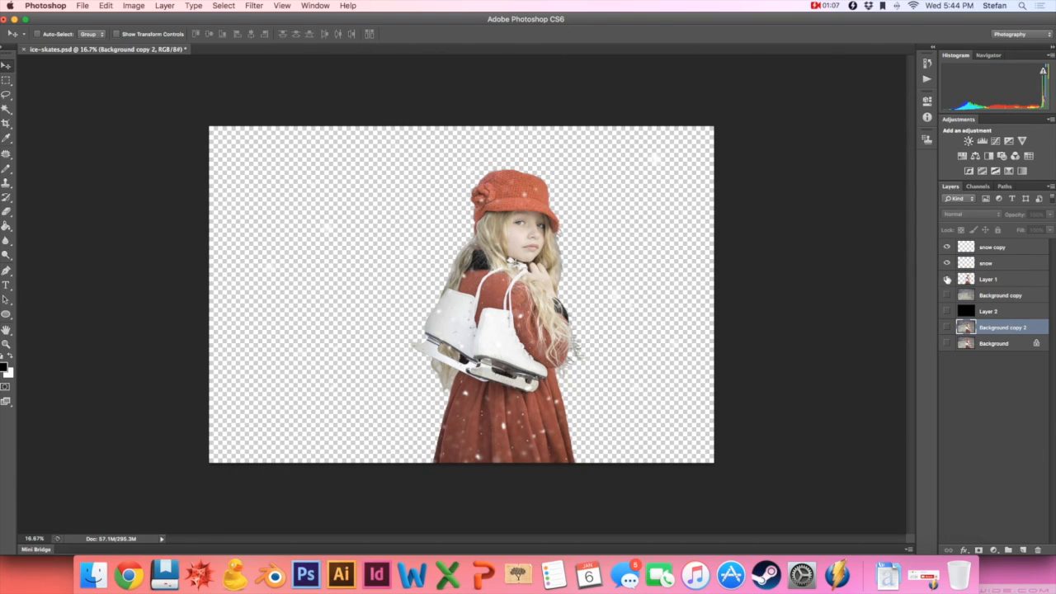
pyautogui.click(946, 279)
pyautogui.click(947, 262)
pyautogui.click(947, 247)
pyautogui.click(946, 329)
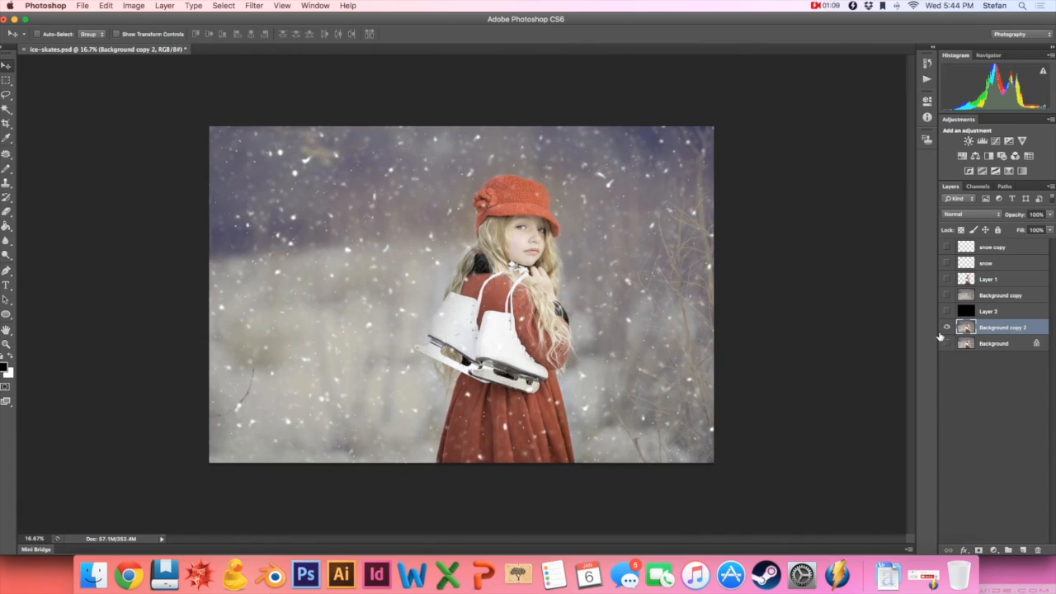
# Paint a Quick Mask over the girl and her skates with the Pencil tool, using black.
pyautogui.press('q')
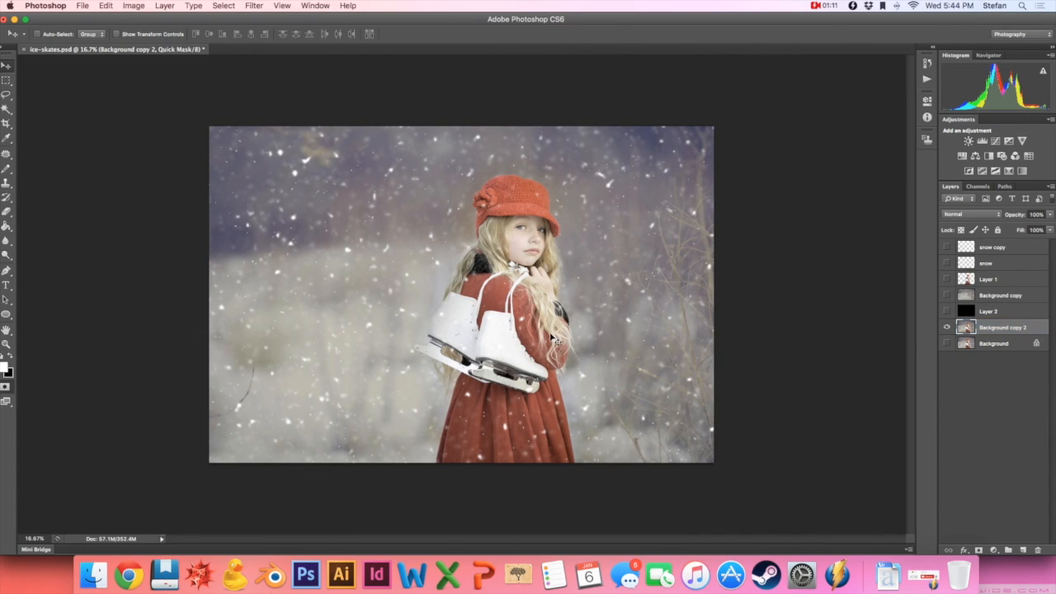
pyautogui.press('b')
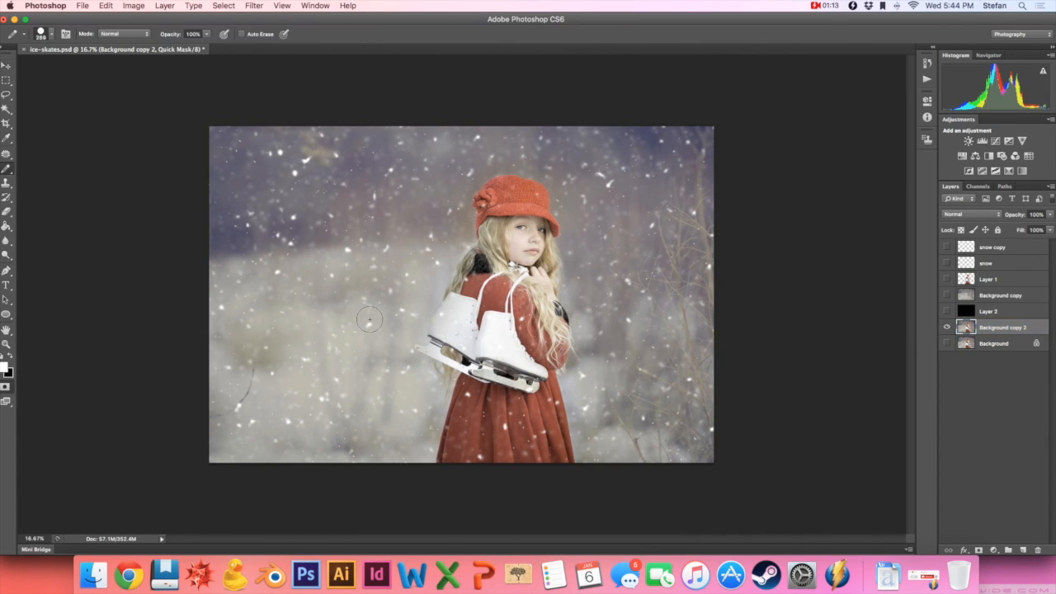
pyautogui.press('x')
pyautogui.moveTo(496, 182)
pyautogui.mouseDown()
pyautogui.moveTo(435, 350)
pyautogui.moveTo(450, 386)
pyautogui.moveTo(445, 449)
pyautogui.moveTo(561, 456)
pyautogui.moveTo(548, 381)
pyautogui.moveTo(563, 354)
pyautogui.moveTo(561, 310)
pyautogui.moveTo(540, 196)
pyautogui.moveTo(493, 185)
pyautogui.moveTo(494, 285)
pyautogui.moveTo(528, 217)
pyautogui.moveTo(535, 445)
pyautogui.moveTo(523, 272)
pyautogui.moveTo(497, 412)
pyautogui.moveTo(490, 307)
pyautogui.moveTo(478, 463)
pyautogui.moveTo(485, 274)
pyautogui.moveTo(457, 446)
pyautogui.mouseUp()
# Trim the excess Quick Mask beside the skirt, sleeve and hair with white, on the side away from the skates.
pyautogui.press('z')
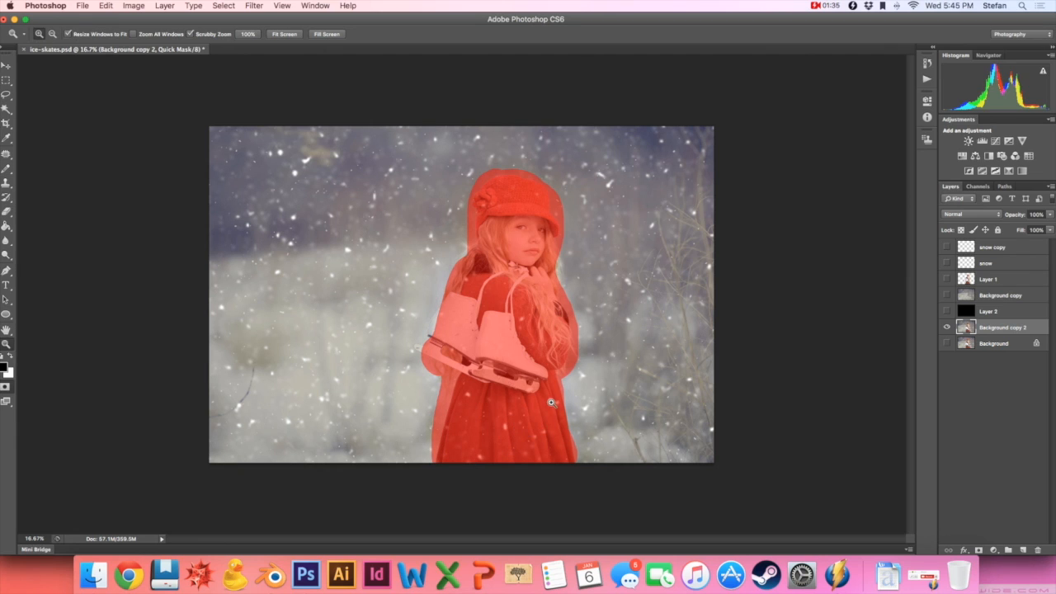
pyautogui.click(552, 401)
pyautogui.click(552, 402)
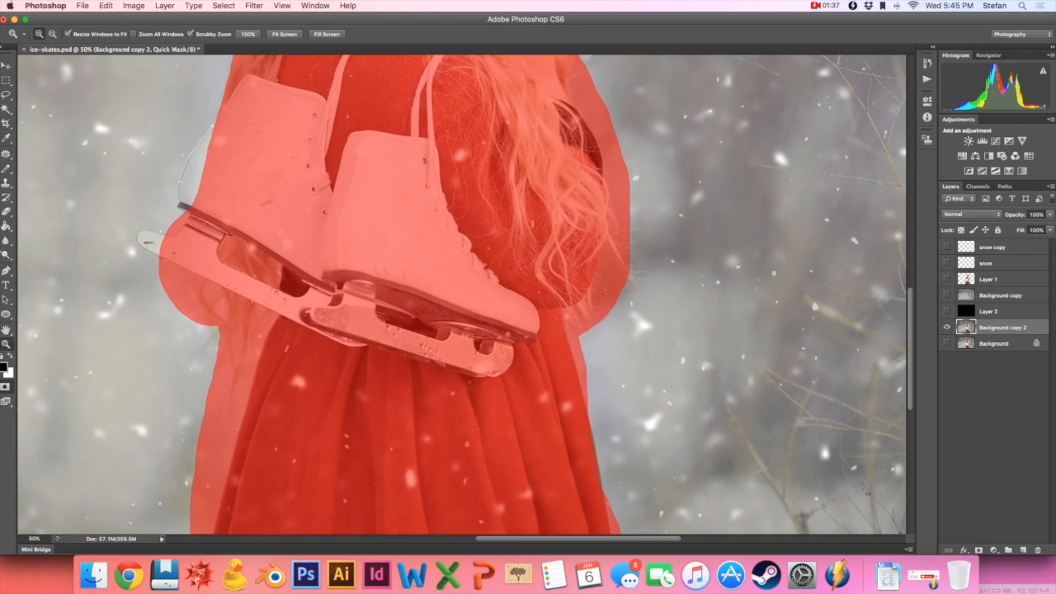
pyautogui.press('b')
pyautogui.click(12, 357)
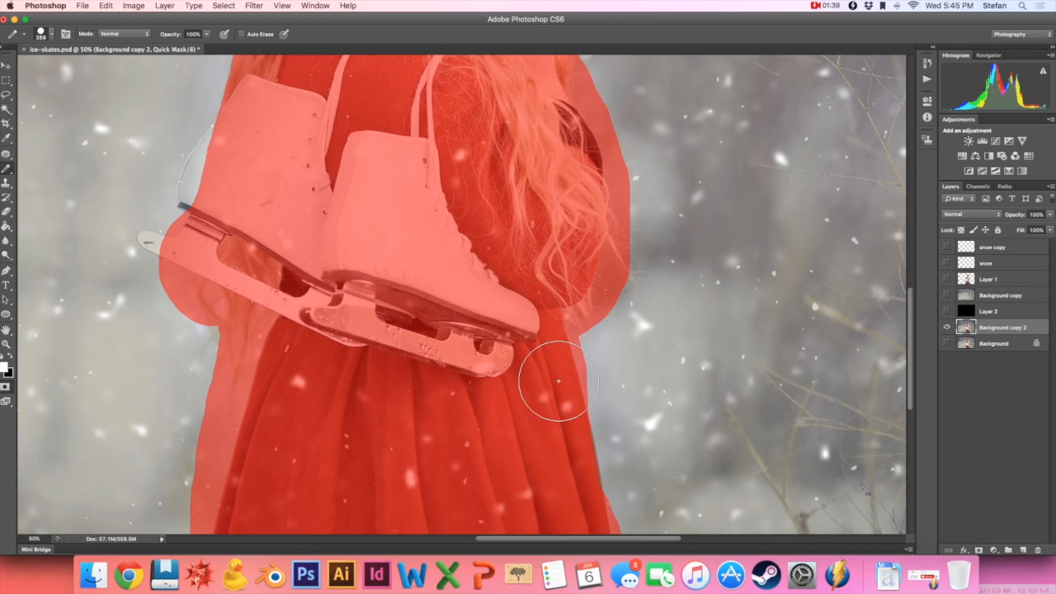
pyautogui.moveTo(614, 354); pyautogui.dragTo(648, 506)
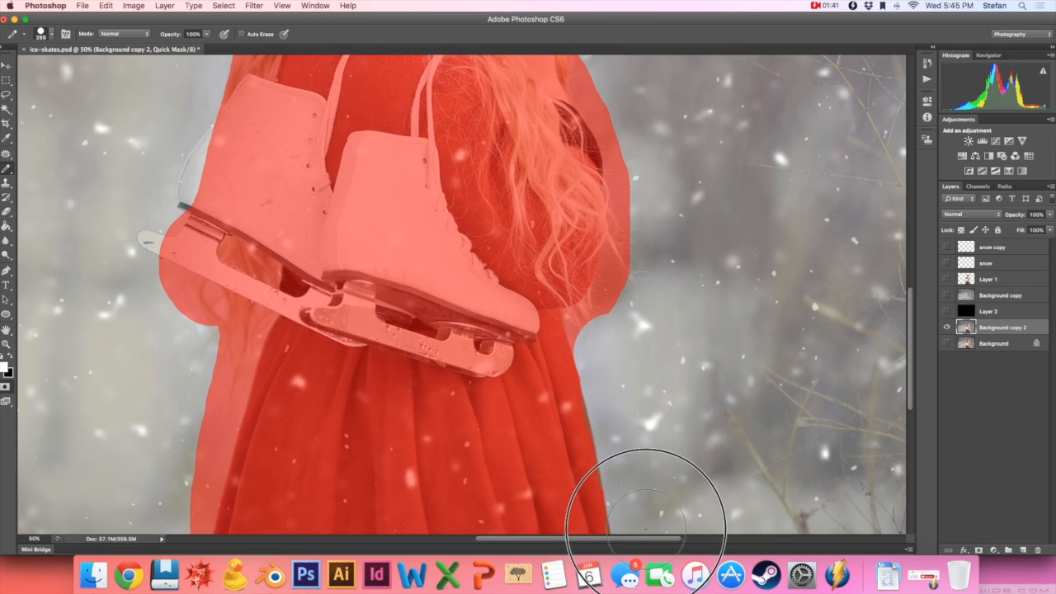
pyautogui.moveTo(637, 303)
pyautogui.mouseDown()
pyautogui.moveTo(643, 170)
pyautogui.moveTo(625, 83)
pyautogui.moveTo(620, 108)
pyautogui.mouseUp()
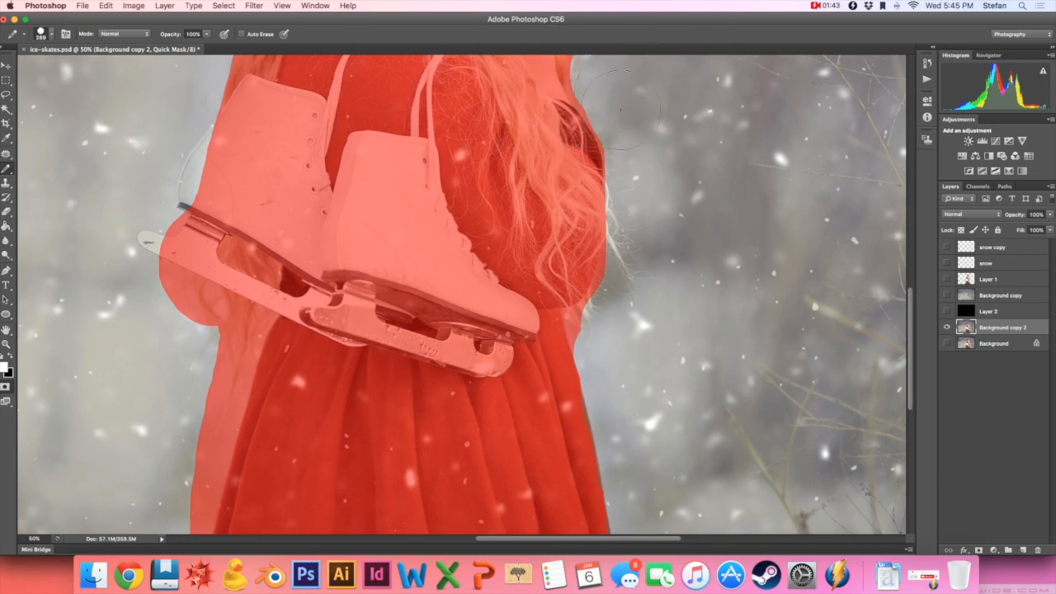
# Convert the Quick Mask to a selection and invert it to select the girl.
pyautogui.press('z')
pyautogui.keyDown('alt'); pyautogui.click(627, 212); pyautogui.keyUp('alt')
pyautogui.keyDown('alt'); pyautogui.click(627, 215); pyautogui.keyUp('alt')
pyautogui.keyDown('alt'); pyautogui.click(627, 214); pyautogui.keyUp('alt')
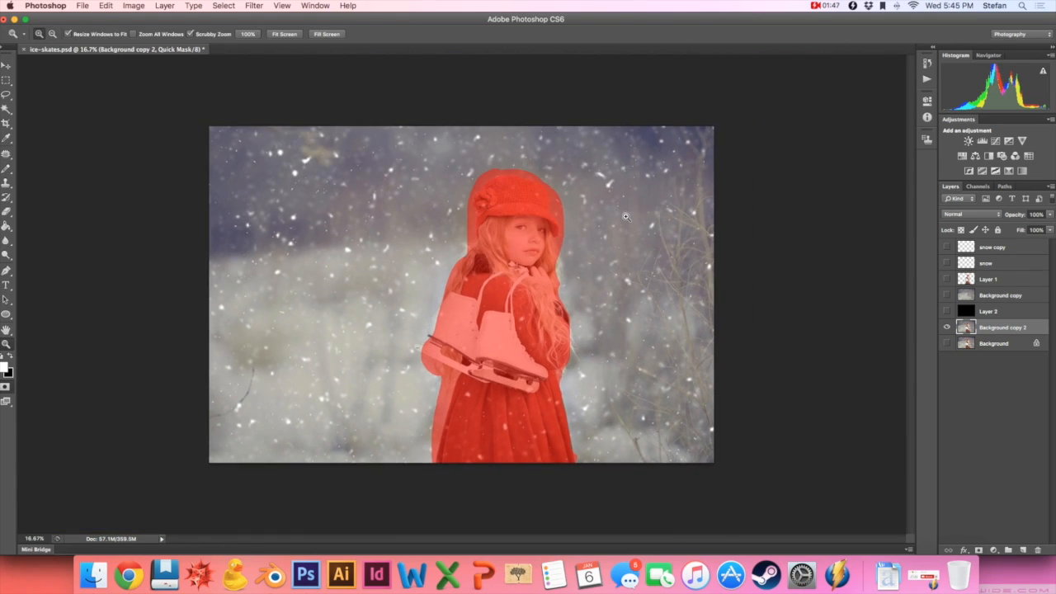
pyautogui.press('q')
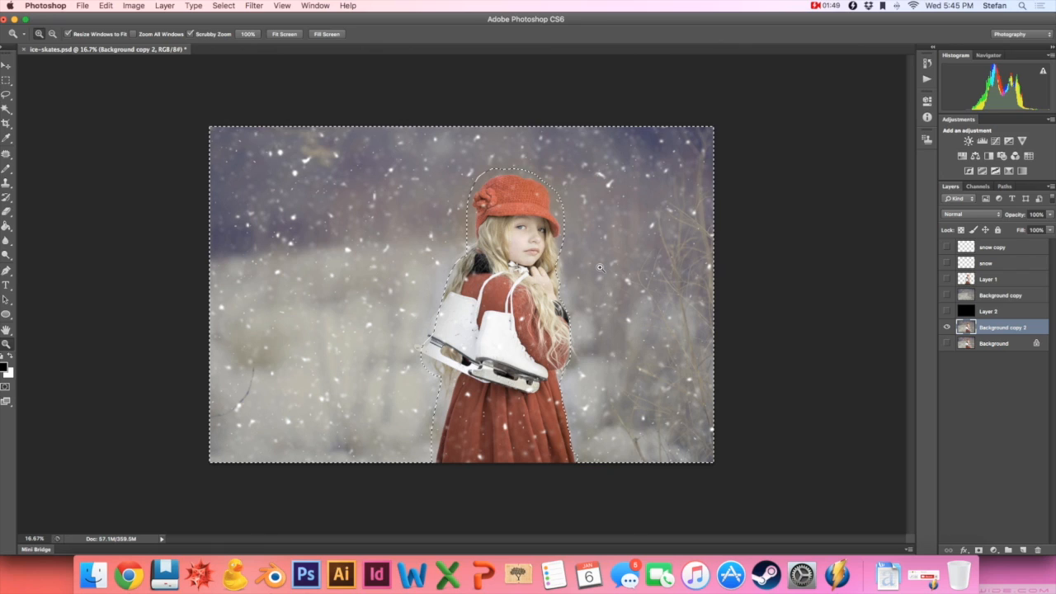
pyautogui.press('l')
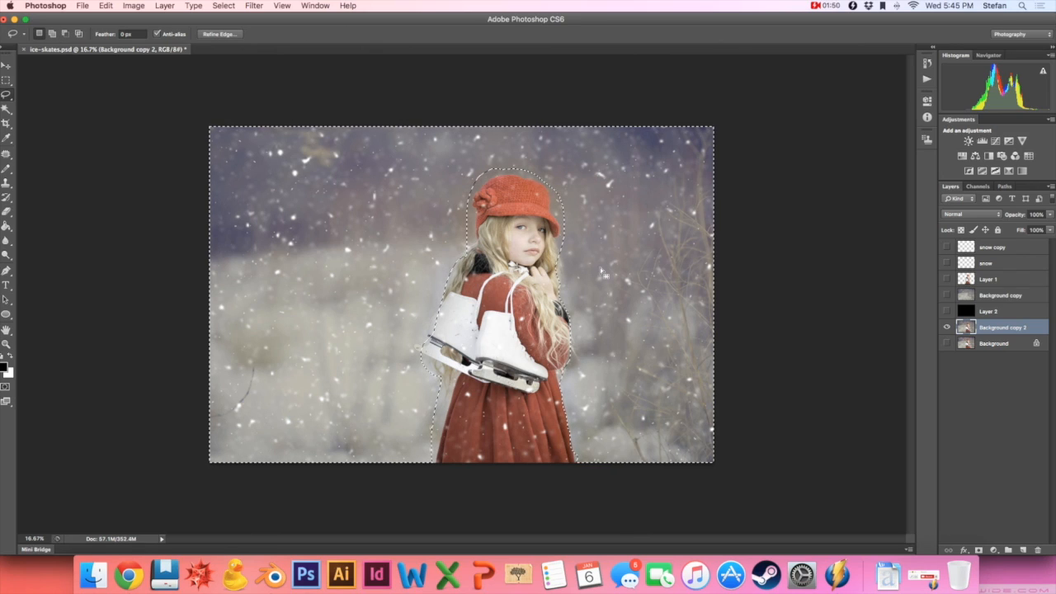
pyautogui.rightClick(511, 241)
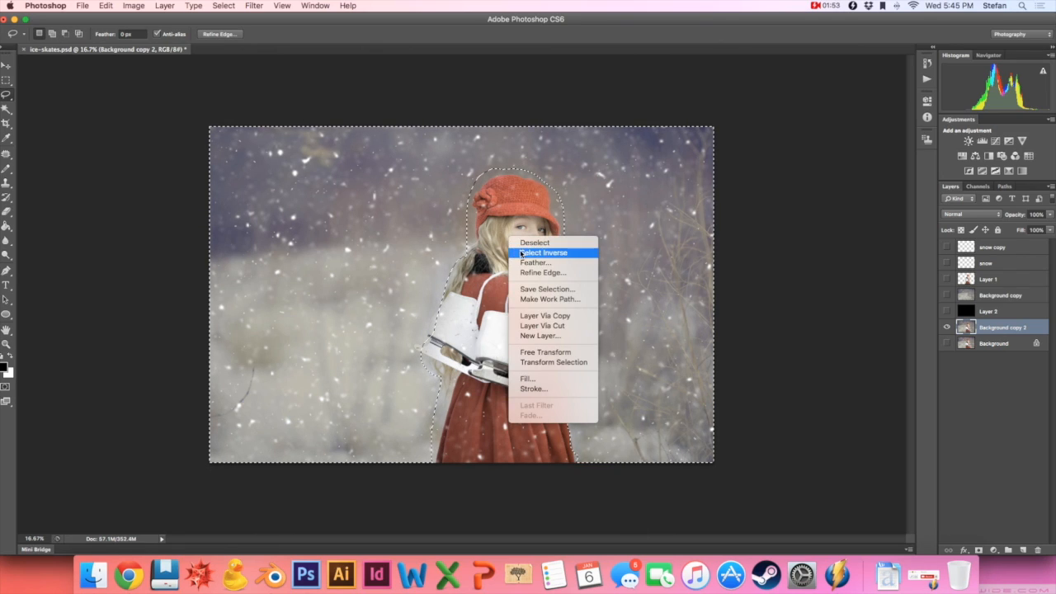
pyautogui.click(522, 252)
# Cut the selected girl to a new layer with Layer Via Cut and hide that layer.
pyautogui.rightClick(523, 269)
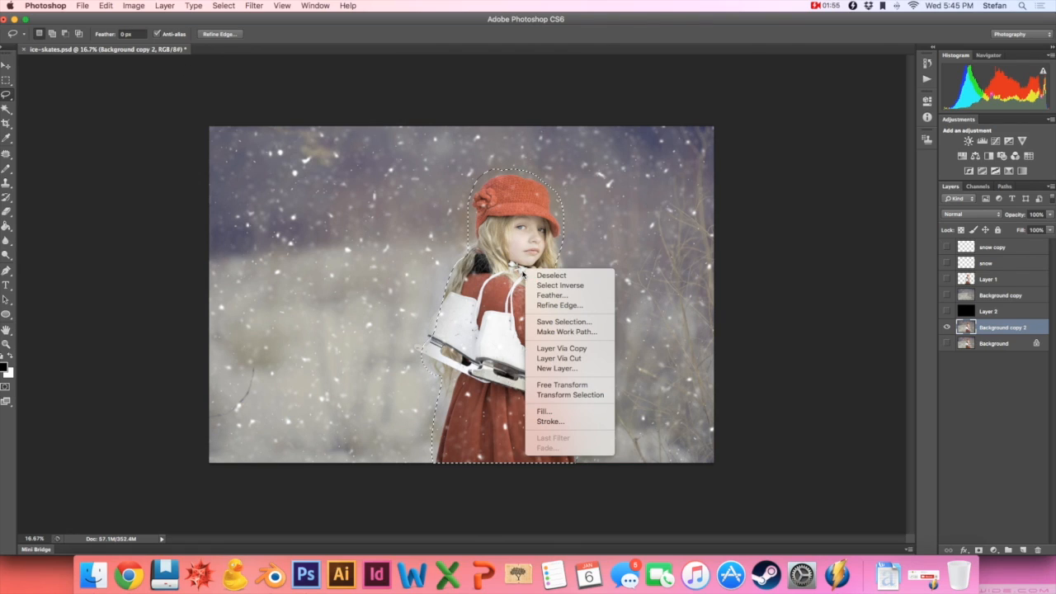
pyautogui.click(552, 360)
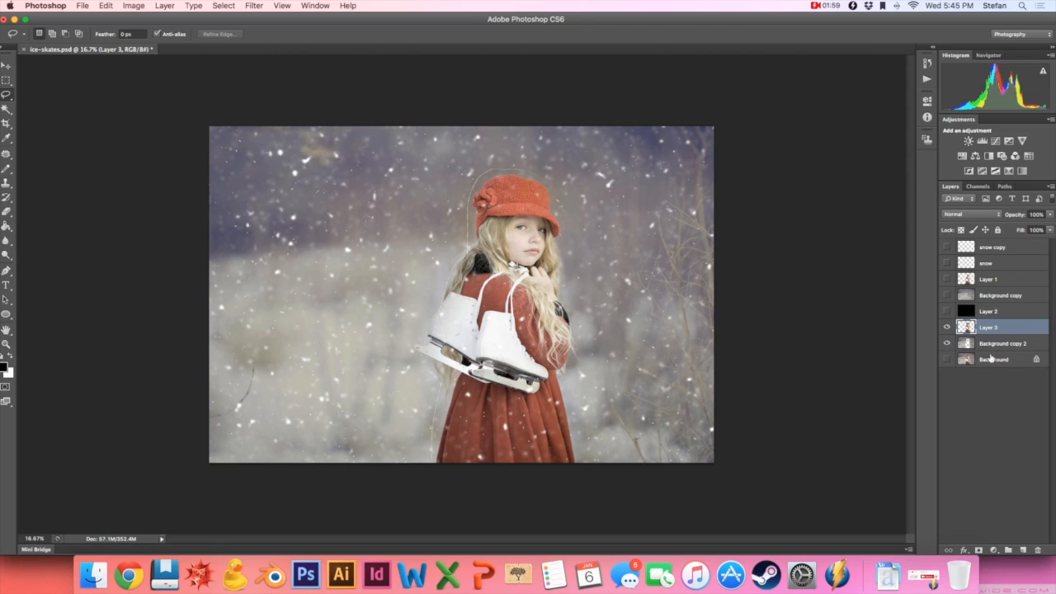
pyautogui.click(947, 327)
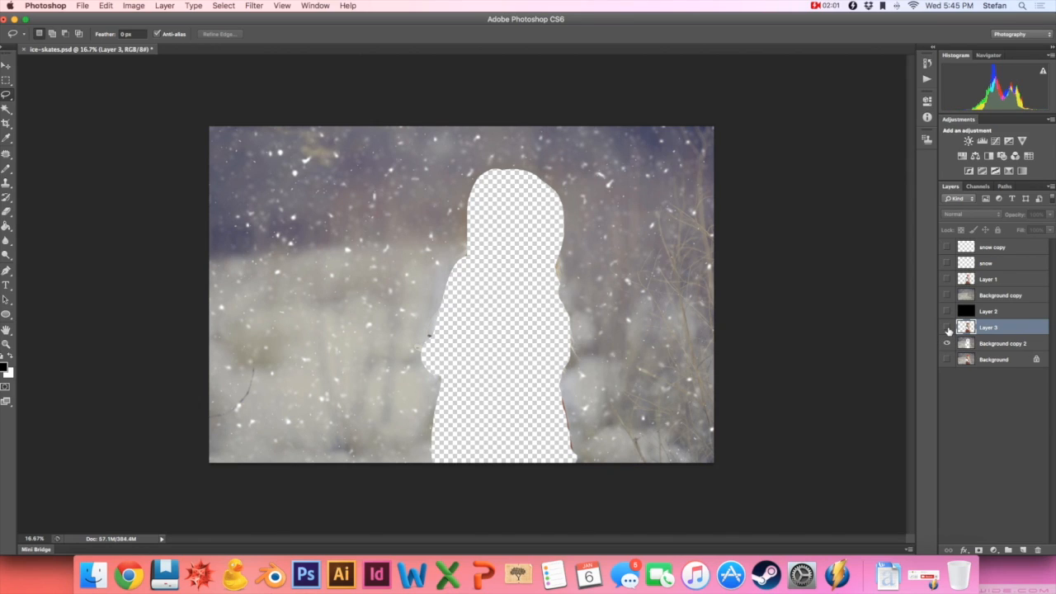
# Select the girl-shaped hole in Background copy 2 with the Magic Wand, fill it with Content-Aware at 100% opacity, and deselect.
pyautogui.click(994, 343)
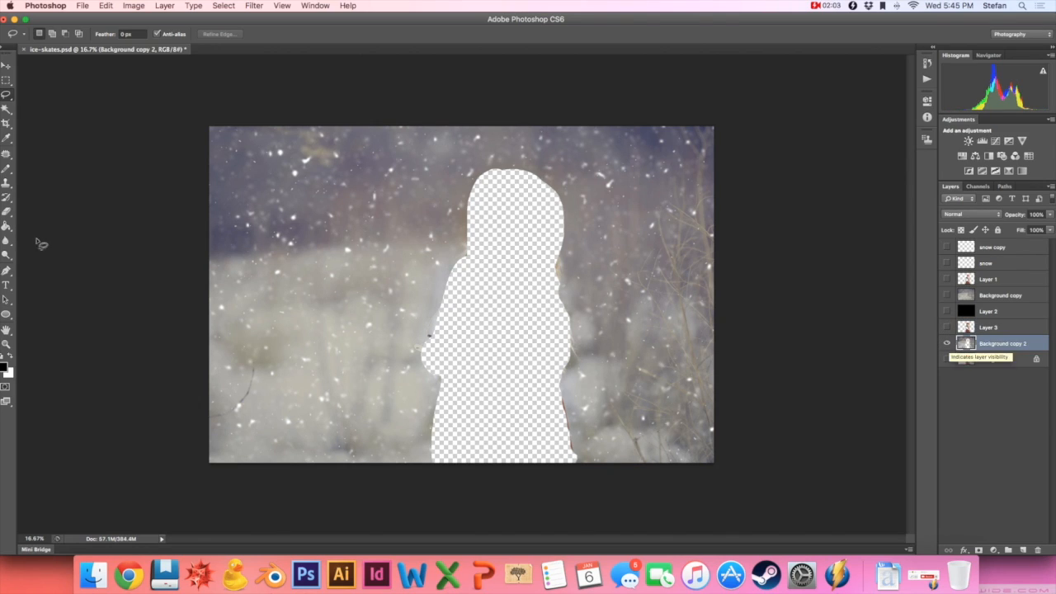
pyautogui.click(6, 109)
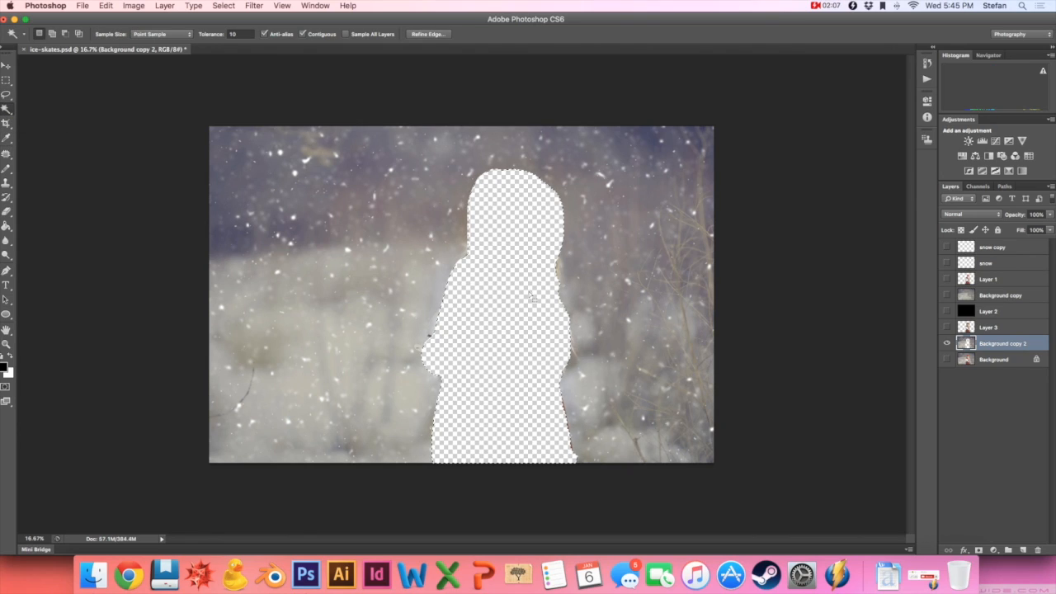
pyautogui.click(105, 6)
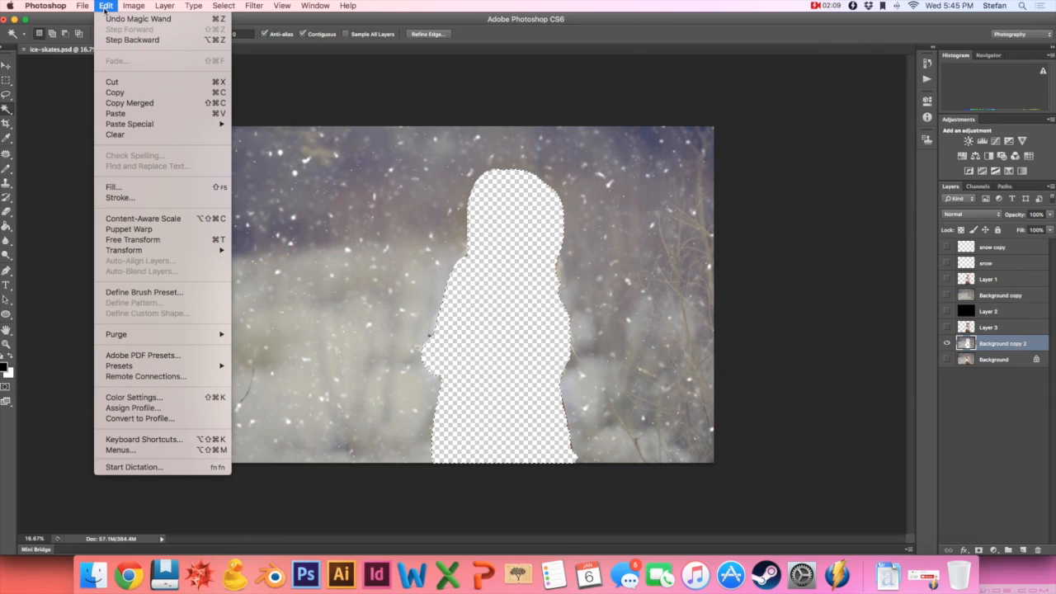
pyautogui.click(120, 187)
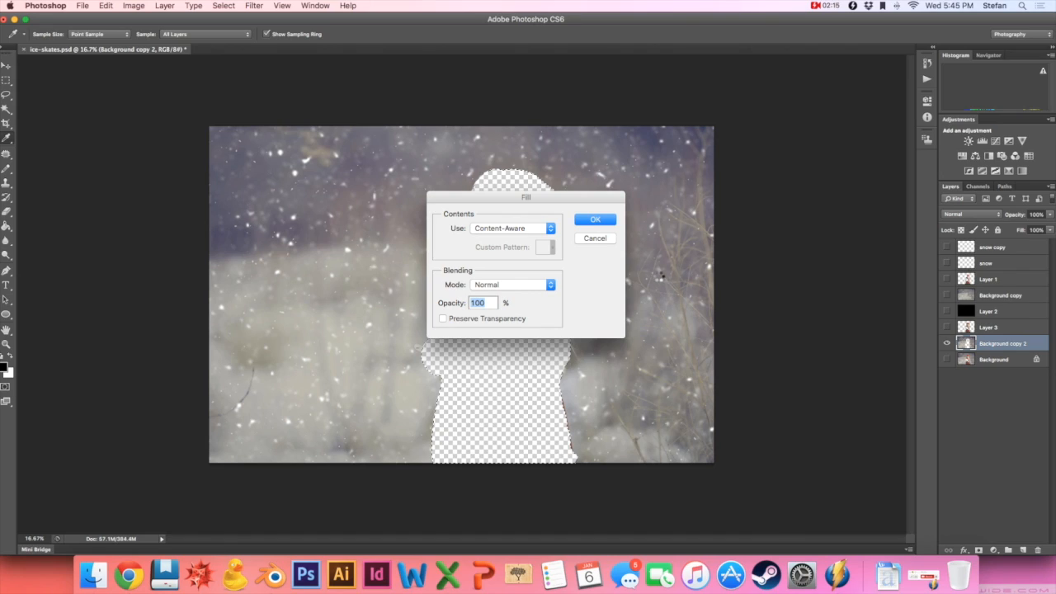
pyautogui.press('Return')
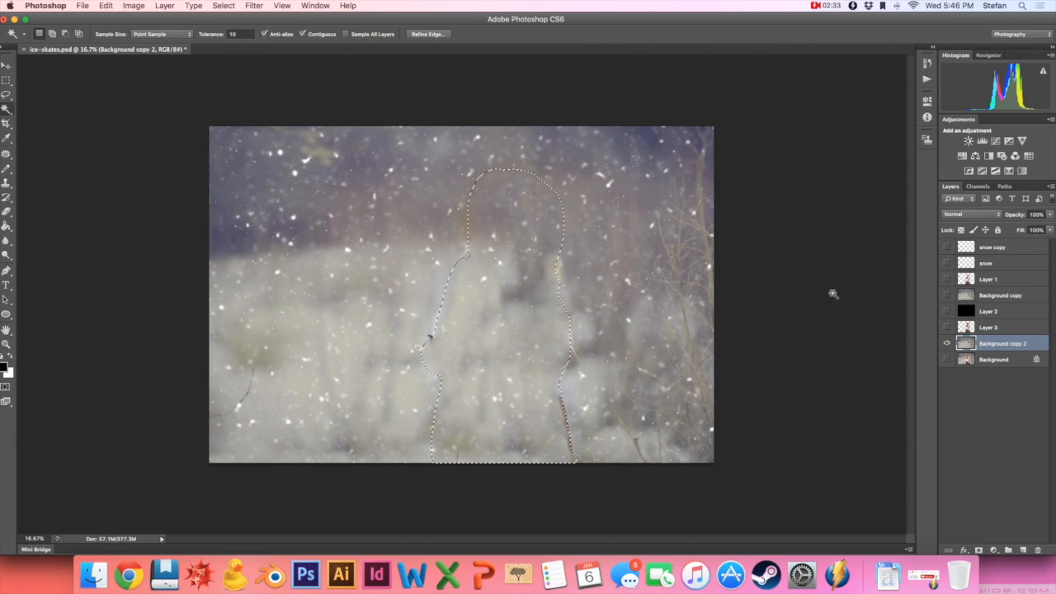
pyautogui.press('super+d')
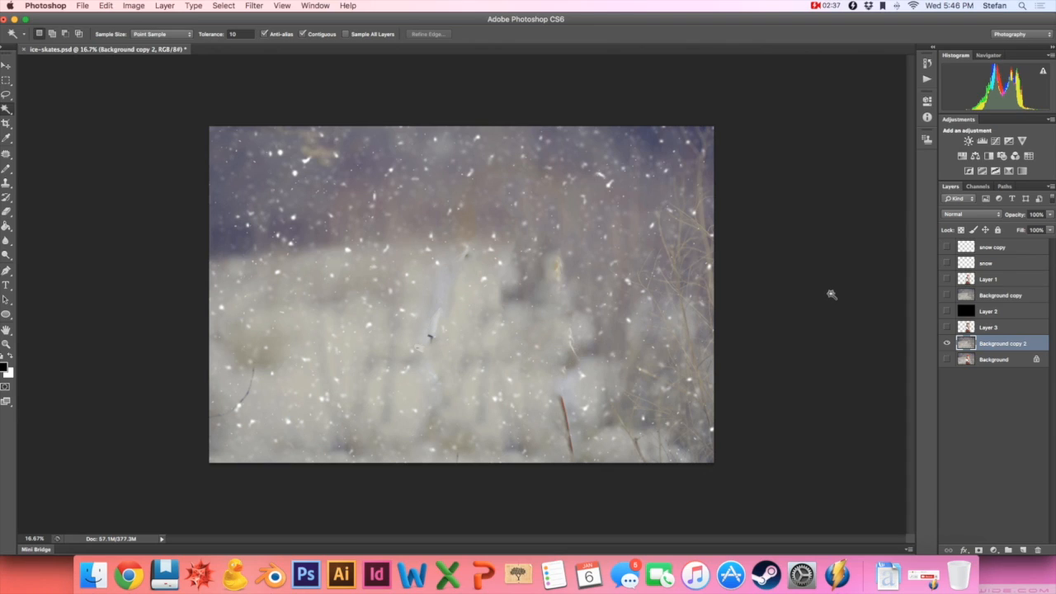
# Show Layer 3 again and select several snowflakes beside the skates on Background copy 2 with the Magic Wand at tolerance 10.
pyautogui.click(947, 328)
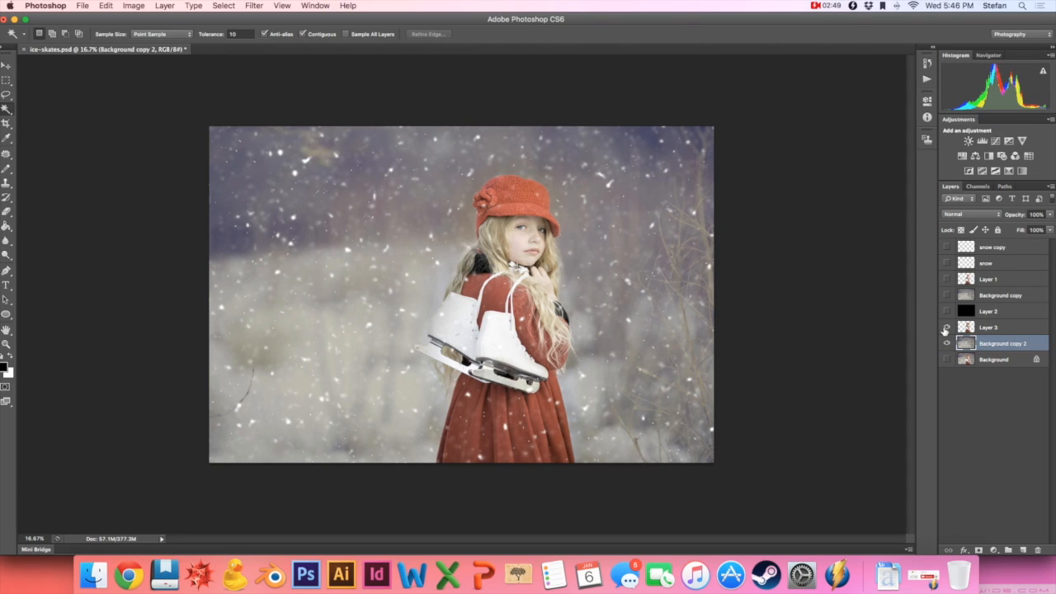
pyautogui.click(984, 330)
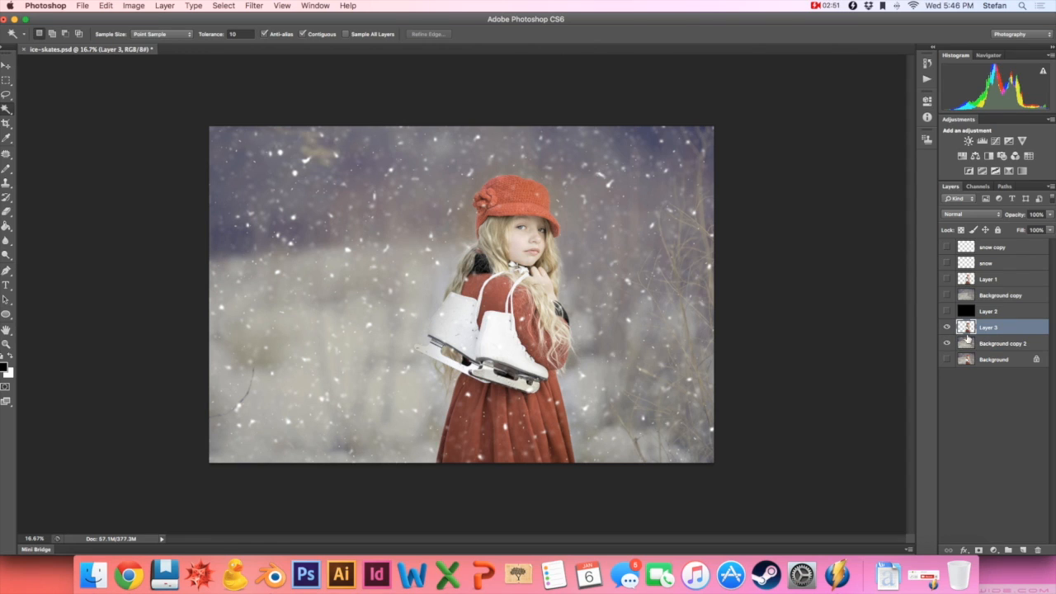
pyautogui.press('z')
pyautogui.click(365, 325)
pyautogui.click(365, 329)
pyautogui.click(366, 353)
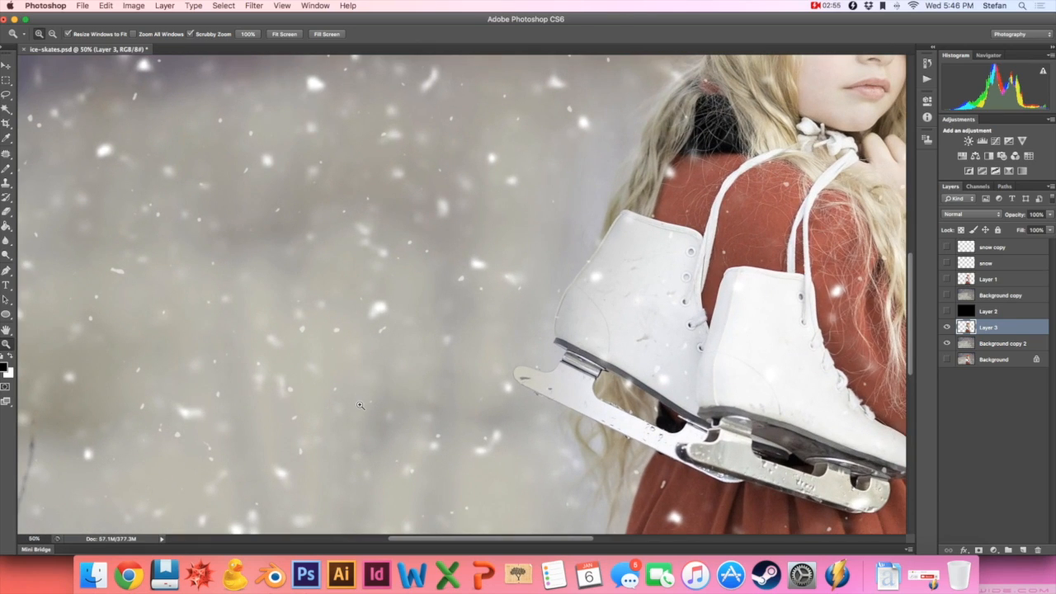
pyautogui.click(991, 344)
pyautogui.click(6, 114)
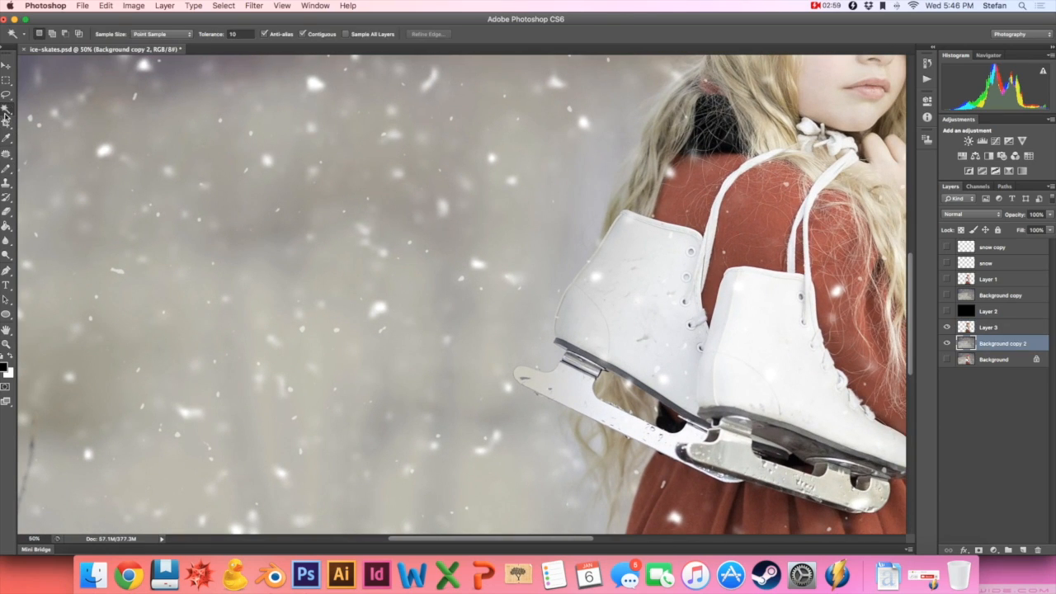
pyautogui.click(304, 329)
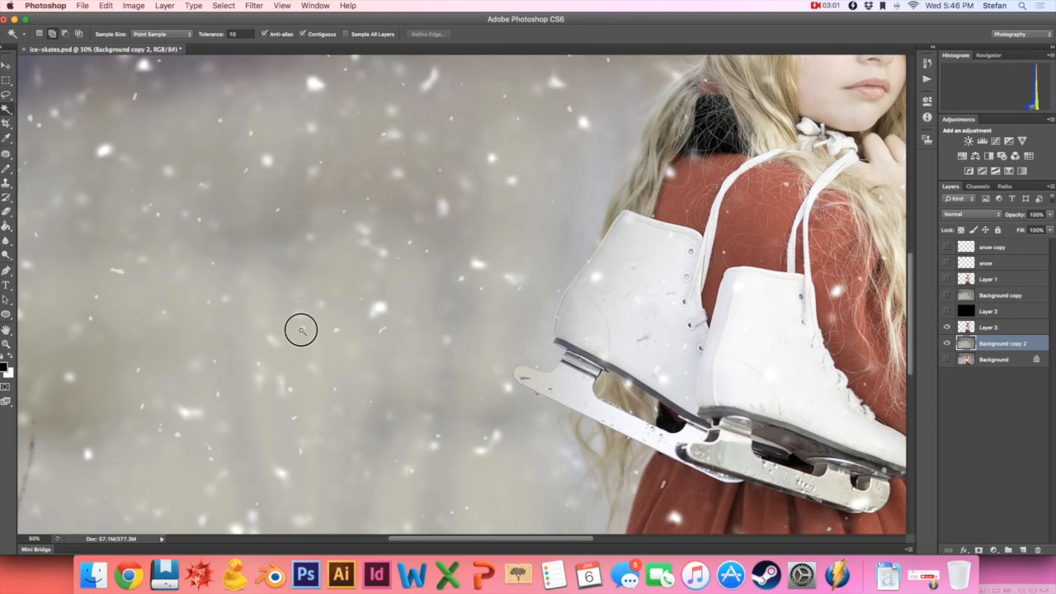
pyautogui.click(335, 330)
pyautogui.click(290, 390)
pyautogui.keyDown('shift'); pyautogui.click(177, 434); pyautogui.keyUp('shift')
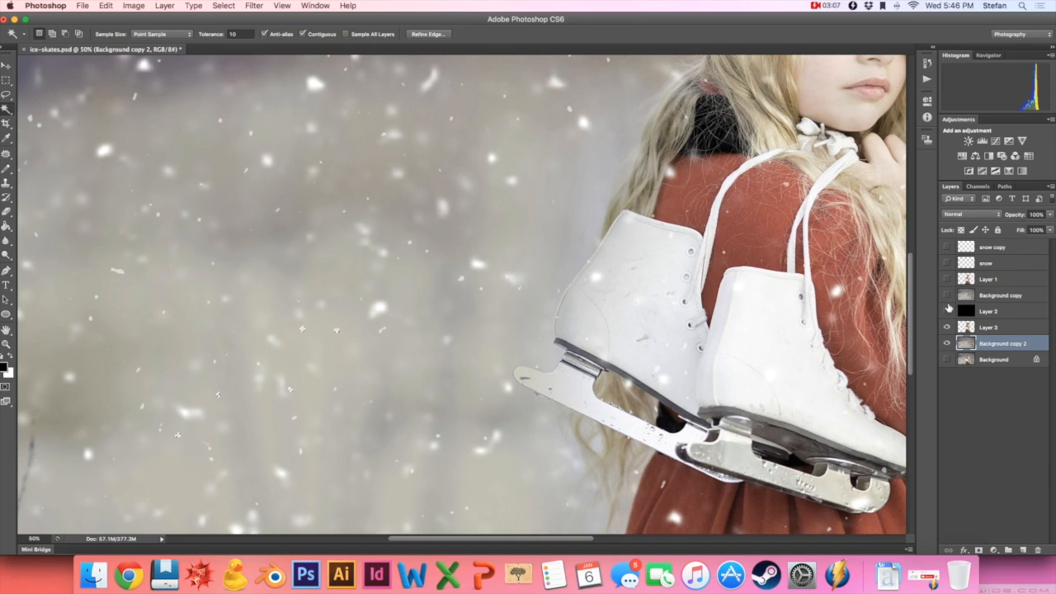
# Move the black Layer 2 below Background copy 2, and hide Layer 3 and Background copy 2.
pyautogui.moveTo(997, 343); pyautogui.dragTo(1001, 355)
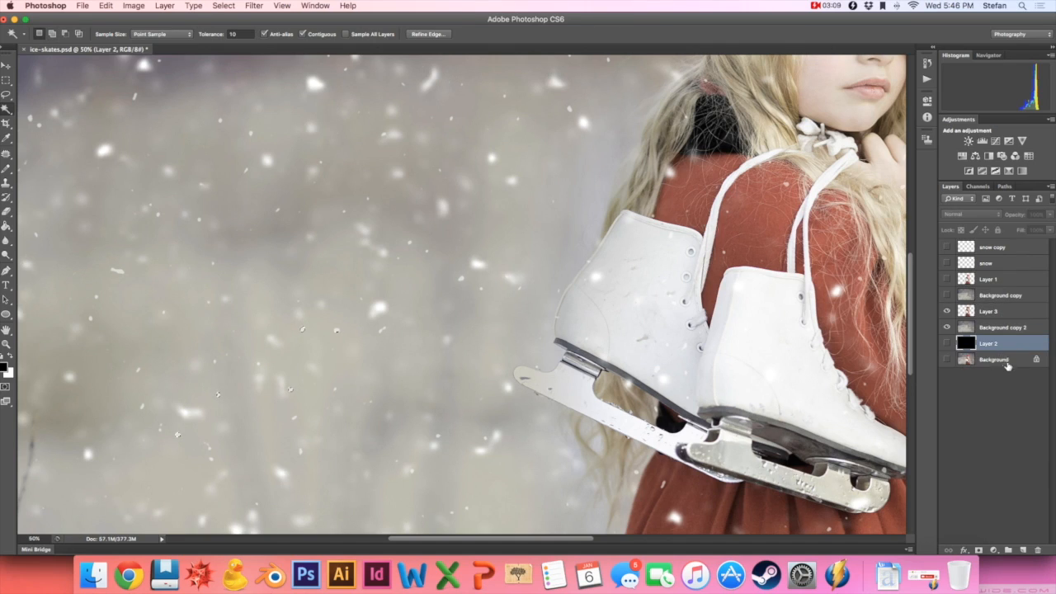
pyautogui.click(947, 312)
pyautogui.click(946, 327)
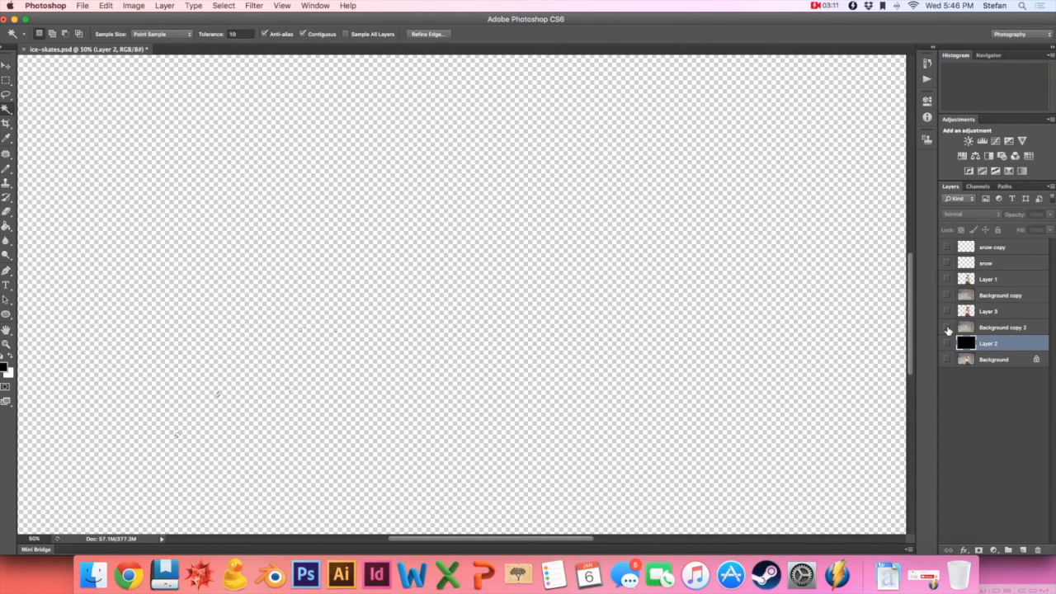
# Copy the selected snowflakes from Background copy 2 to a new layer and leave Background copy 2 hidden.
pyautogui.click(999, 331)
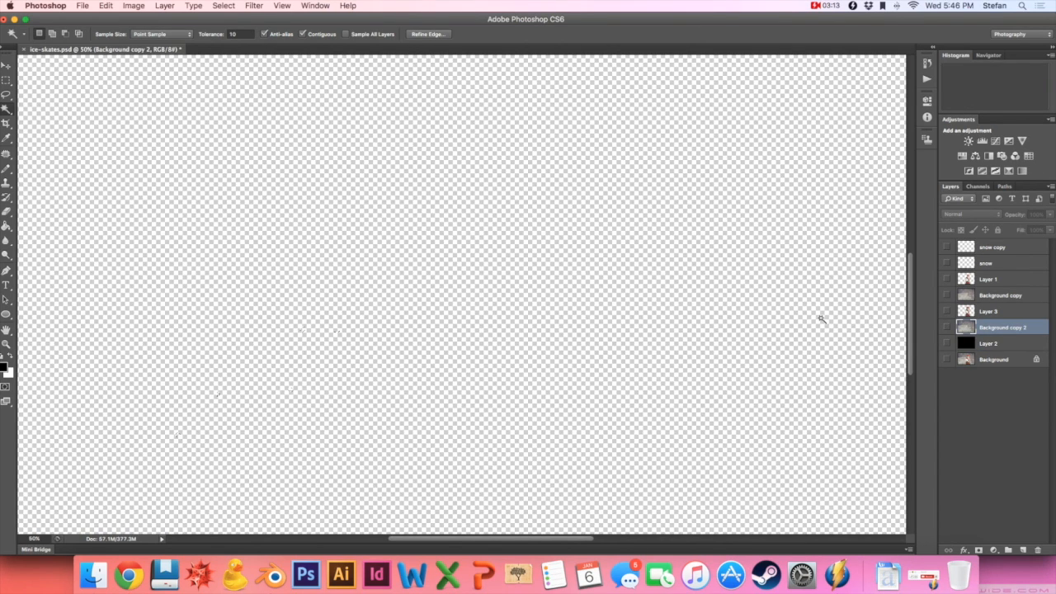
pyautogui.click(946, 327)
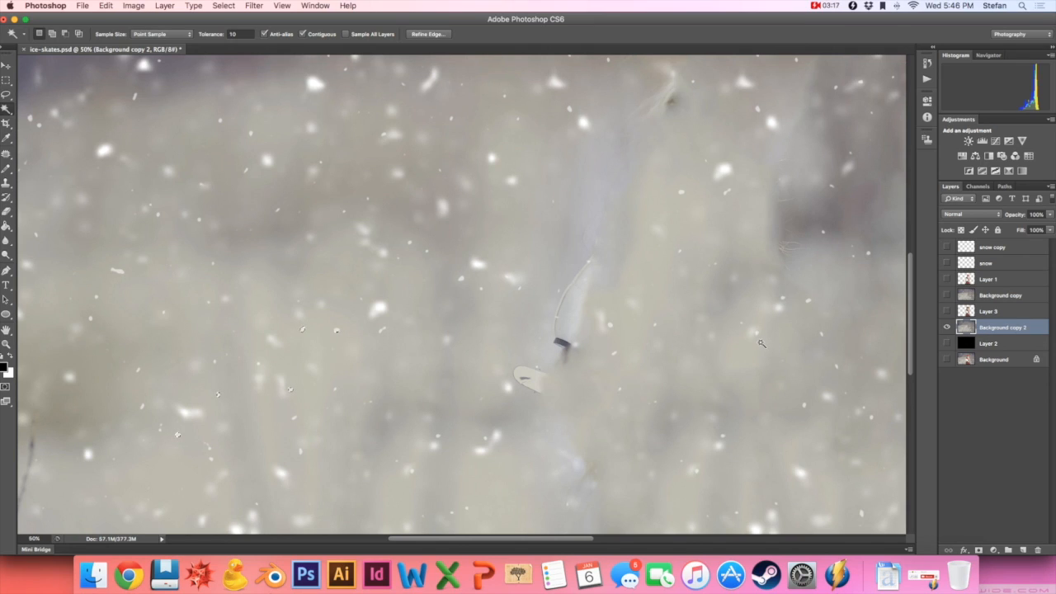
pyautogui.press('super+j')
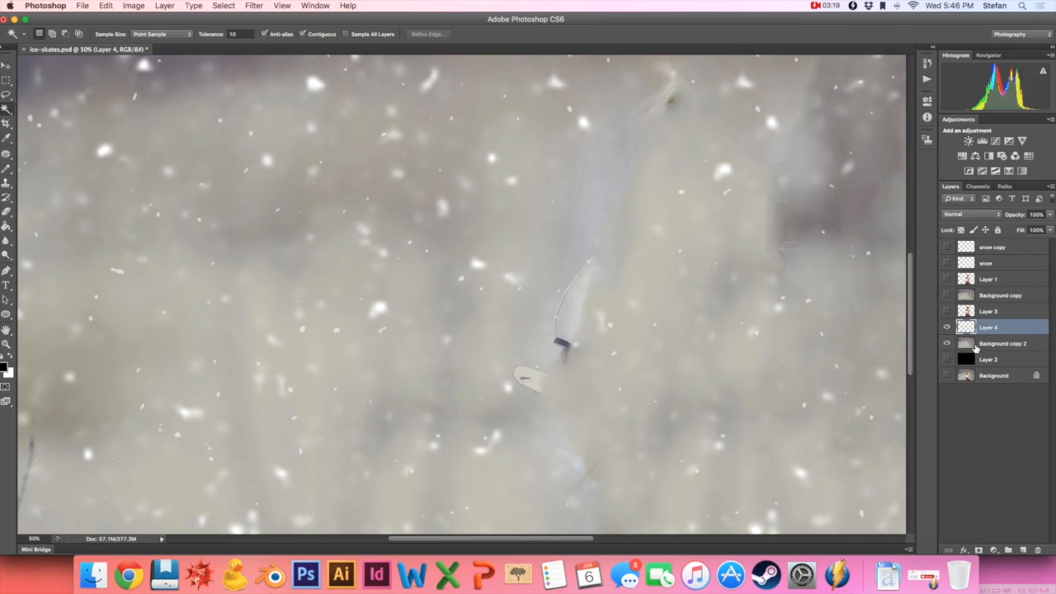
pyautogui.click(946, 343)
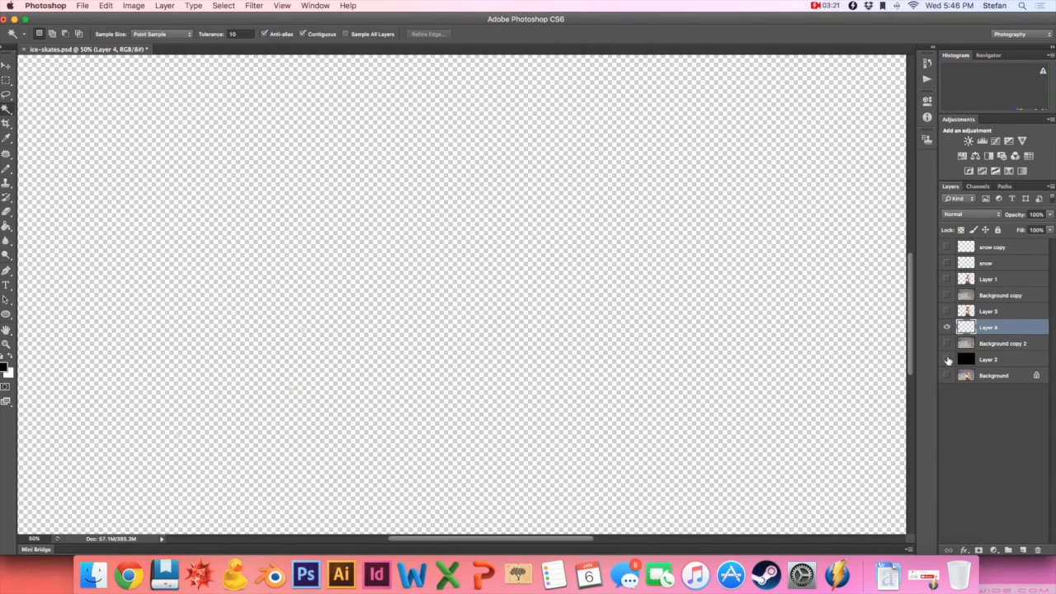
# Show the black Layer 2 and scale the snowflakes on Layer 4 up proportionally to about 303%.
pyautogui.click(947, 360)
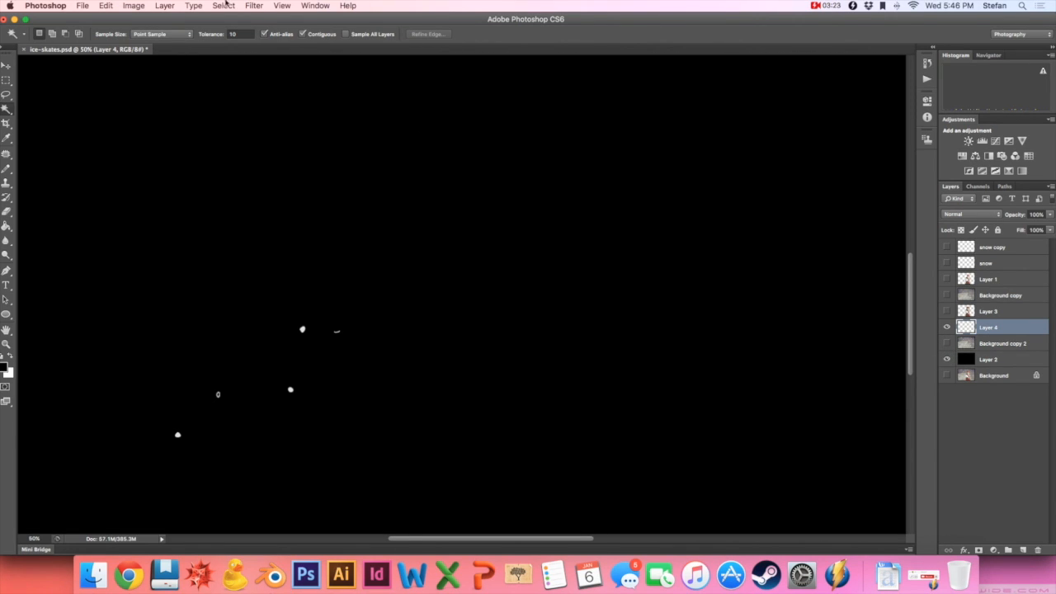
pyautogui.click(105, 7)
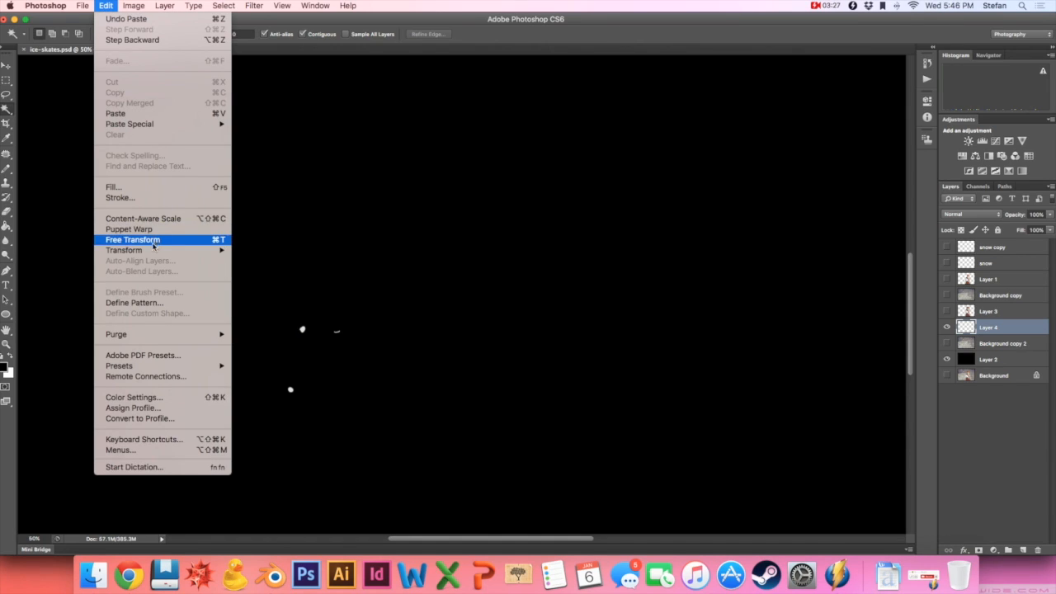
pyautogui.moveTo(198, 251)
pyautogui.click(254, 272)
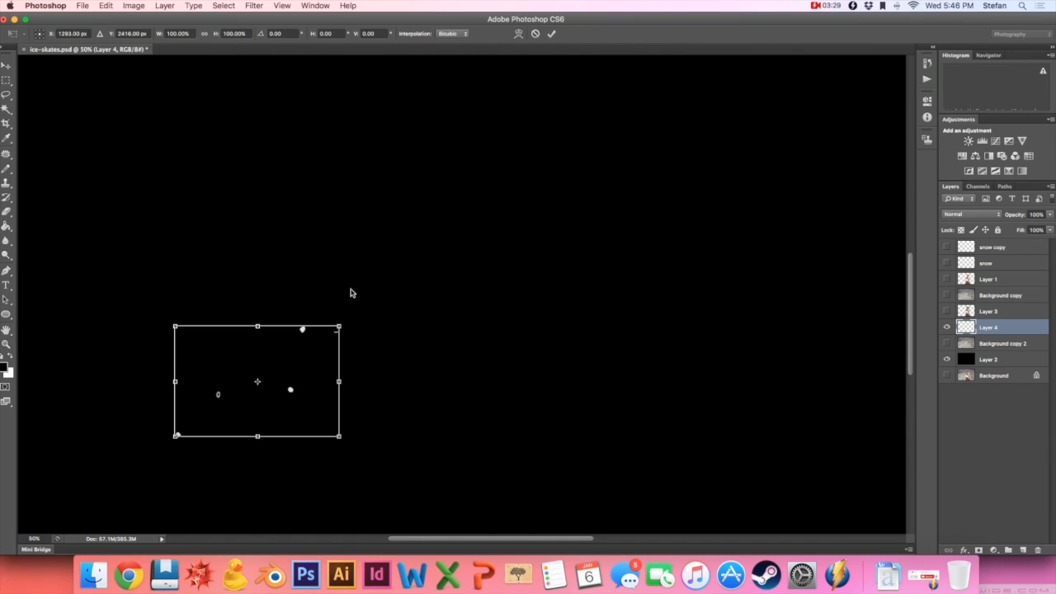
pyautogui.keyDown('shift'); pyautogui.moveTo(336, 329); pyautogui.dragTo(710, 156); pyautogui.keyUp('shift')
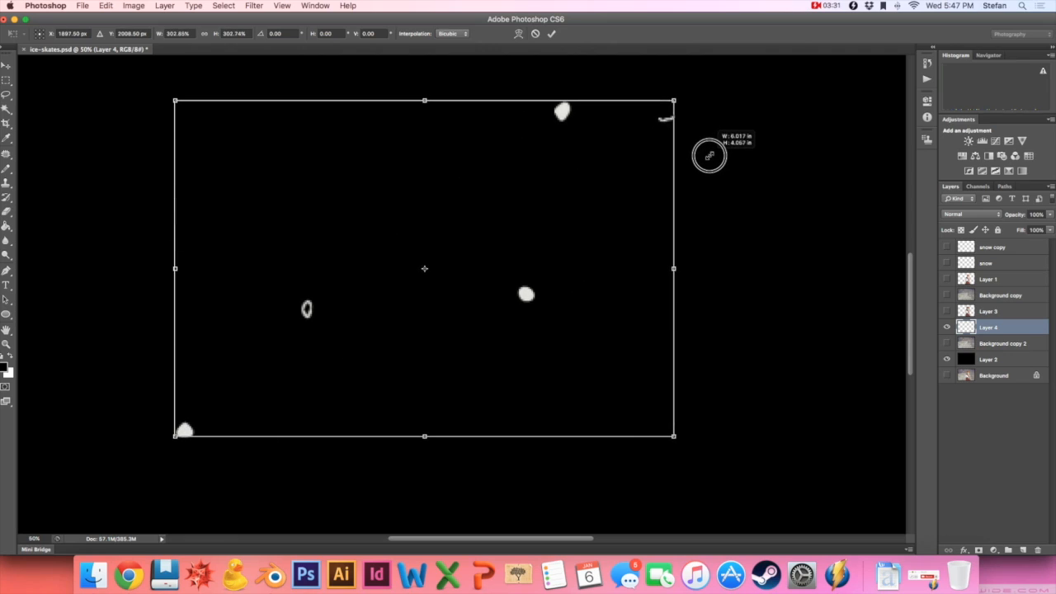
pyautogui.press('Return')
pyautogui.press('w')
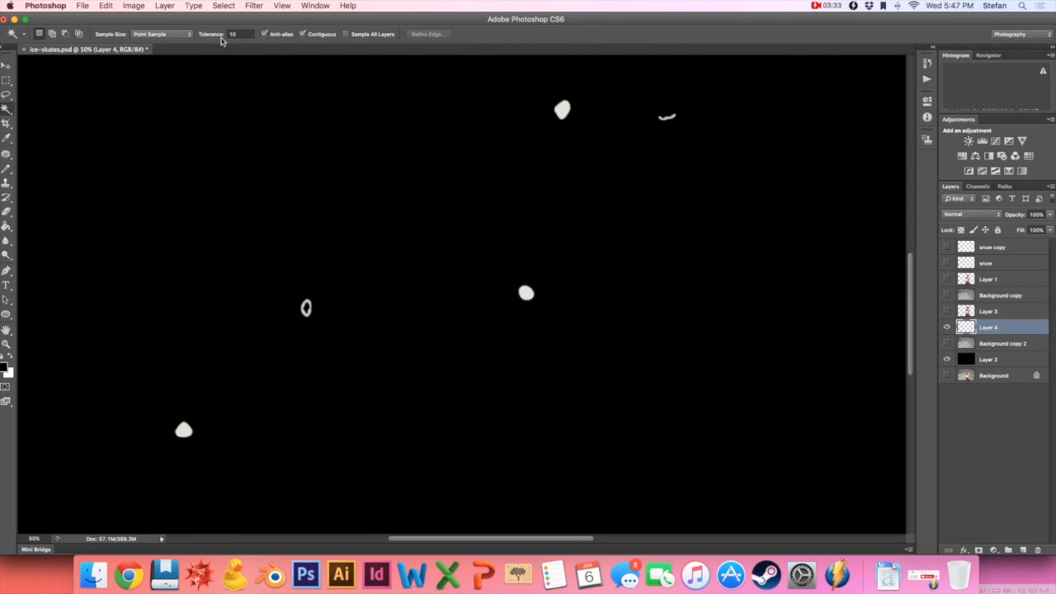
pyautogui.click(262, 7)
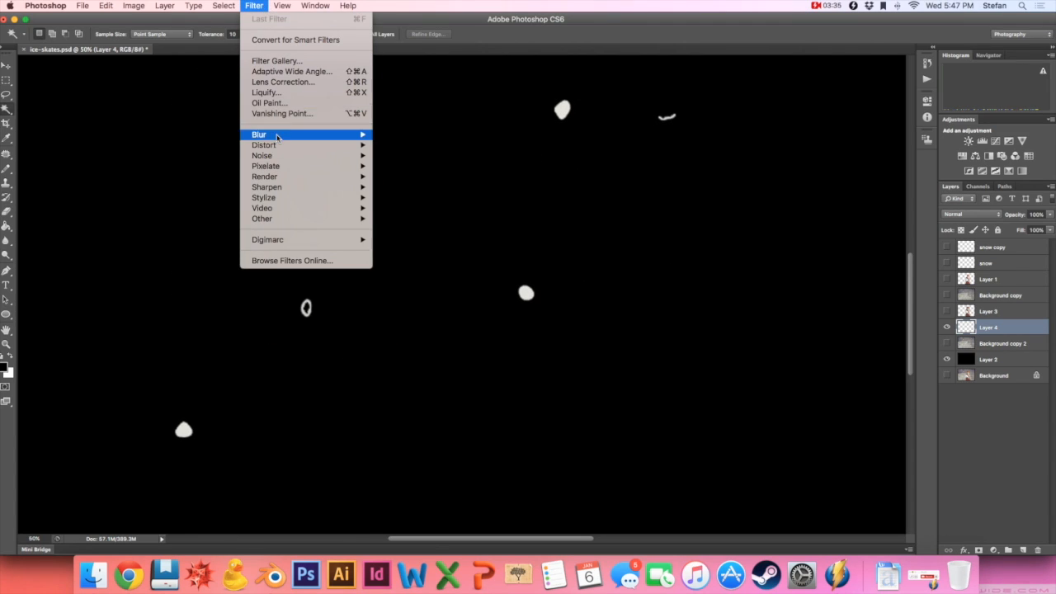
pyautogui.moveTo(277, 136)
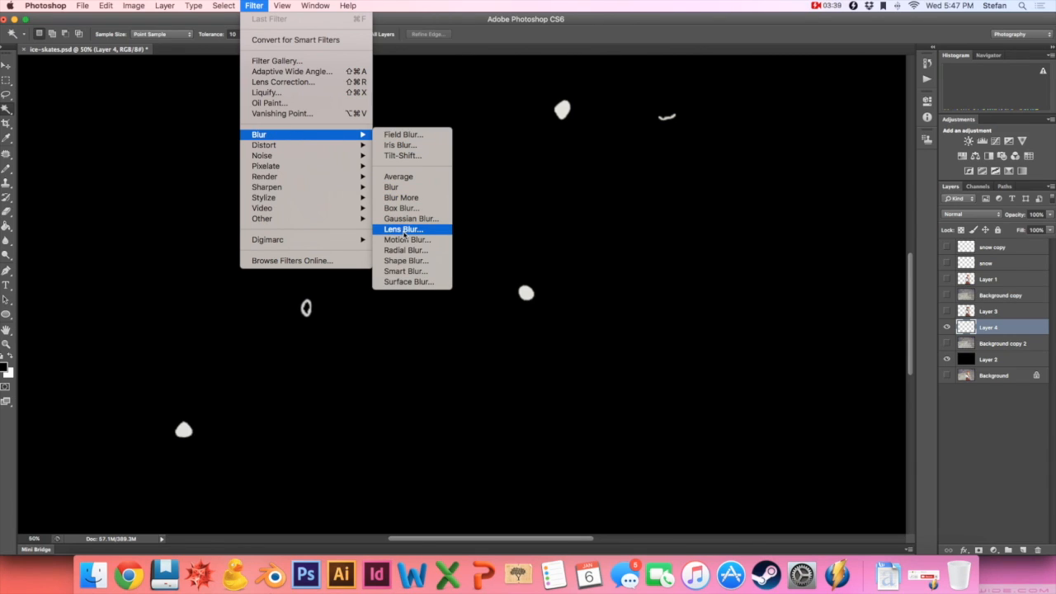
pyautogui.click(993, 410)
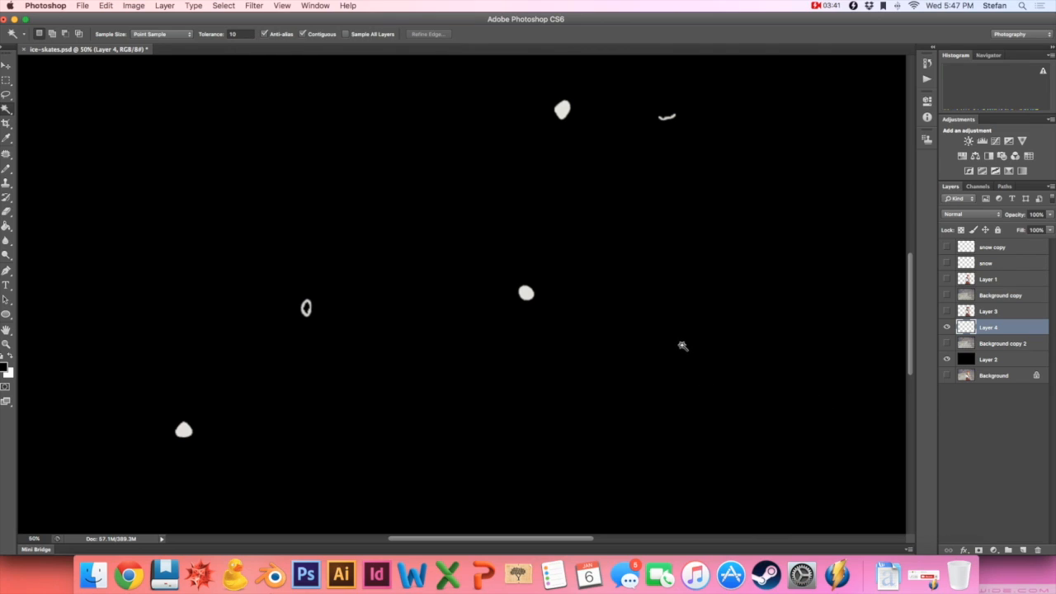
# Bring the whole image into view with Background copy 2, Layer 4 and Layer 3 all visible.
pyautogui.press('z')
pyautogui.keyDown('alt'); pyautogui.click(682, 346); pyautogui.keyUp('alt')
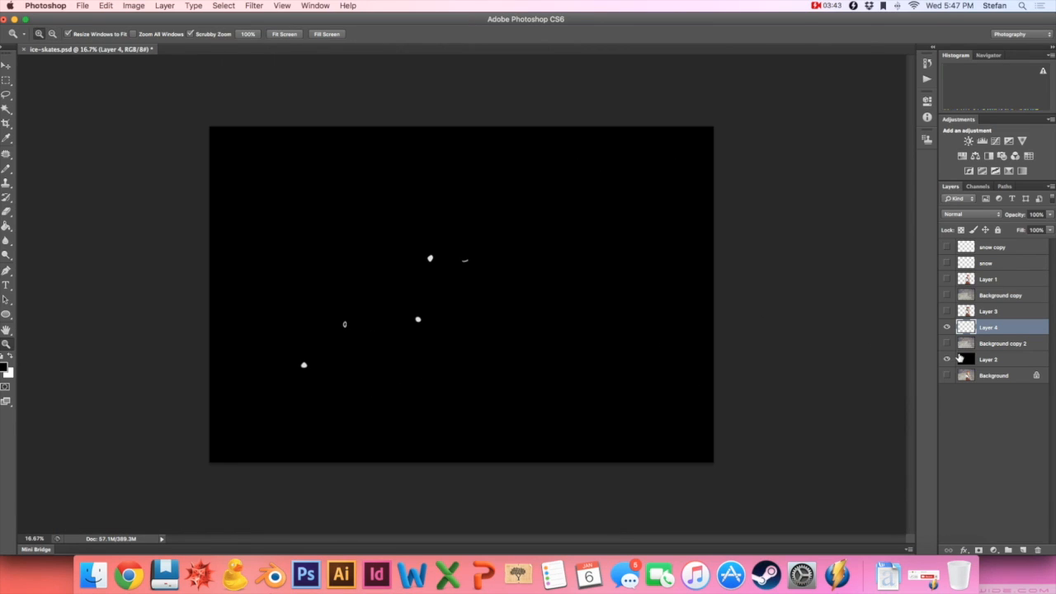
pyautogui.click(947, 327)
pyautogui.click(947, 343)
pyautogui.click(947, 327)
pyautogui.click(947, 311)
# Delete Background copy 2, Layer 4 and Layer 3 together.
pyautogui.click(987, 343)
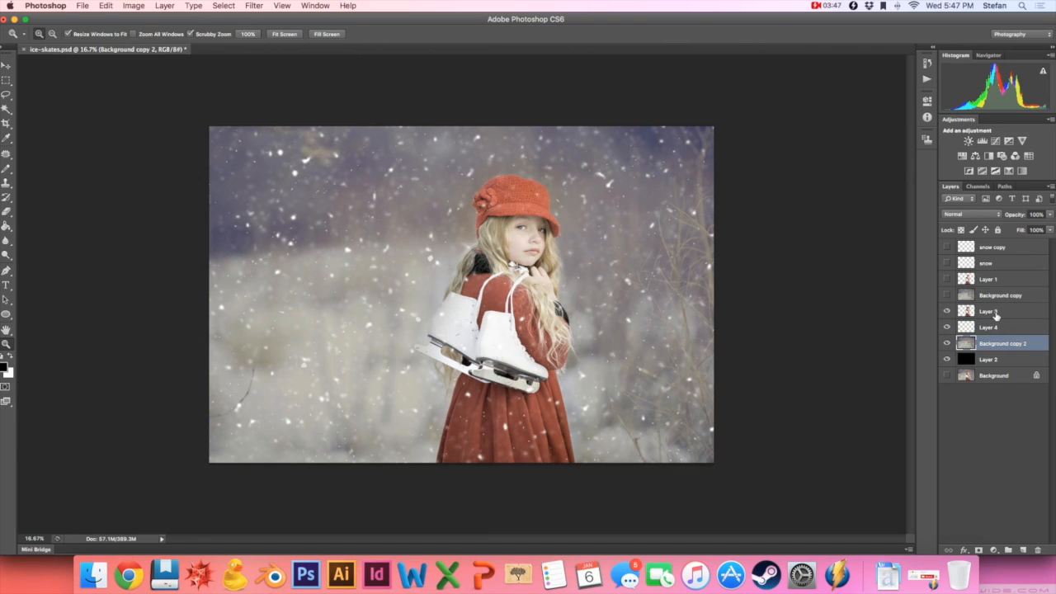
pyautogui.keyDown('shift'); pyautogui.click(996, 314); pyautogui.keyUp('shift')
pyautogui.moveTo(1003, 334); pyautogui.dragTo(1036, 548)
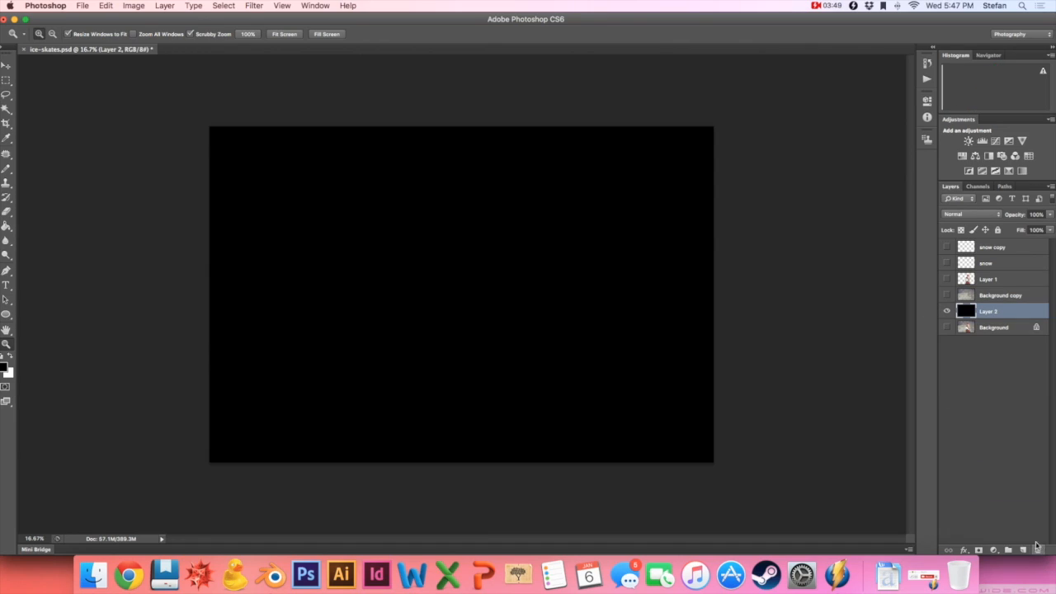
# Show the Background copy, Layer 1, snow and snow copy layers.
pyautogui.click(947, 295)
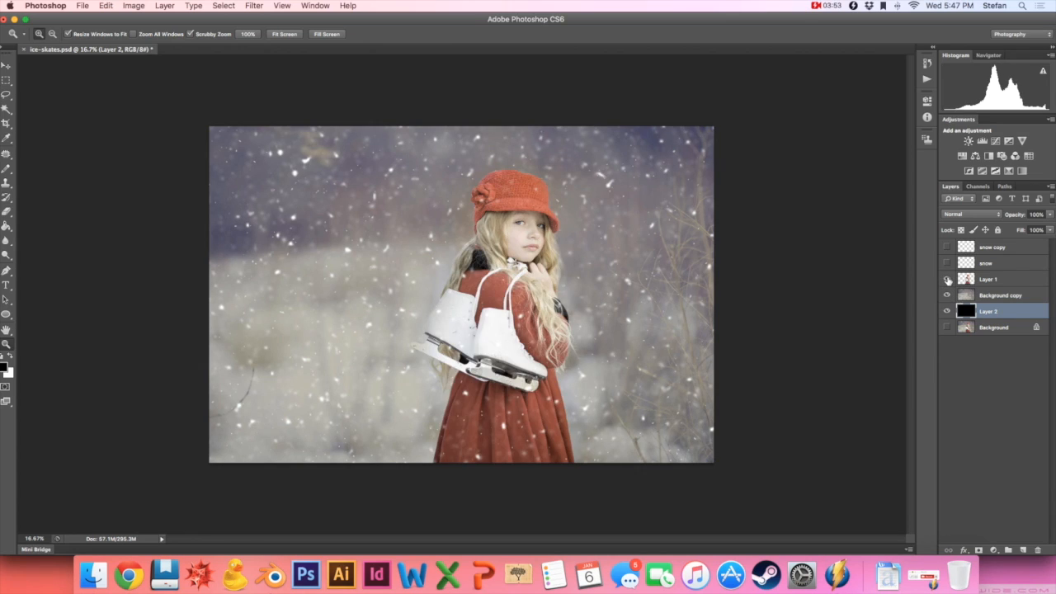
pyautogui.click(946, 262)
pyautogui.click(944, 248)
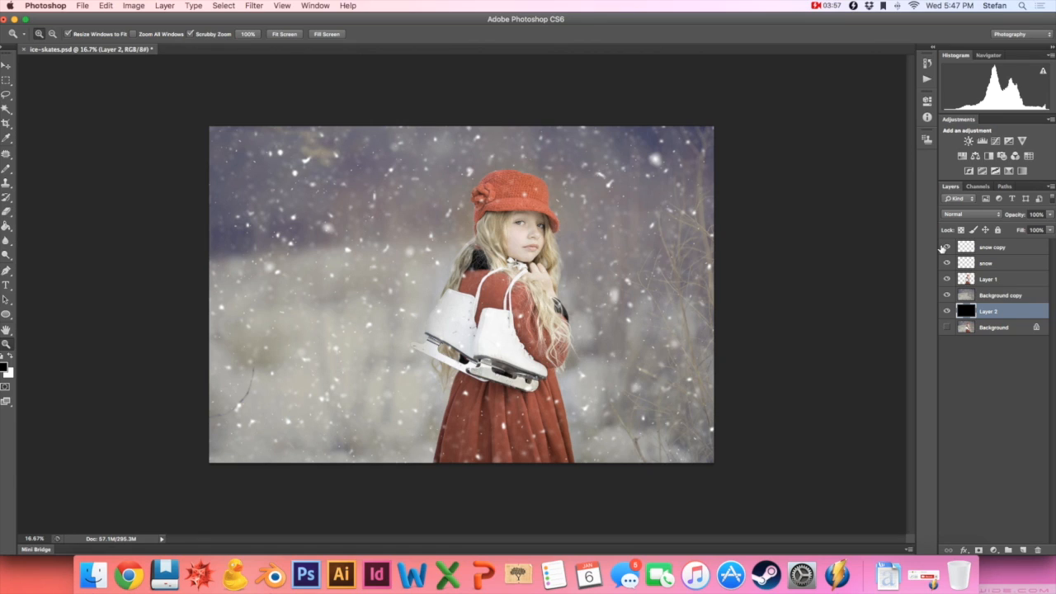
# Switch to Blender, dismiss the splash screen, and make sure Emulate Numpad is enabled in the input preferences.
pyautogui.click(279, 582)
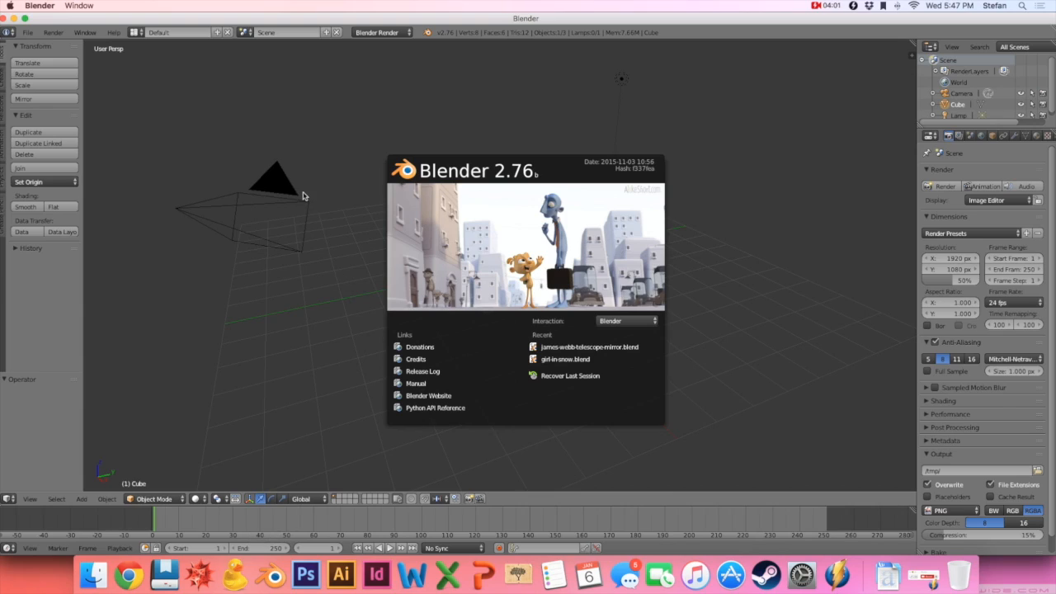
pyautogui.click(356, 132)
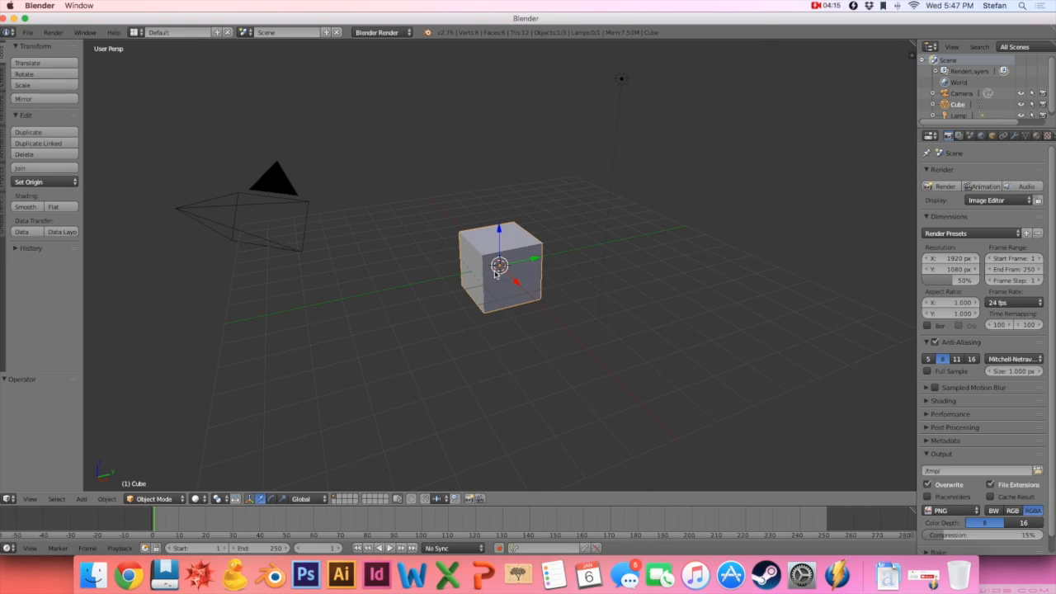
pyautogui.click(28, 35)
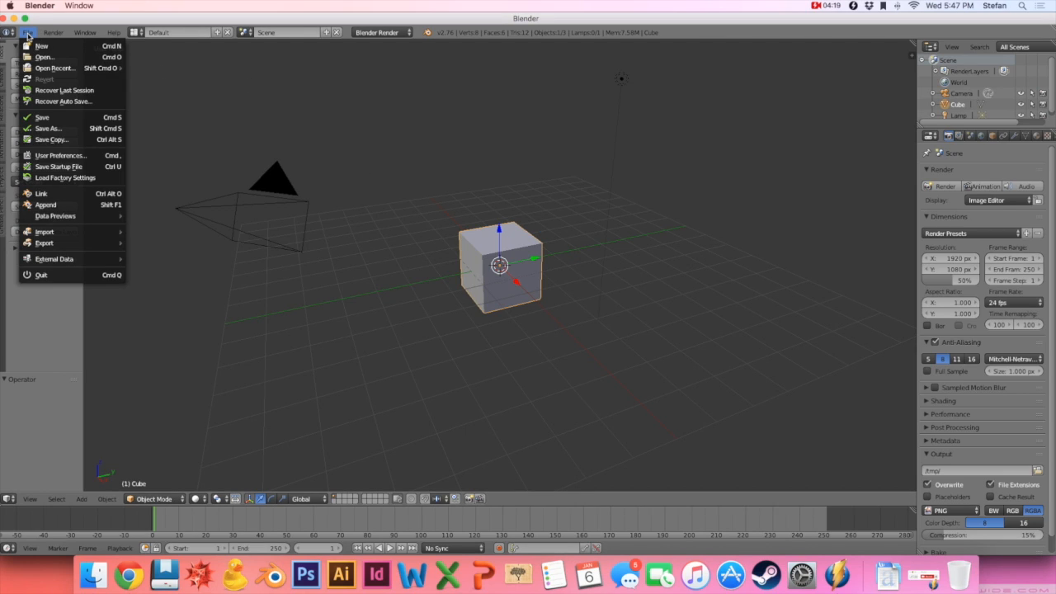
pyautogui.click(37, 155)
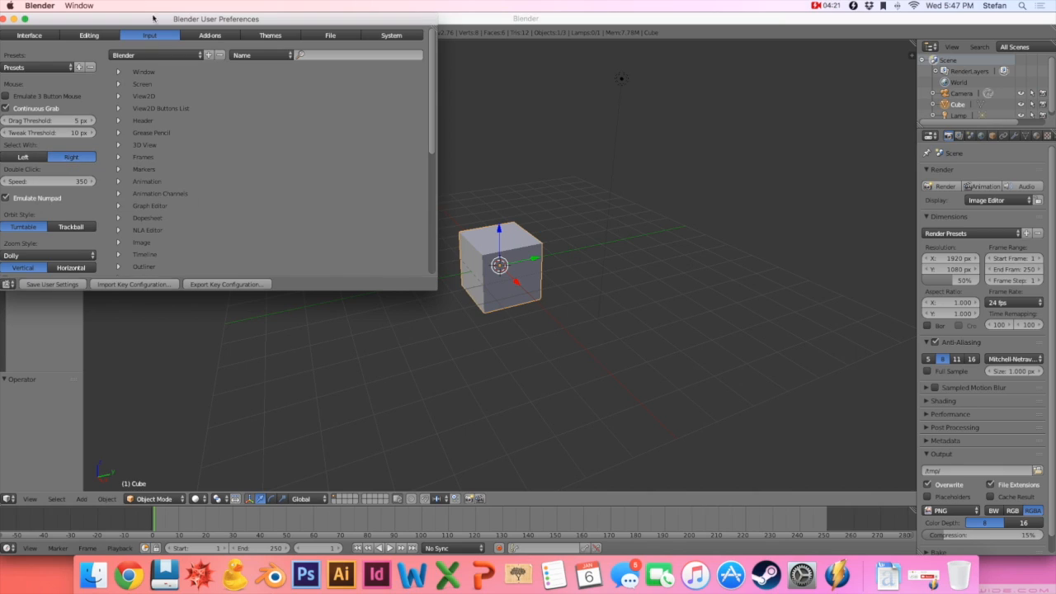
pyautogui.moveTo(152, 18); pyautogui.dragTo(201, 40)
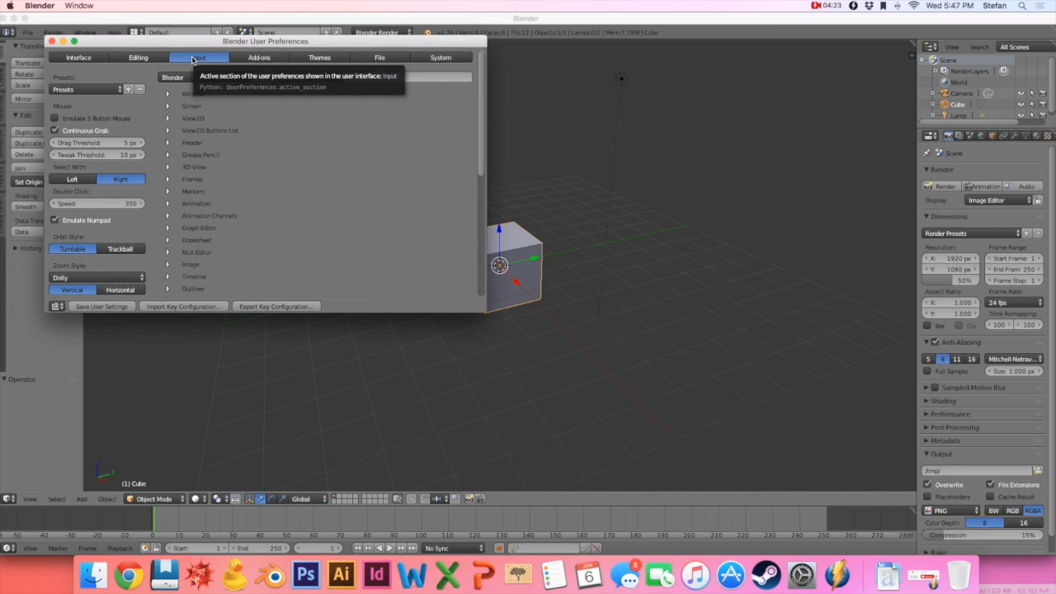
pyautogui.click(55, 221)
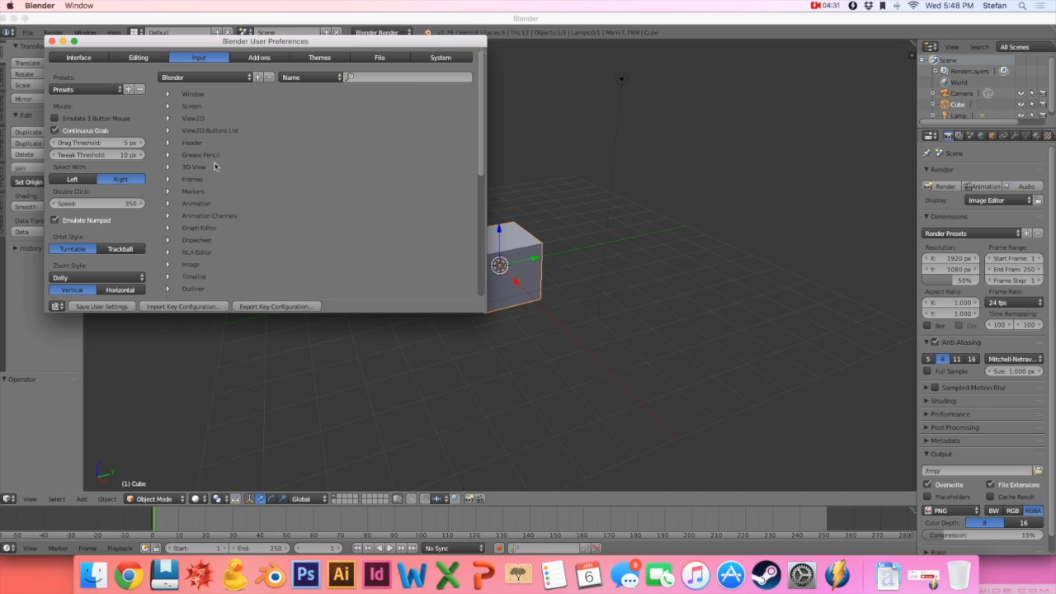
# Search the add-ons for "image", check that Import Images as Planes is enabled, and close the preferences.
pyautogui.click(269, 60)
pyautogui.click(83, 77)
pyautogui.write('sap')
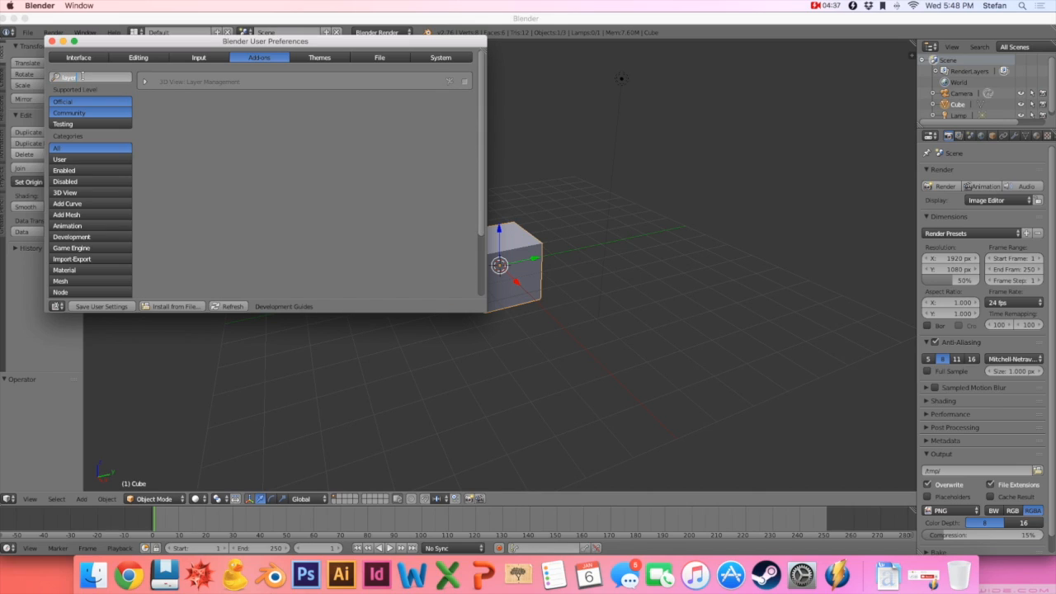
pyautogui.press('BackSpace')
pyautogui.press('BackSpace')
pyautogui.press('BackSpace')
pyautogui.write('image')
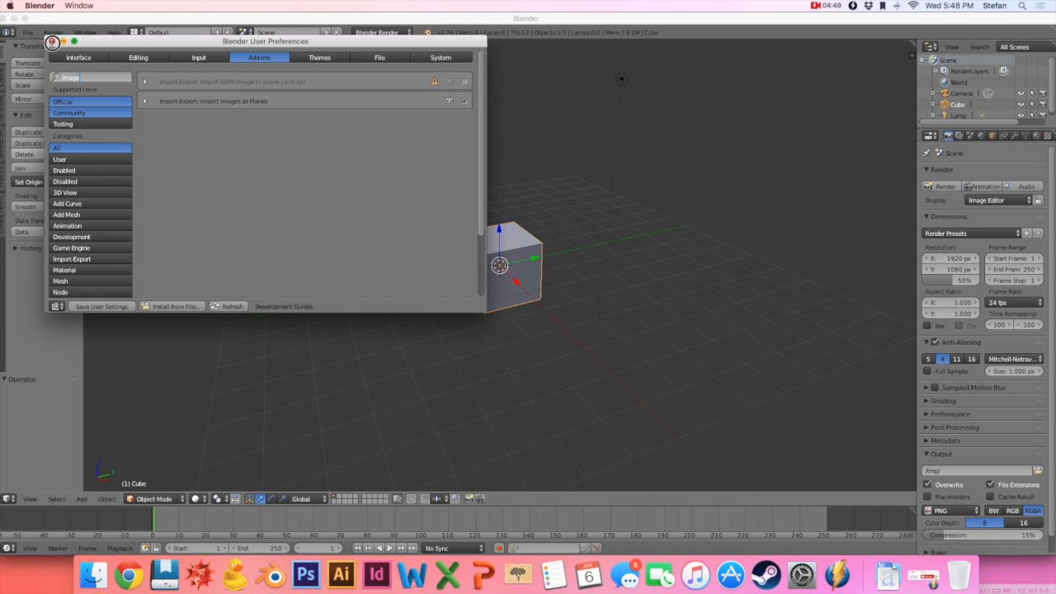
pyautogui.click(51, 41)
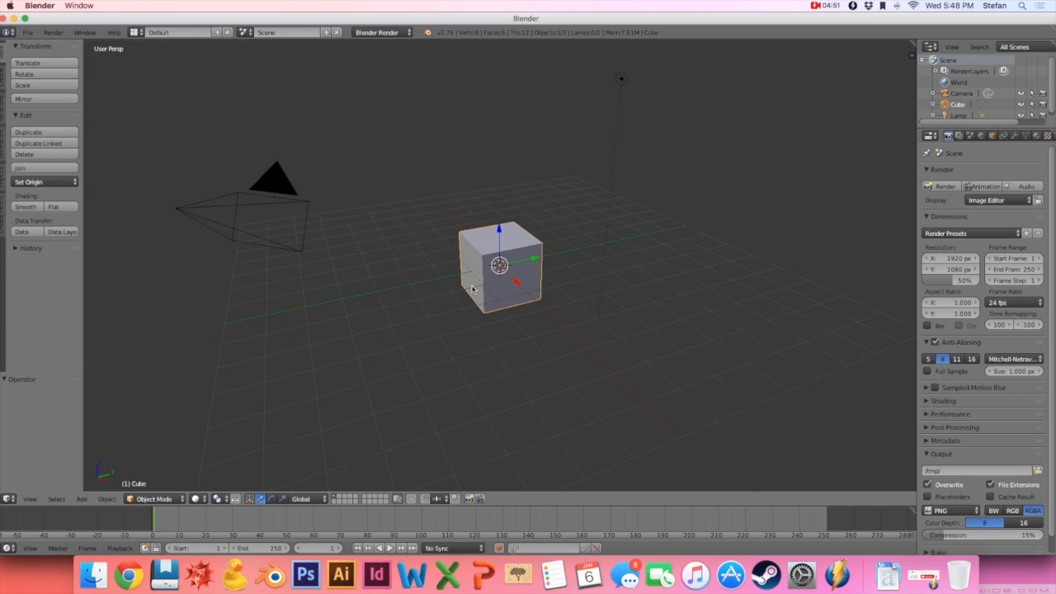
# Delete the default cube from the scene.
pyautogui.press('x')
pyautogui.click(506, 260)
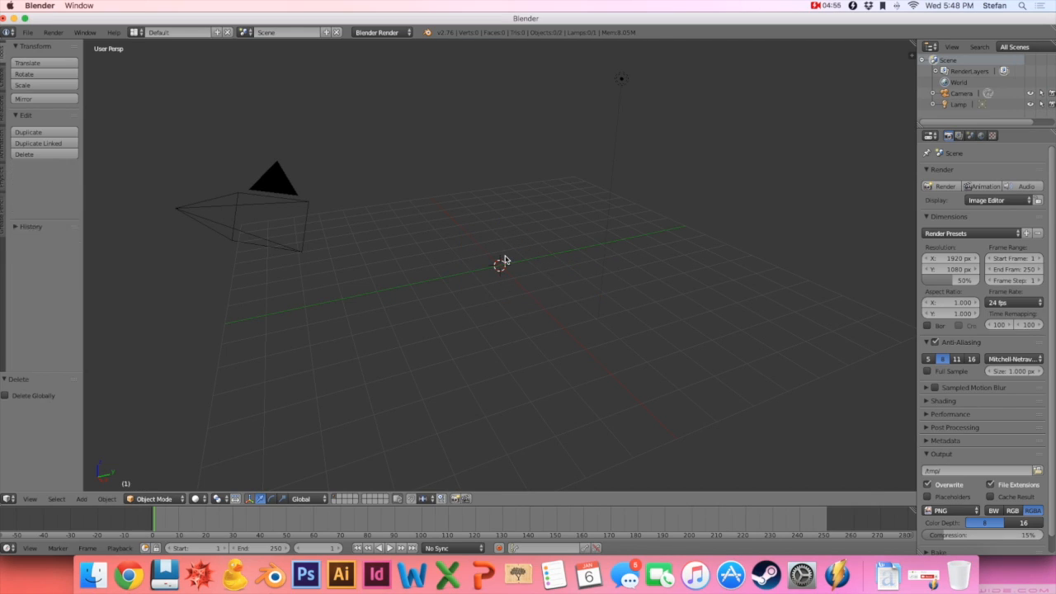
# Select the camera and set its location to X 0, Y 0 and Z 5.
pyautogui.rightClick(245, 216)
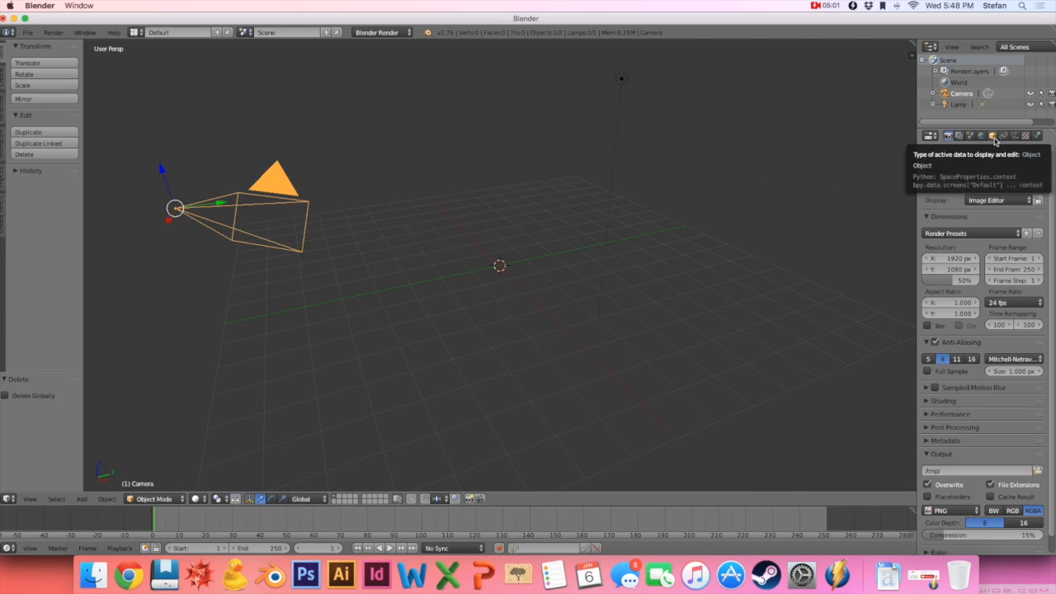
pyautogui.click(993, 137)
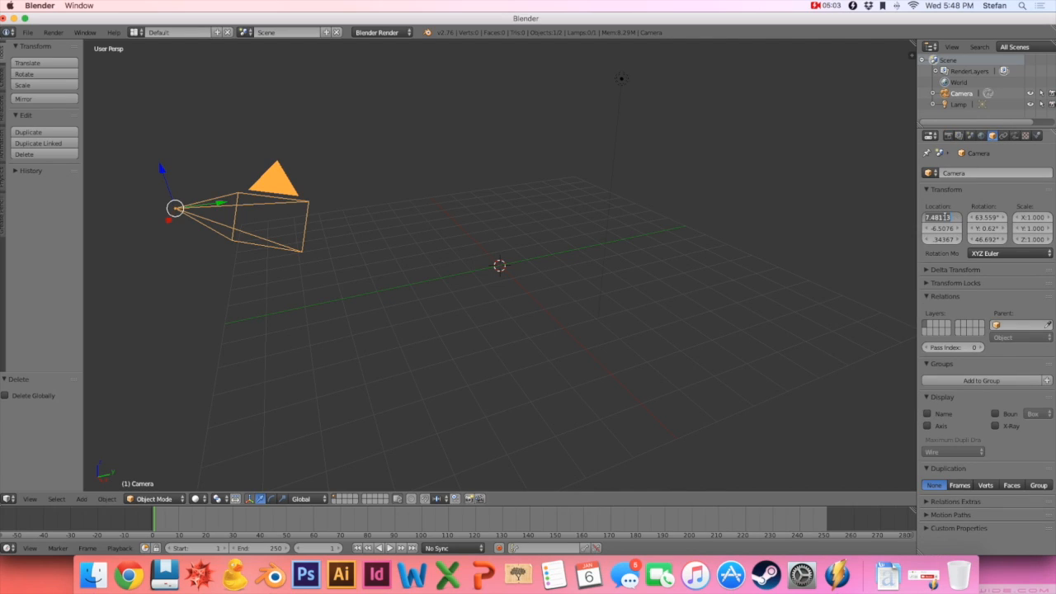
pyautogui.doubleClick(936, 217)
pyautogui.write('0')
pyautogui.press('Return')
pyautogui.doubleClick(940, 228)
pyautogui.write('0000')
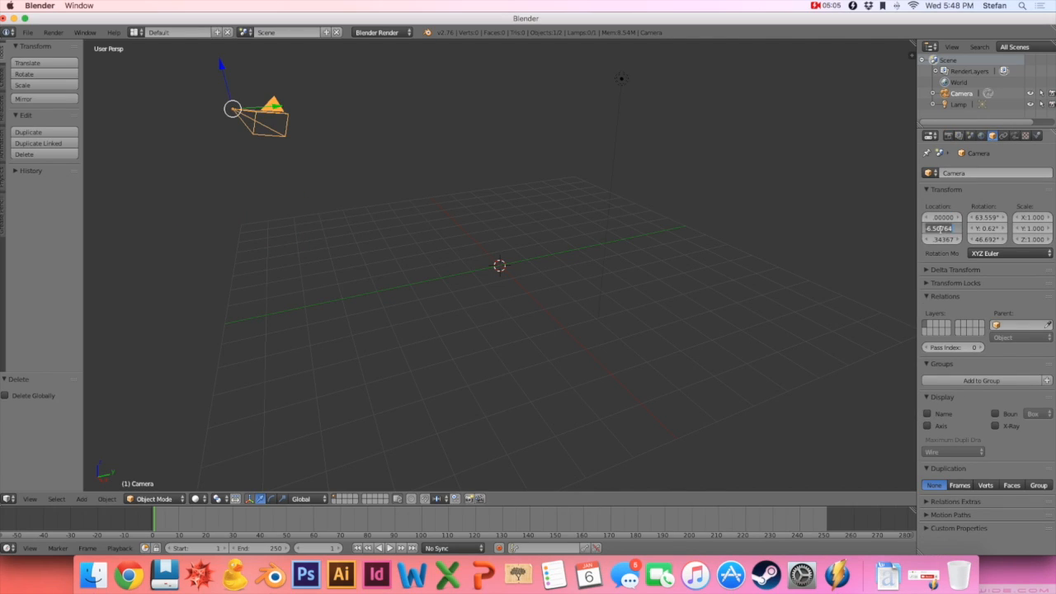
pyautogui.press('Return')
pyautogui.doubleClick(937, 240)
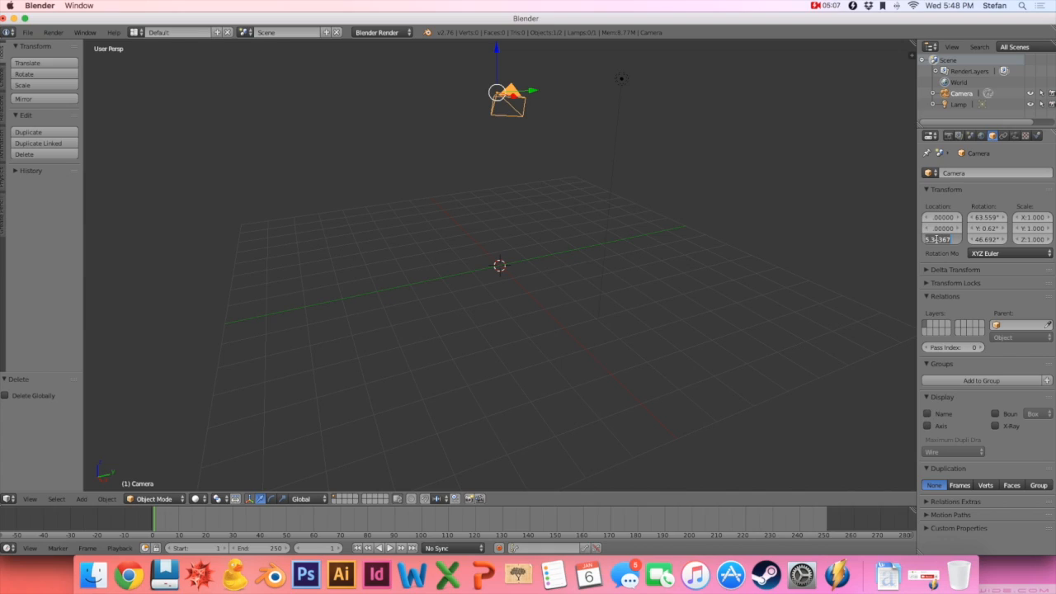
pyautogui.write('0')
pyautogui.press('Return')
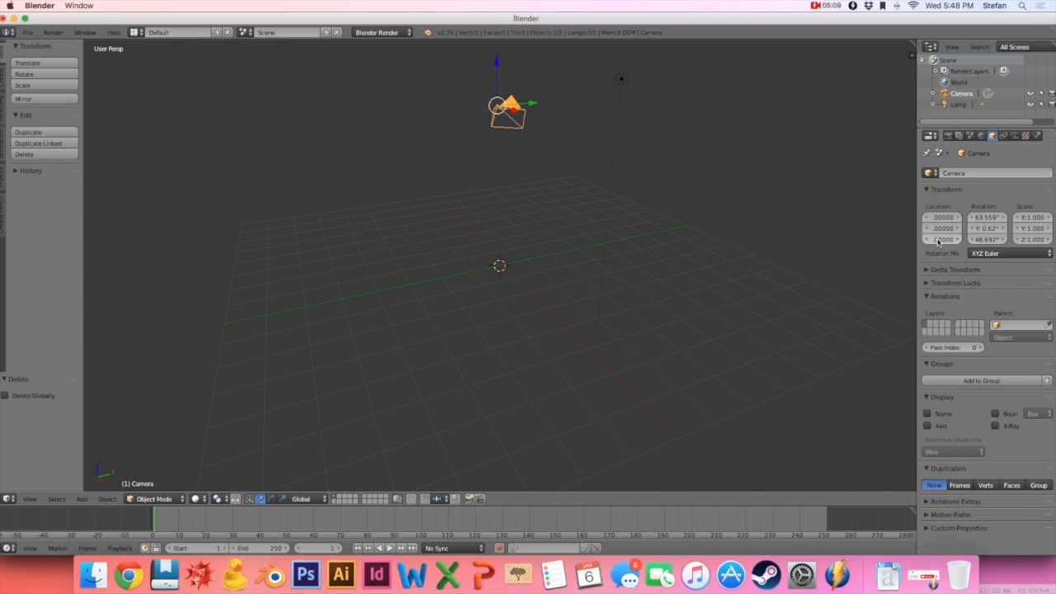
# Set the camera's X, Y and Z rotation to 0° so it points straight down.
pyautogui.doubleClick(986, 217)
pyautogui.write('0')
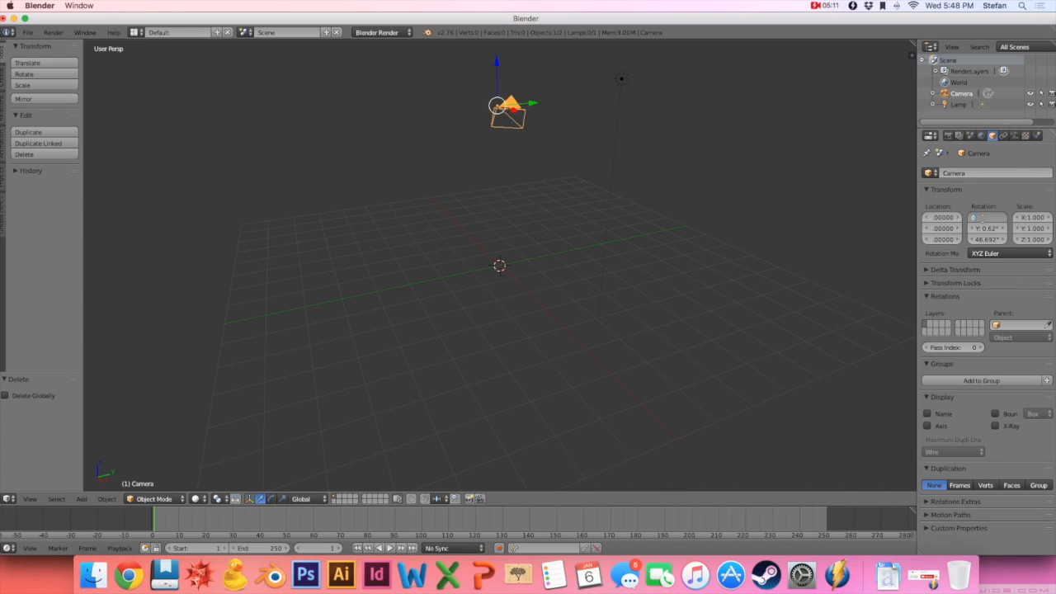
pyautogui.press('Return')
pyautogui.doubleClick(986, 228)
pyautogui.write('0')
pyautogui.press('Return')
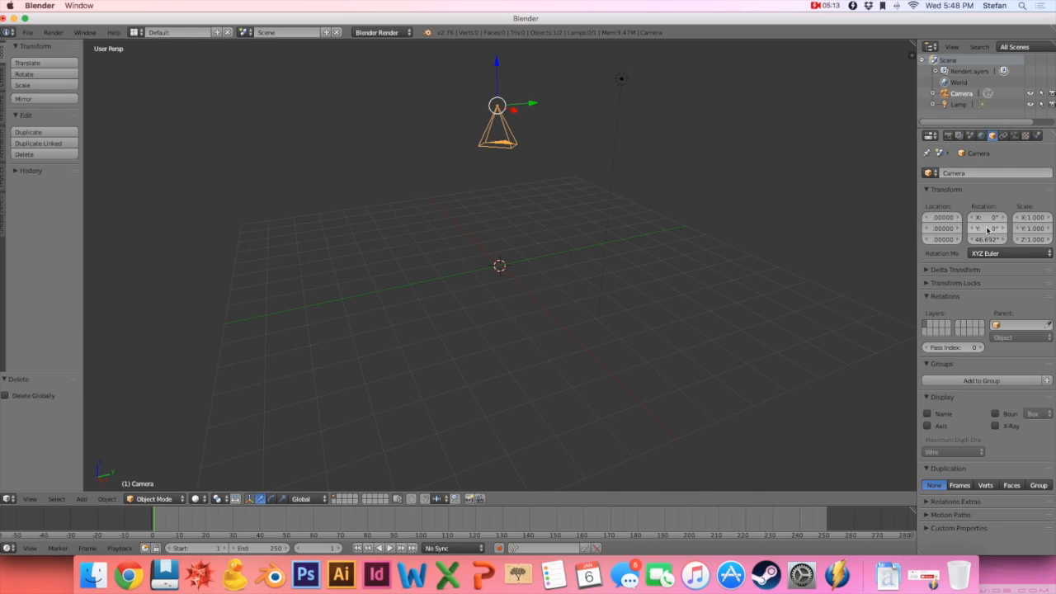
pyautogui.doubleClick(986, 239)
pyautogui.write('0')
pyautogui.press('Return')
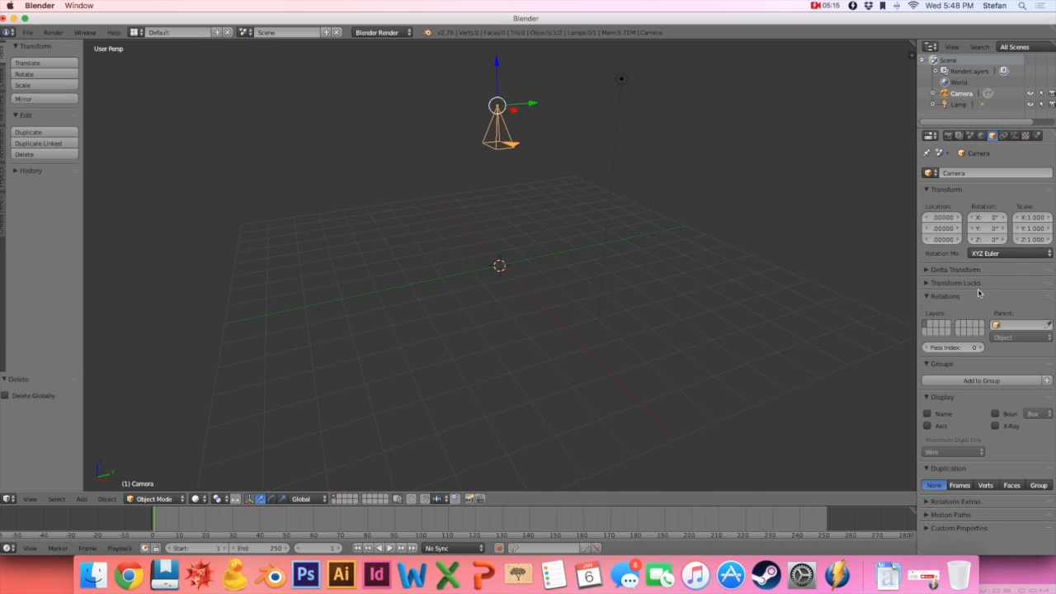
# Look through the camera to check its framing, and return to the user perspective view.
pyautogui.rightClick(829, 191)
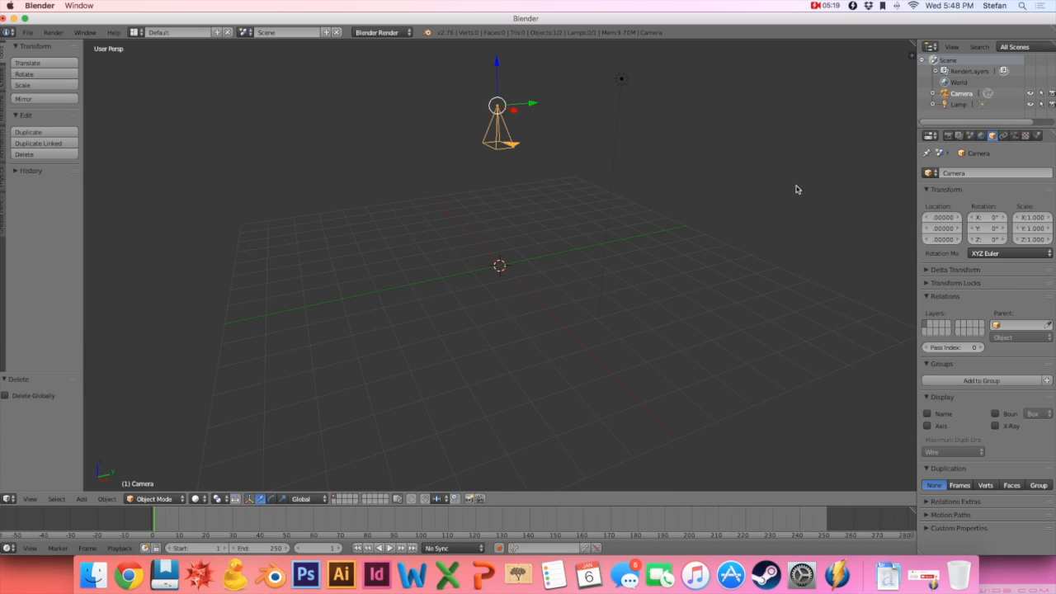
pyautogui.press('KP_0')
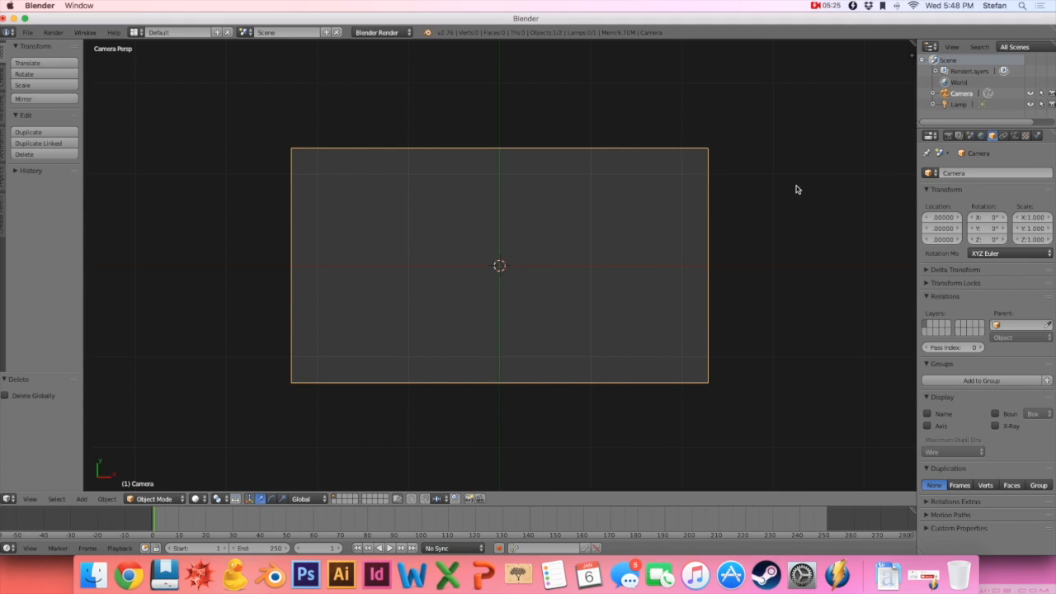
pyautogui.press('KP_0')
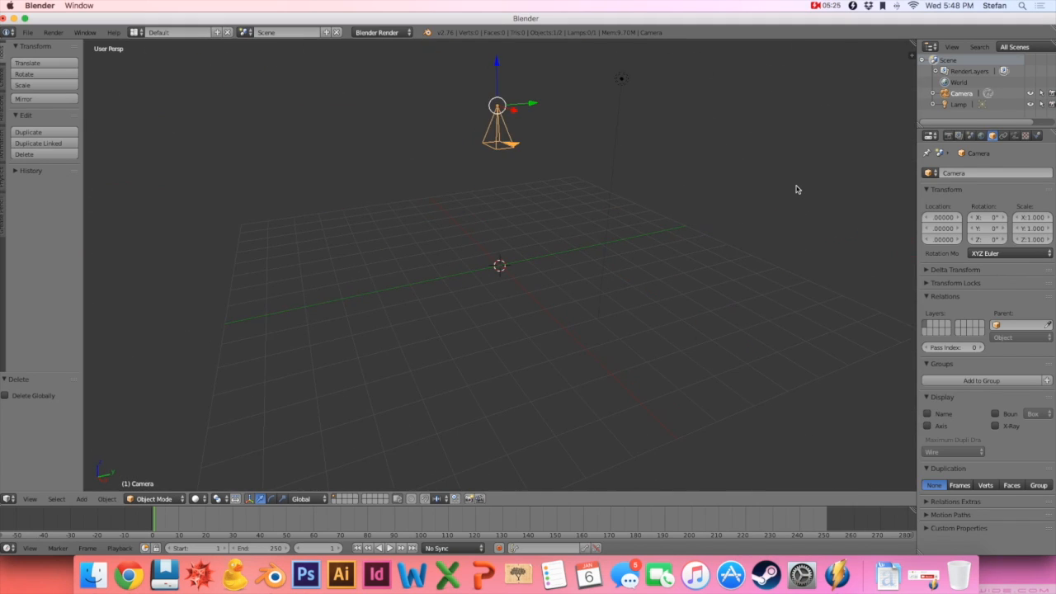
# Start an Images as Planes import and select ice-skates-back, -snow-front, -snow-mid and -top PNGs from Desktop/Parallax Project/Photoshop Files.
pyautogui.click(33, 37)
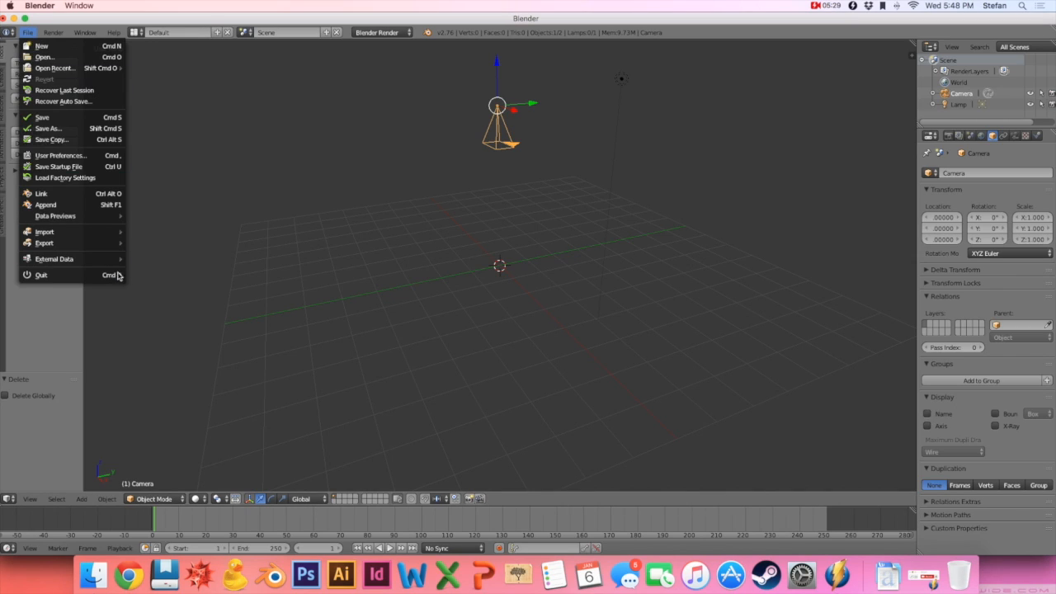
pyautogui.moveTo(108, 237)
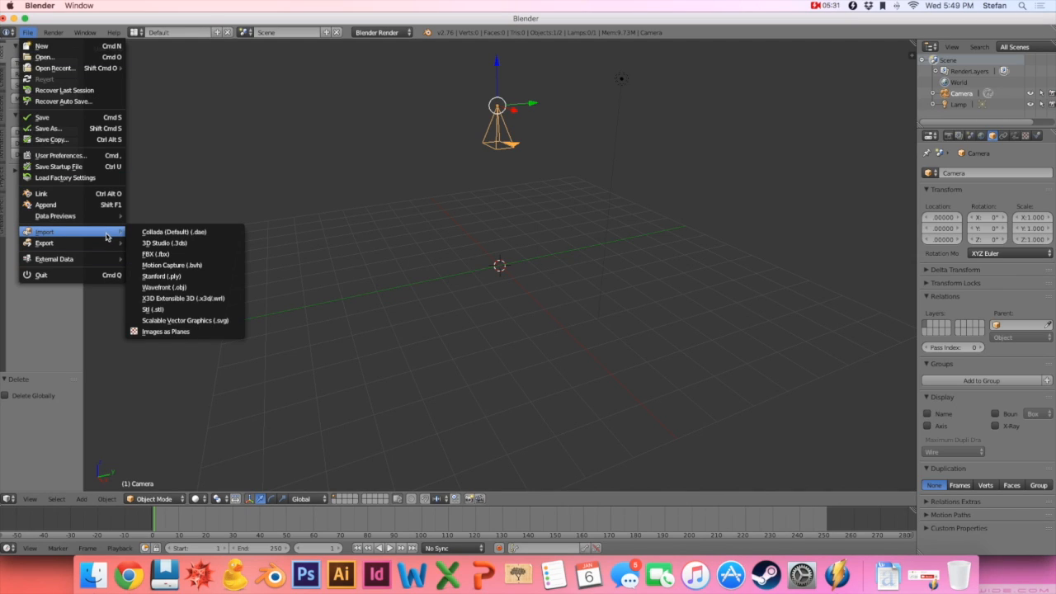
pyautogui.click(161, 331)
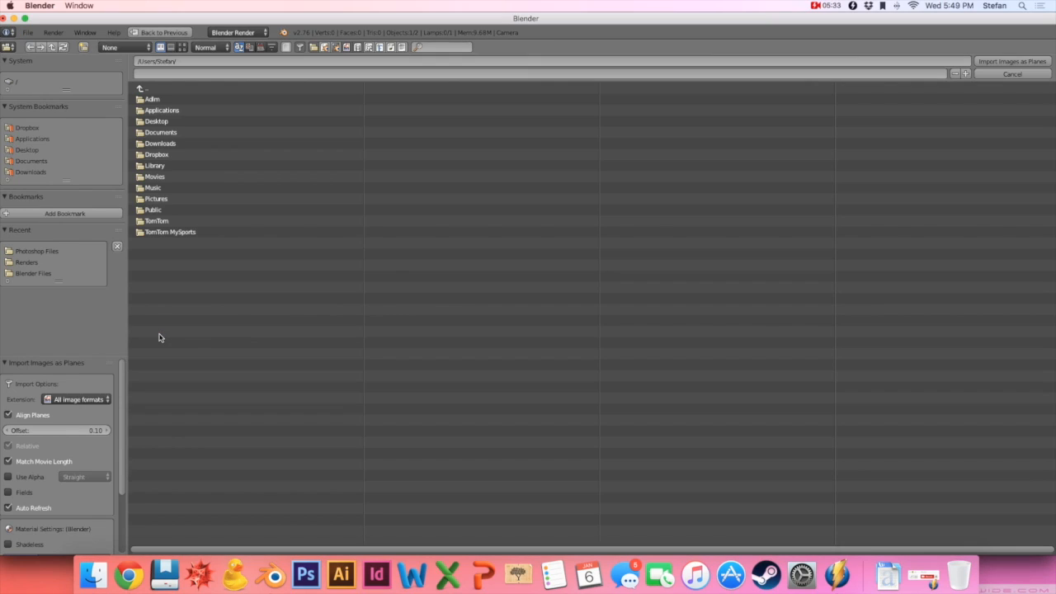
pyautogui.click(158, 121)
pyautogui.click(163, 100)
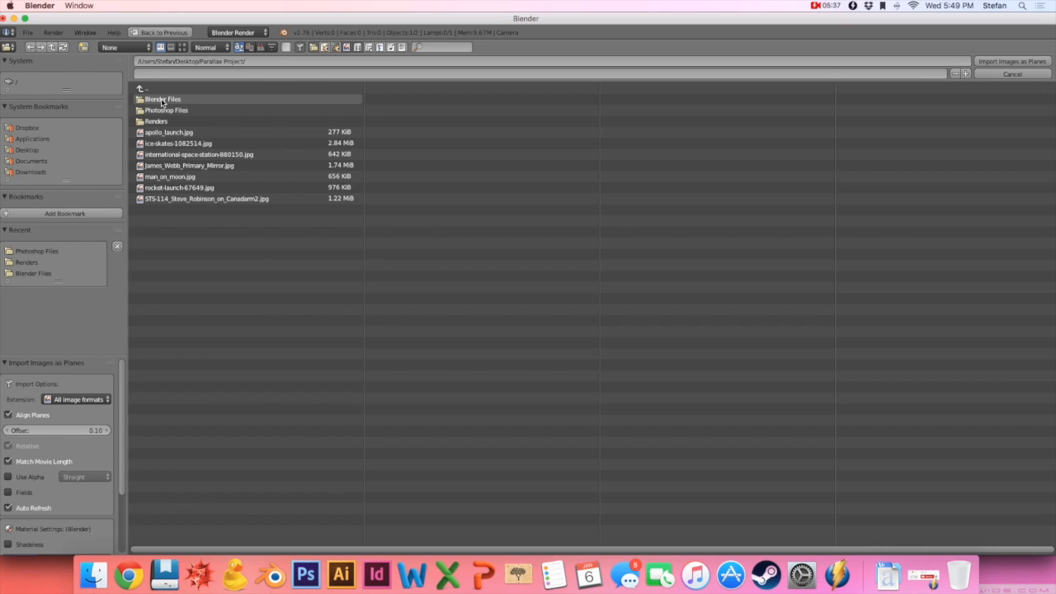
pyautogui.click(163, 110)
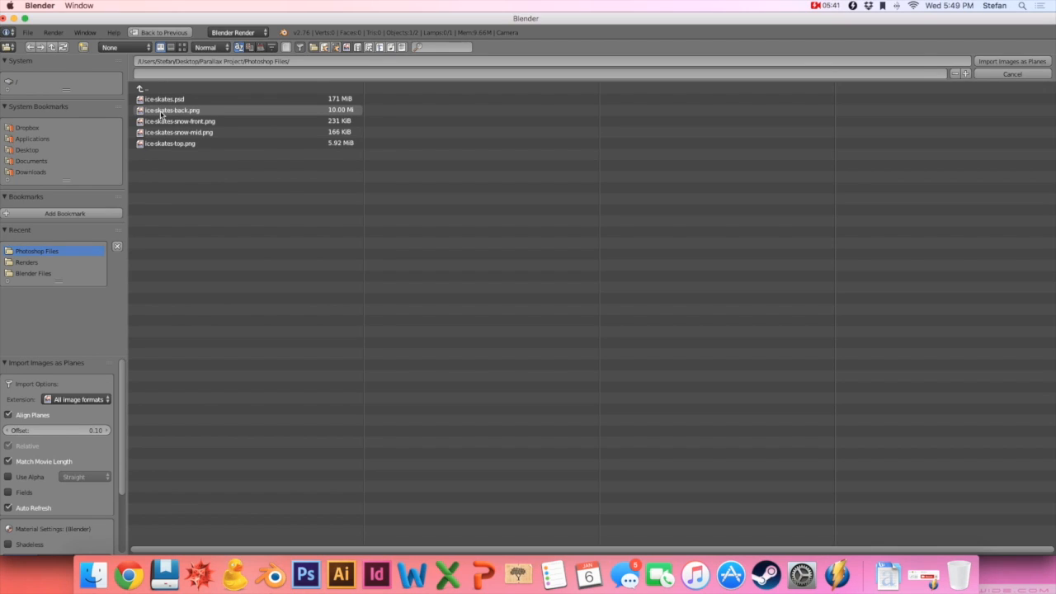
pyautogui.click(163, 111)
pyautogui.keyDown('shift'); pyautogui.click(165, 132); pyautogui.keyUp('shift')
pyautogui.keyDown('shift'); pyautogui.click(165, 121); pyautogui.keyUp('shift')
pyautogui.keyDown('shift'); pyautogui.click(166, 144); pyautogui.keyUp('shift')
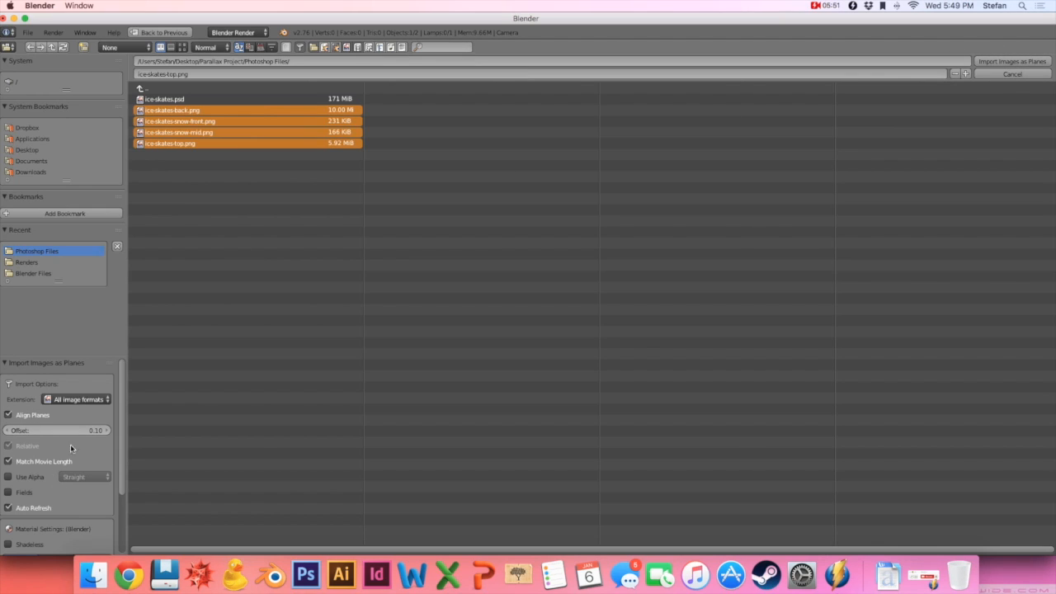
# Turn off Align Planes, enable Use Alpha and Shadeless, set transparency to Z Transparency, and import the selected images as planes.
pyautogui.scroll(-1, 39, 365)
pyautogui.scroll(-2, 40, 365)
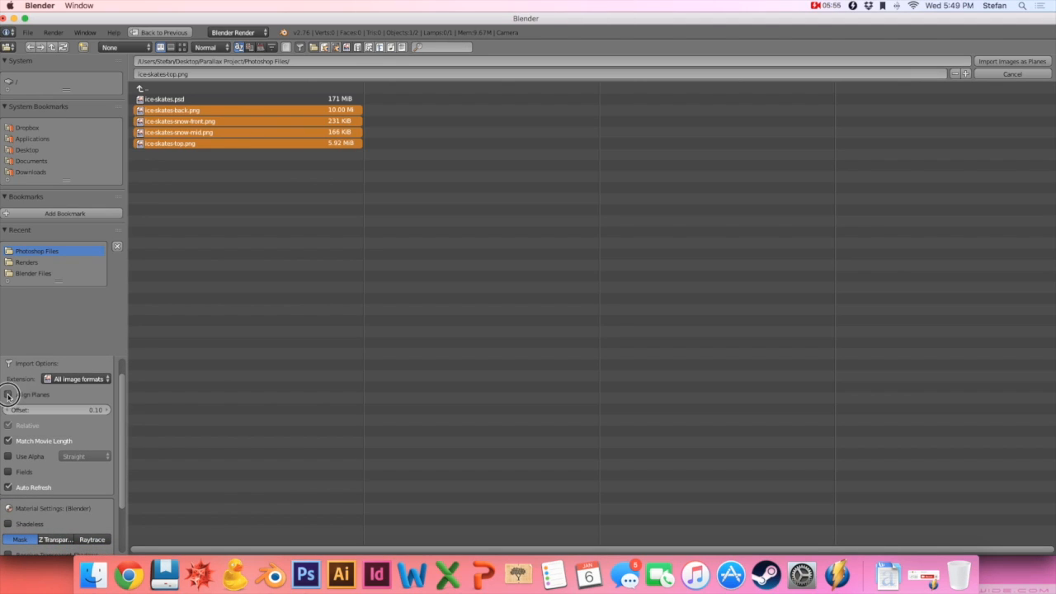
pyautogui.click(8, 395)
pyautogui.click(7, 458)
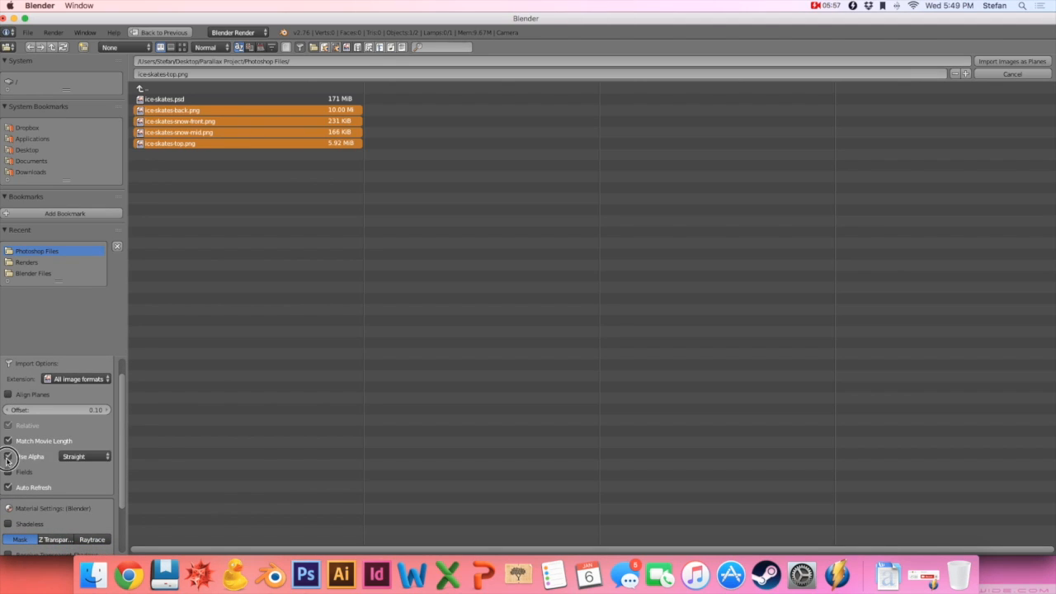
pyautogui.scroll(-1, 15, 482)
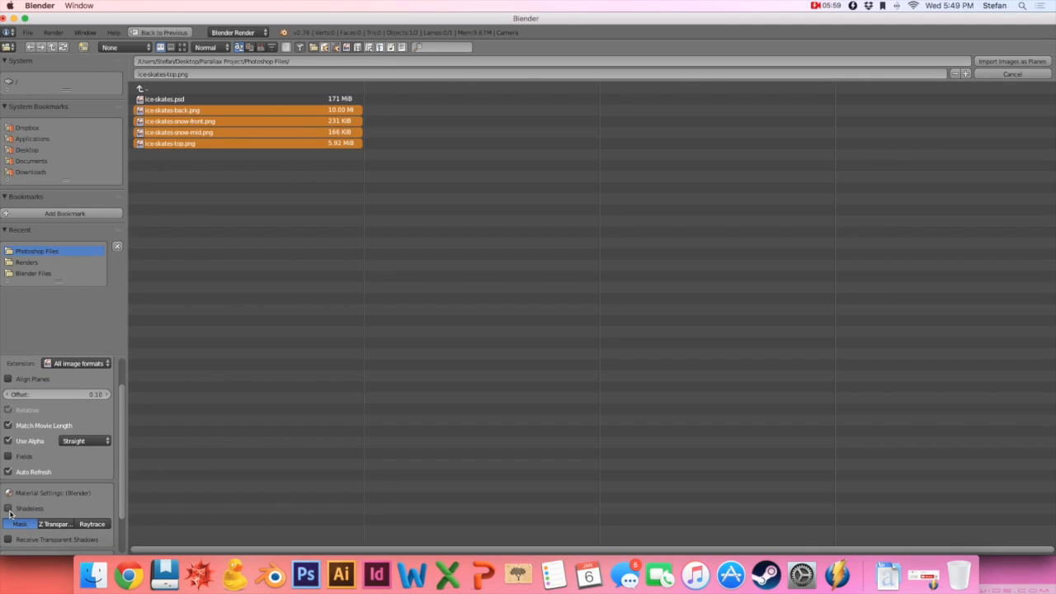
pyautogui.click(9, 509)
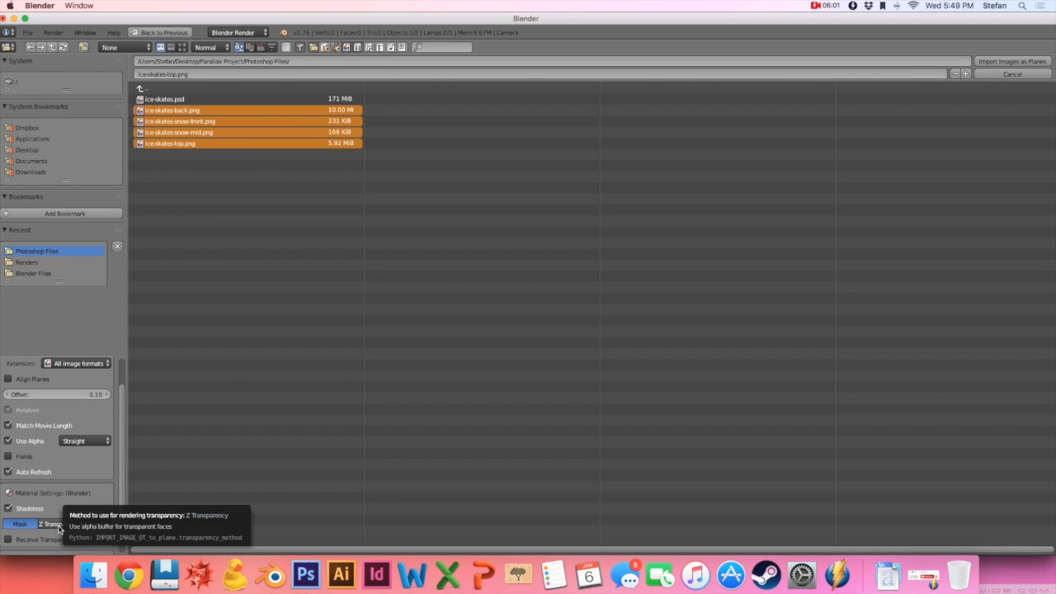
pyautogui.click(61, 528)
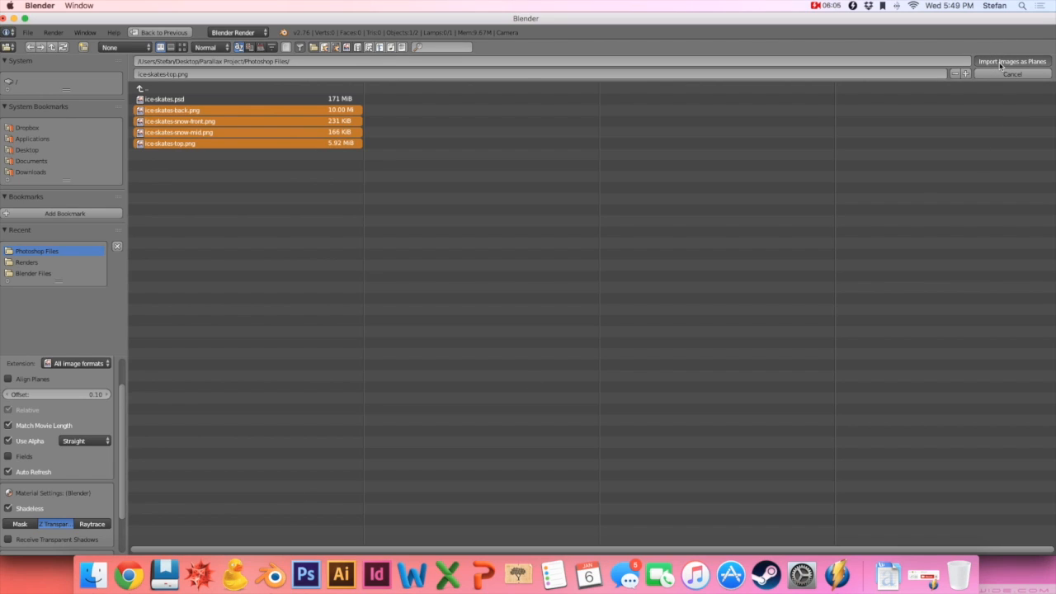
pyautogui.click(1000, 63)
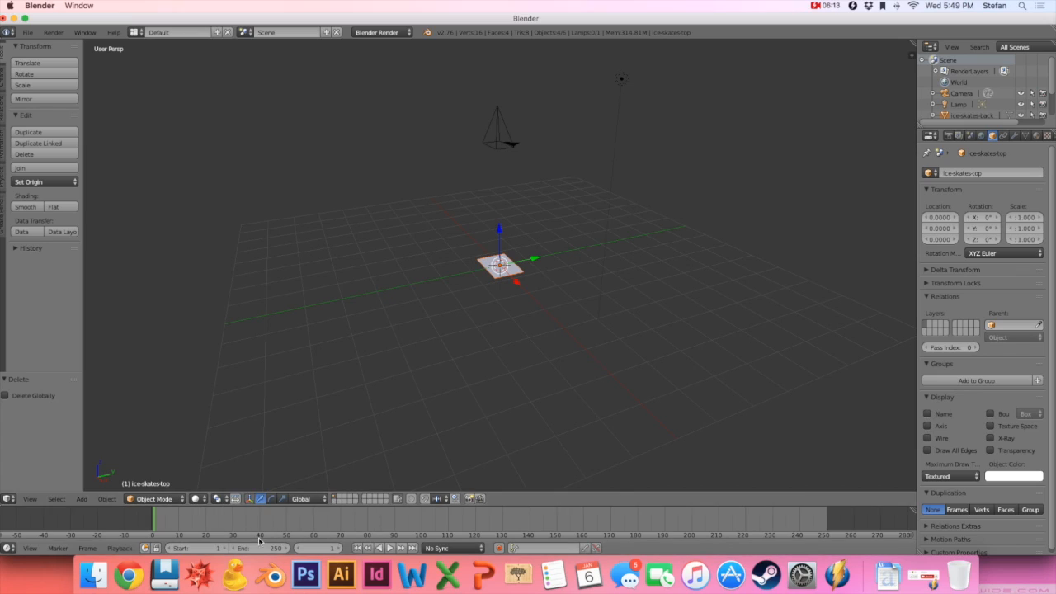
# Set the viewport shading to Texture and look at the imported planes through the camera.
pyautogui.click(197, 499)
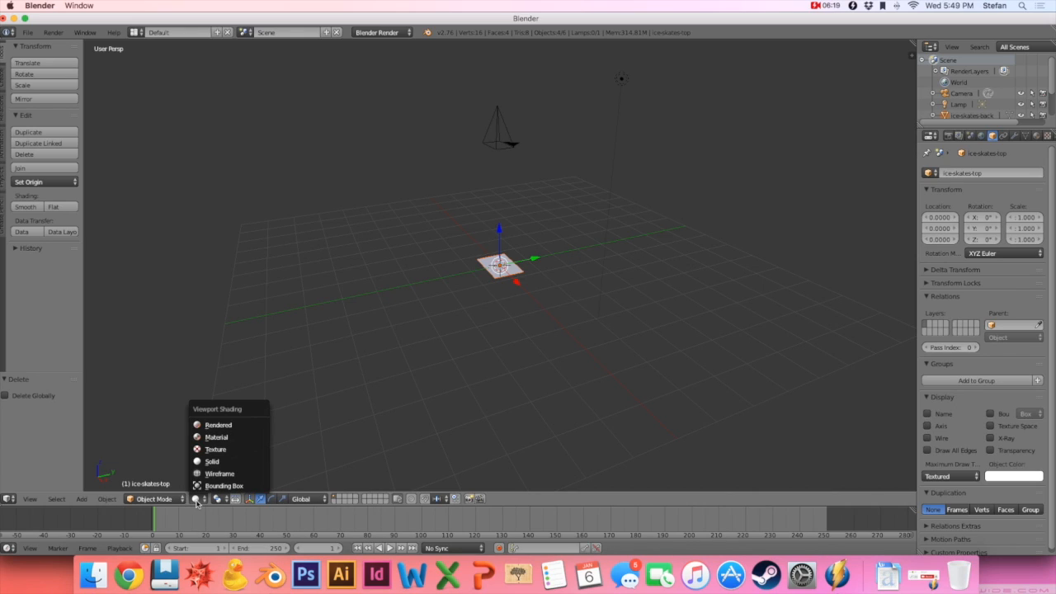
pyautogui.click(211, 450)
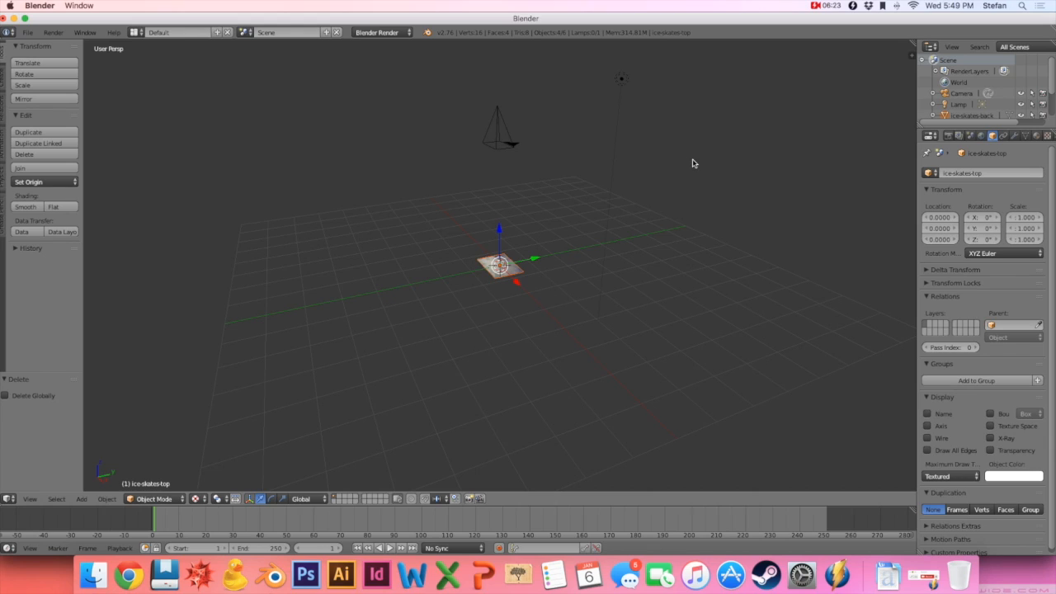
pyautogui.press('KP_0')
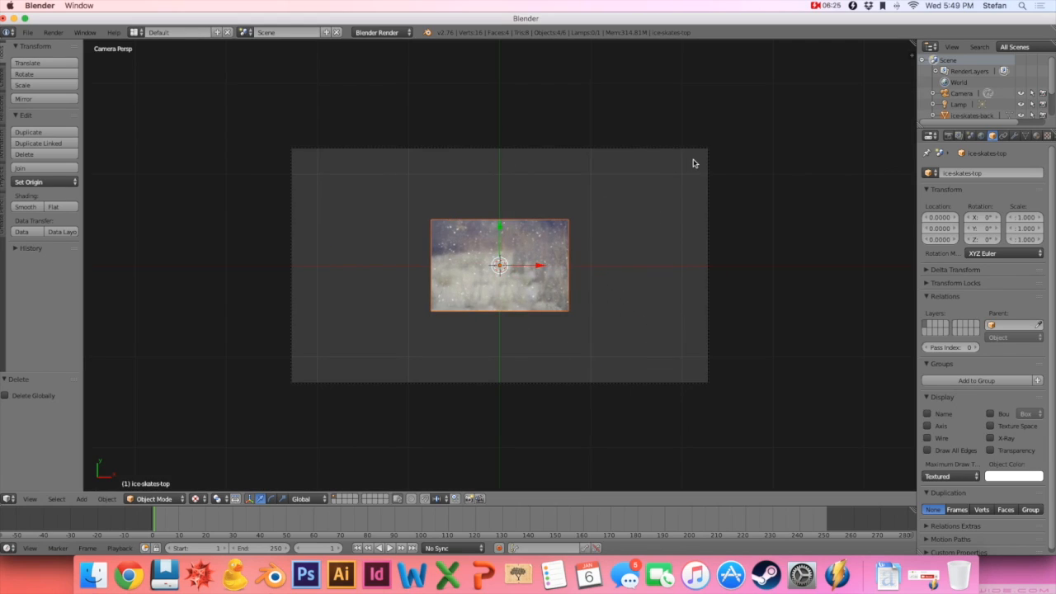
# Enlarge the outliner to list all the imported planes, and return the viewport to the user perspective view.
pyautogui.moveTo(1035, 130); pyautogui.dragTo(1025, 195)
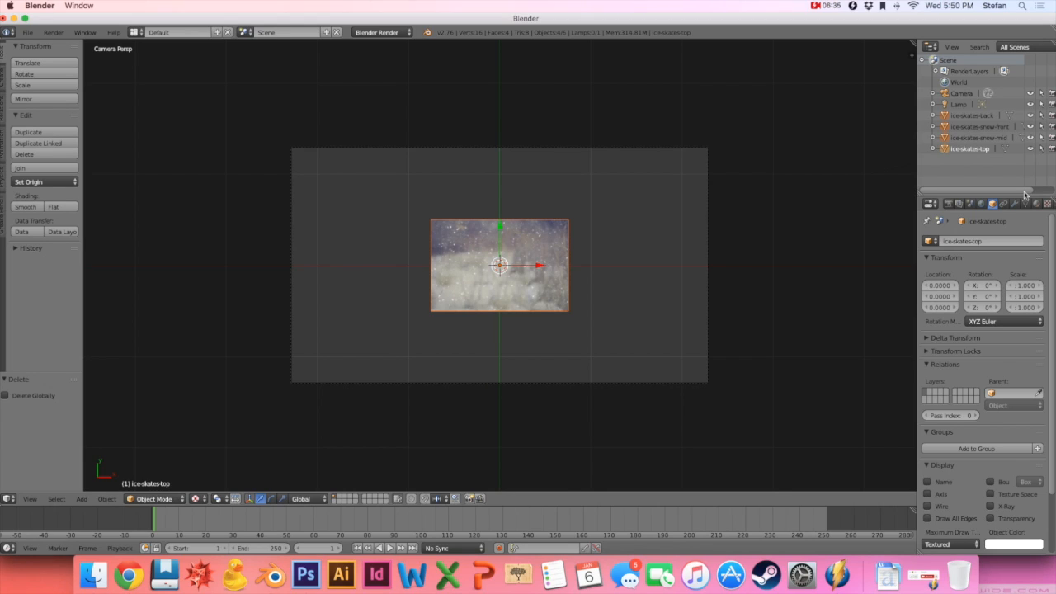
pyautogui.press('KP_0')
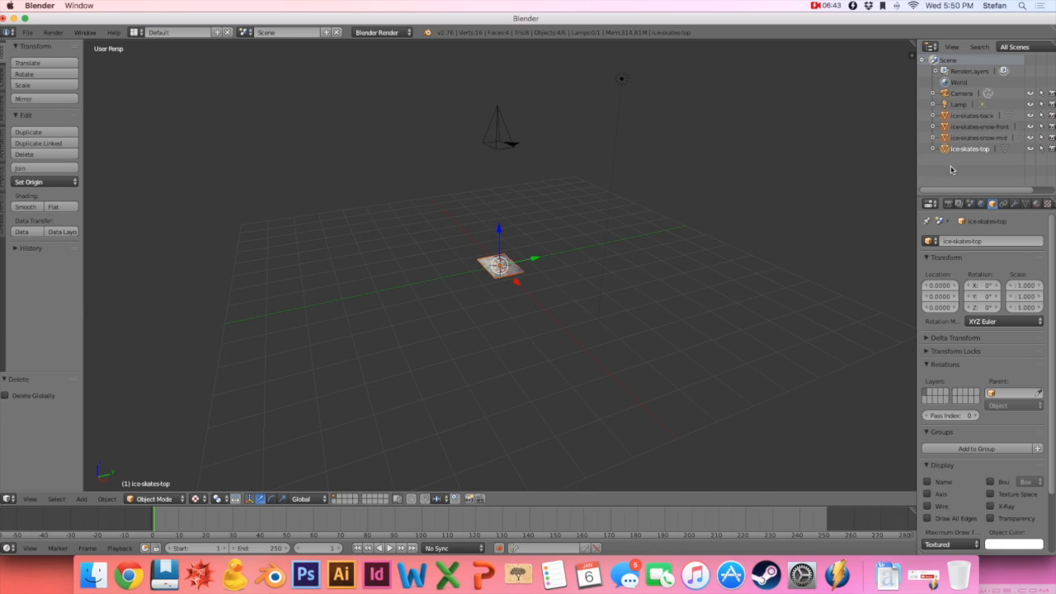
pyautogui.press('KP_0')
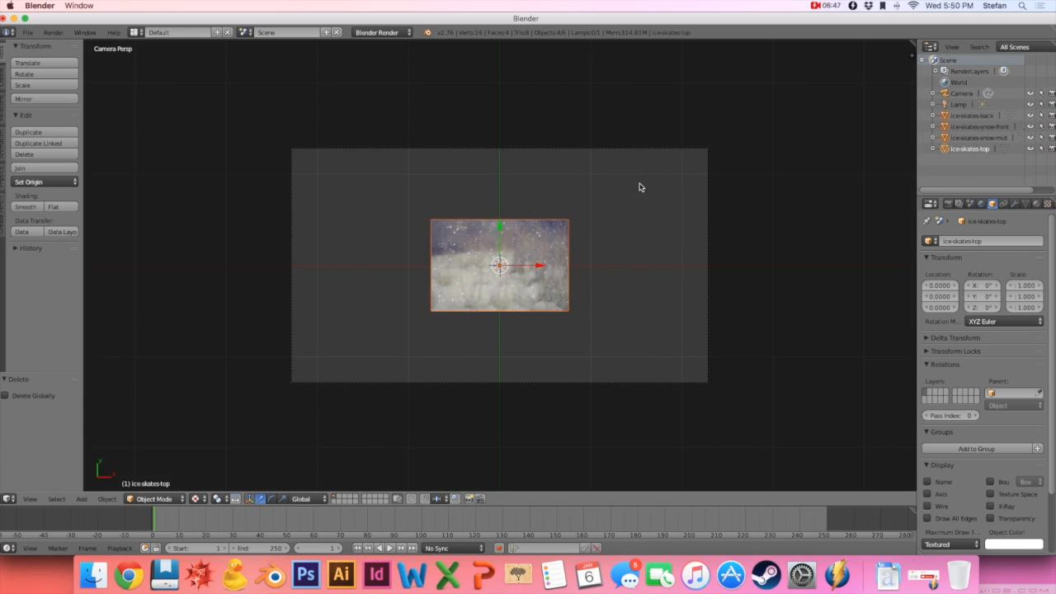
pyautogui.press('KP_0')
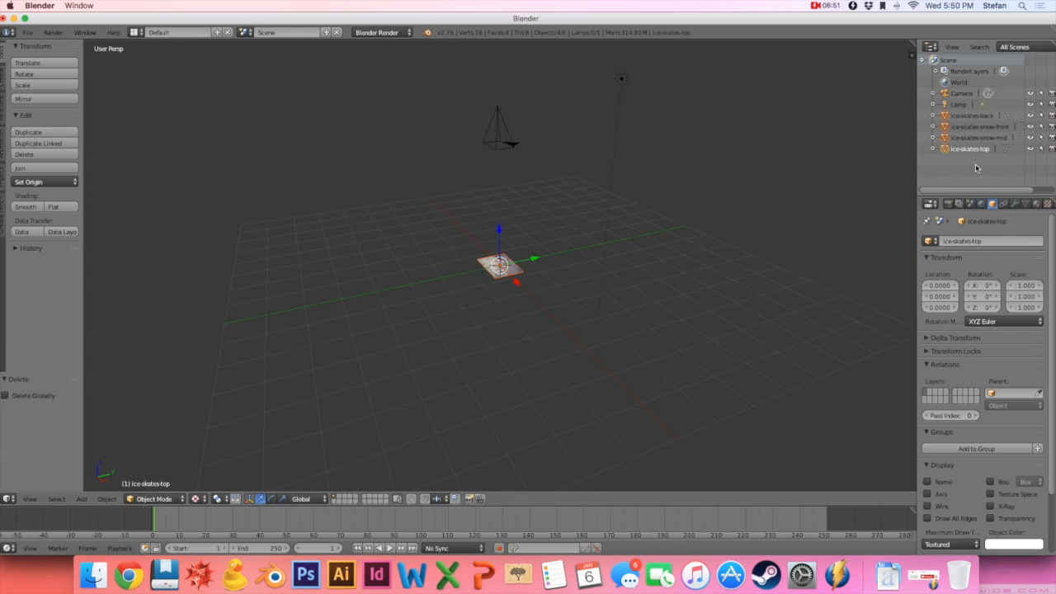
# Move the ice-skates-snow-front plane up along Z by about 3.04, just below the camera.
pyautogui.click(981, 117)
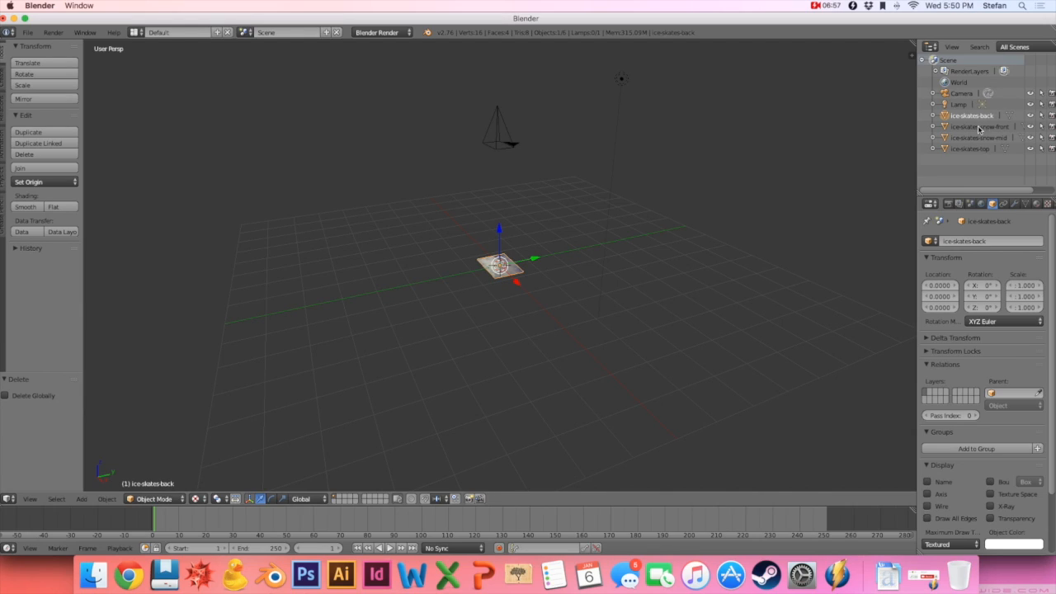
pyautogui.click(980, 128)
pyautogui.press('g')
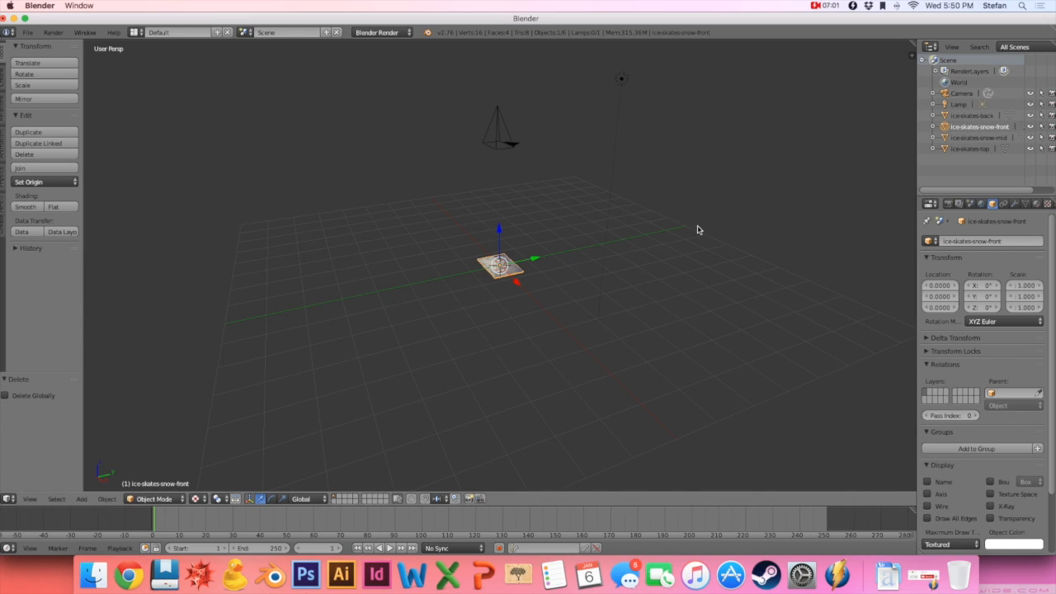
pyautogui.press('z')
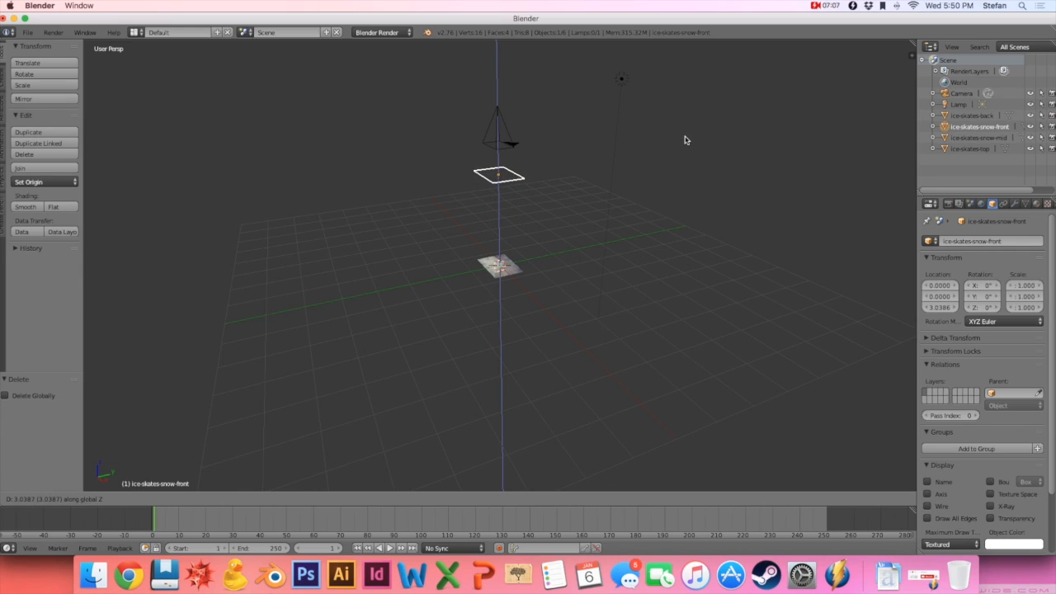
pyautogui.click(685, 140)
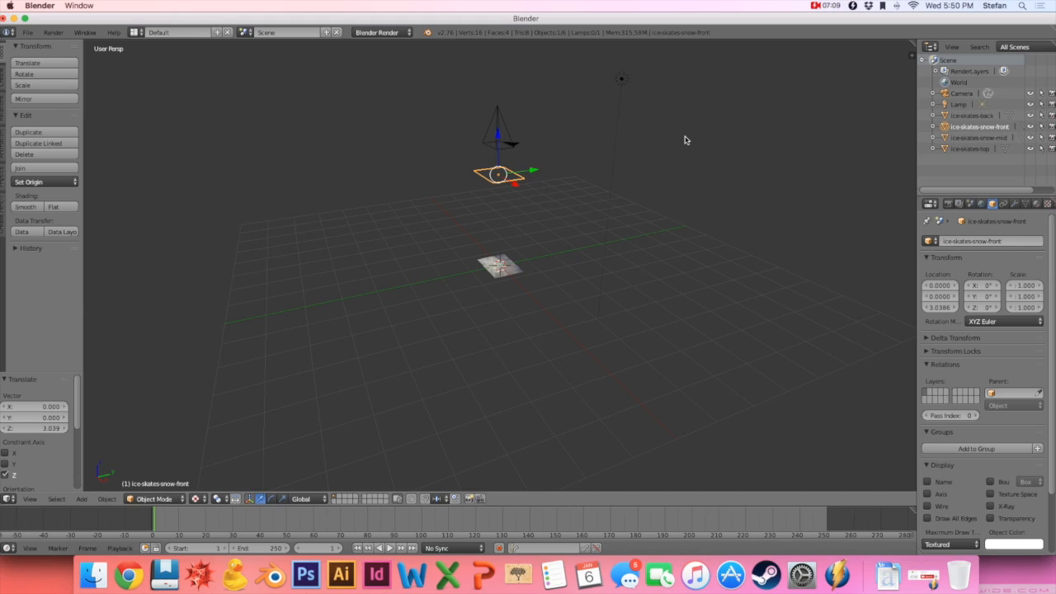
# Move the ice-skates-top plane up along Z by about 2.31, below the front snow plane.
pyautogui.click(971, 149)
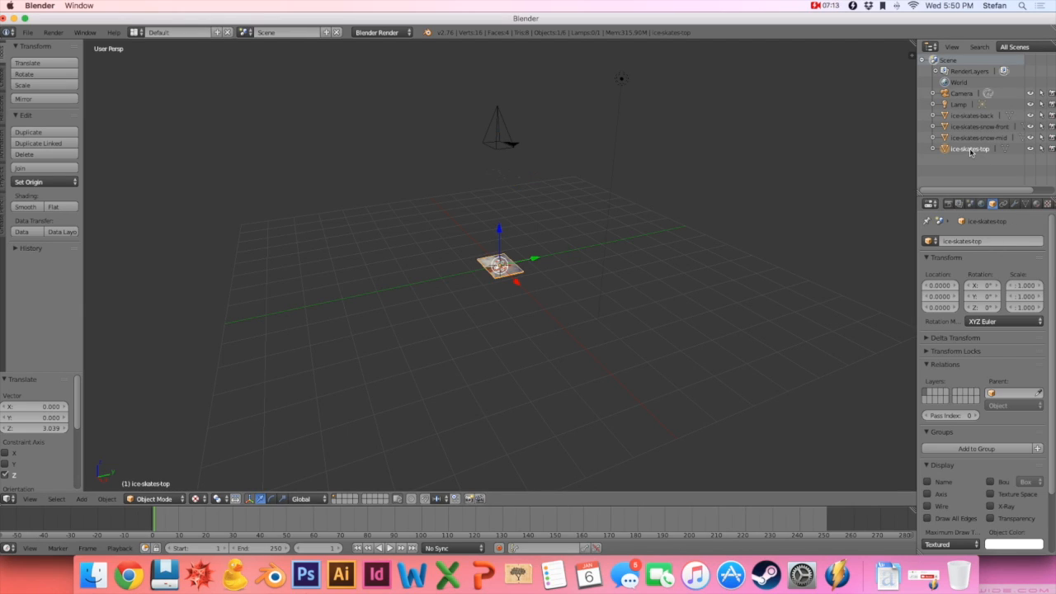
pyautogui.press('g')
pyautogui.press('z')
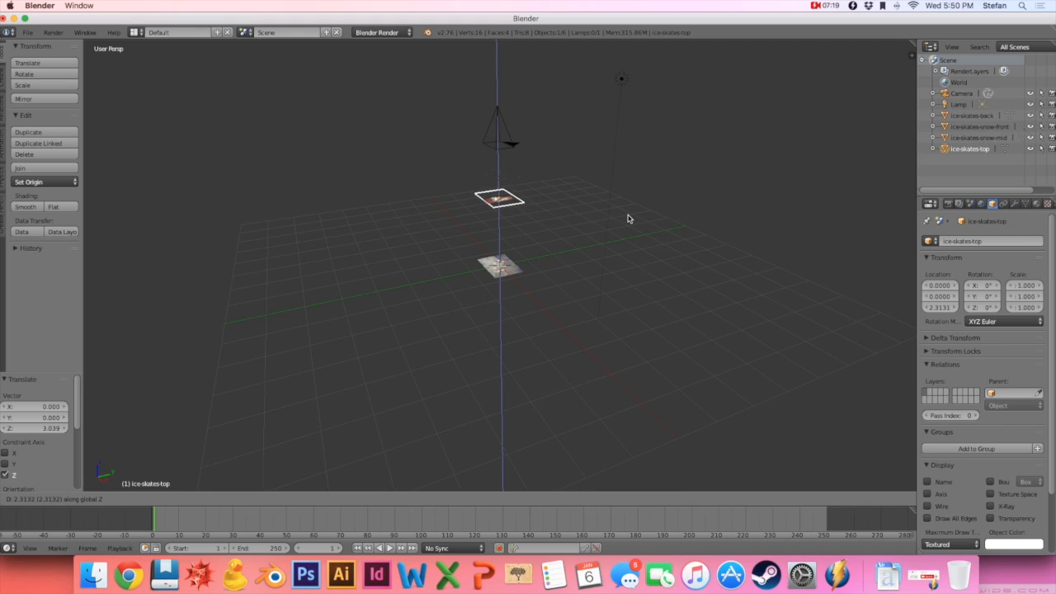
pyautogui.click(627, 218)
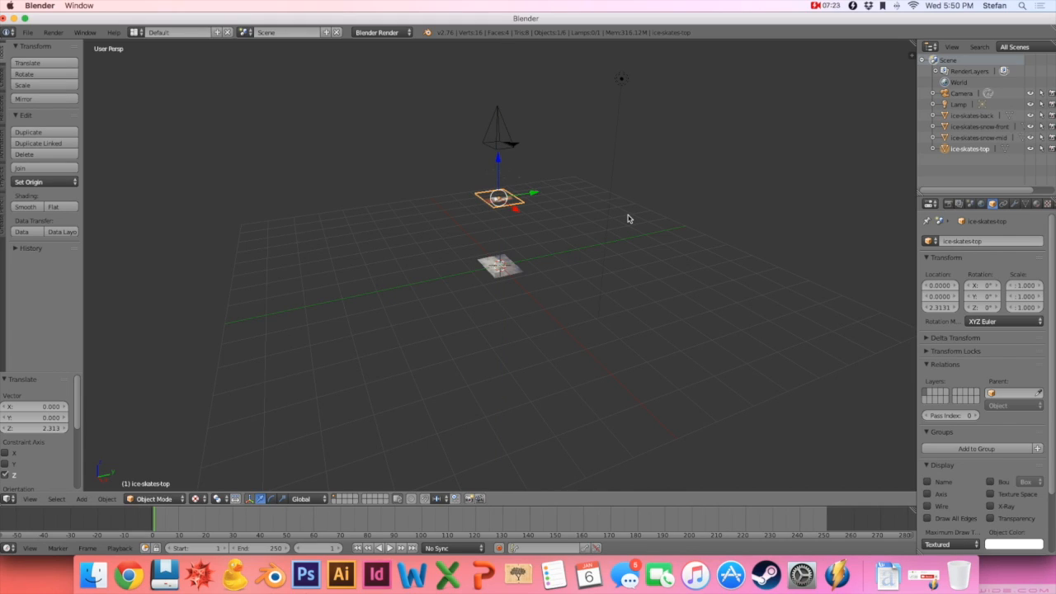
# Move the ice-skates-snow-mid plane up along Z by about 1.68, between the girl and the background.
pyautogui.click(992, 138)
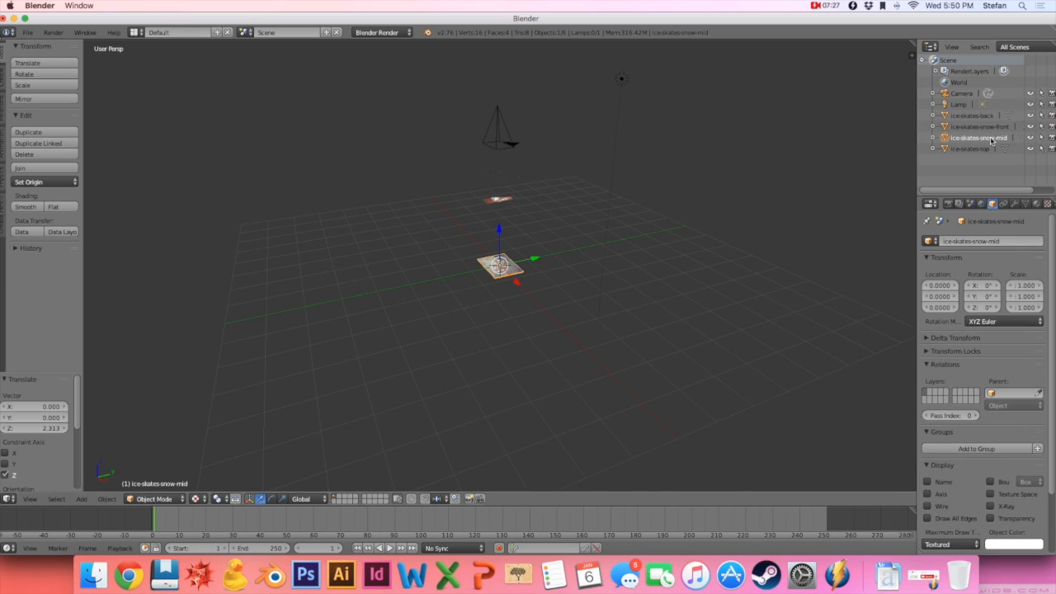
pyautogui.press('g')
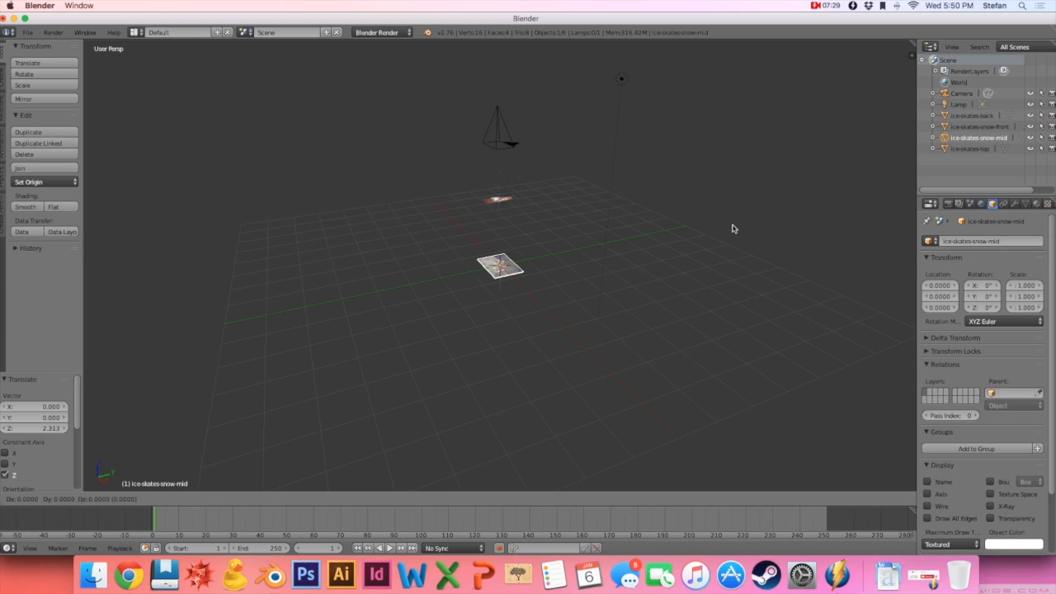
pyautogui.press('z')
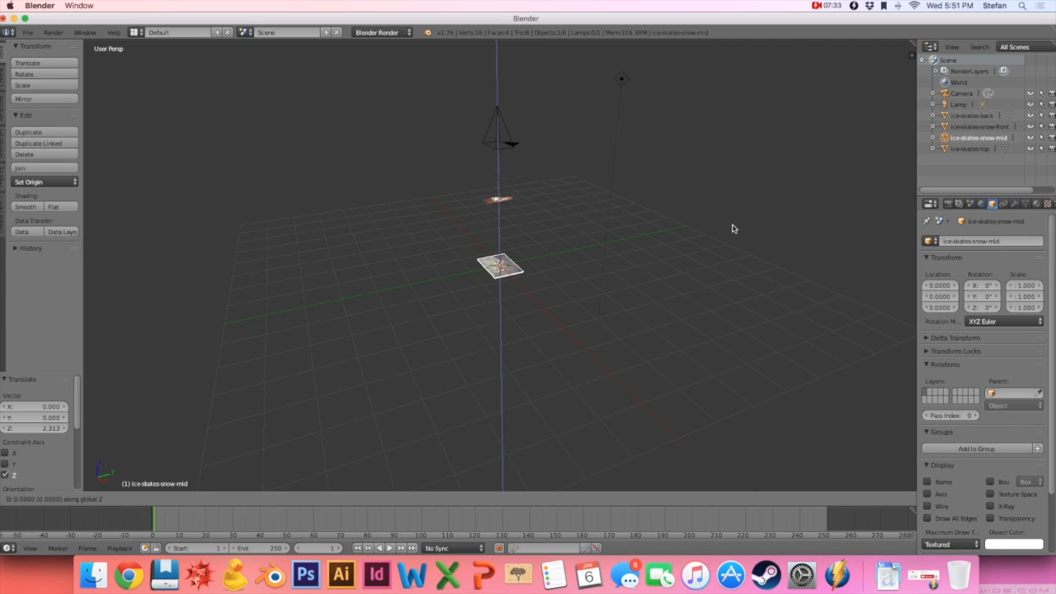
pyautogui.click(729, 180)
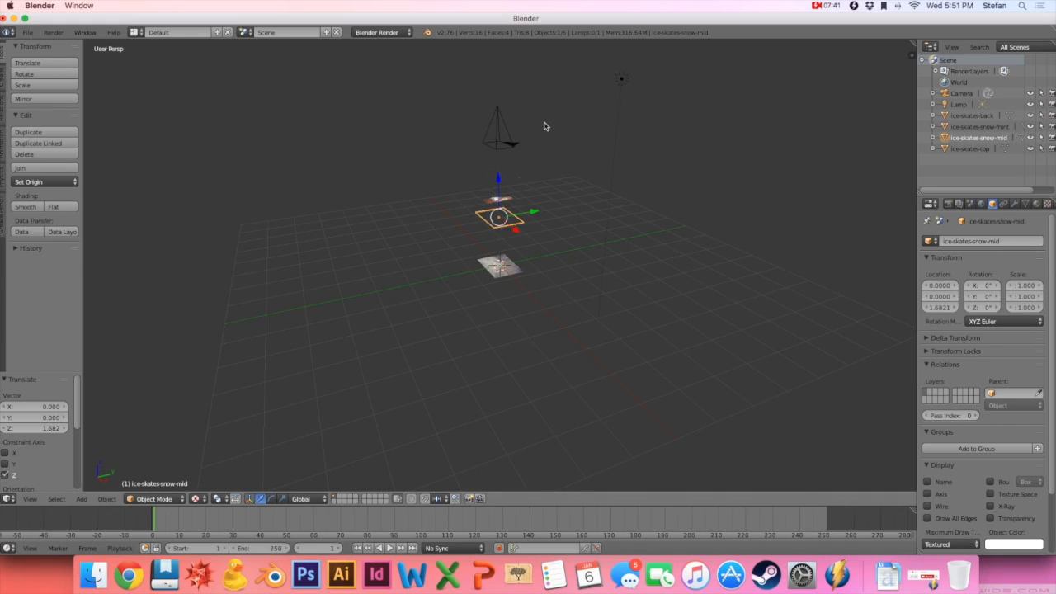
# In the camera view, scale the ice-skates-back plane to about 3.156 so it overfills the camera frame.
pyautogui.rightClick(498, 121)
pyautogui.press('KP_0')
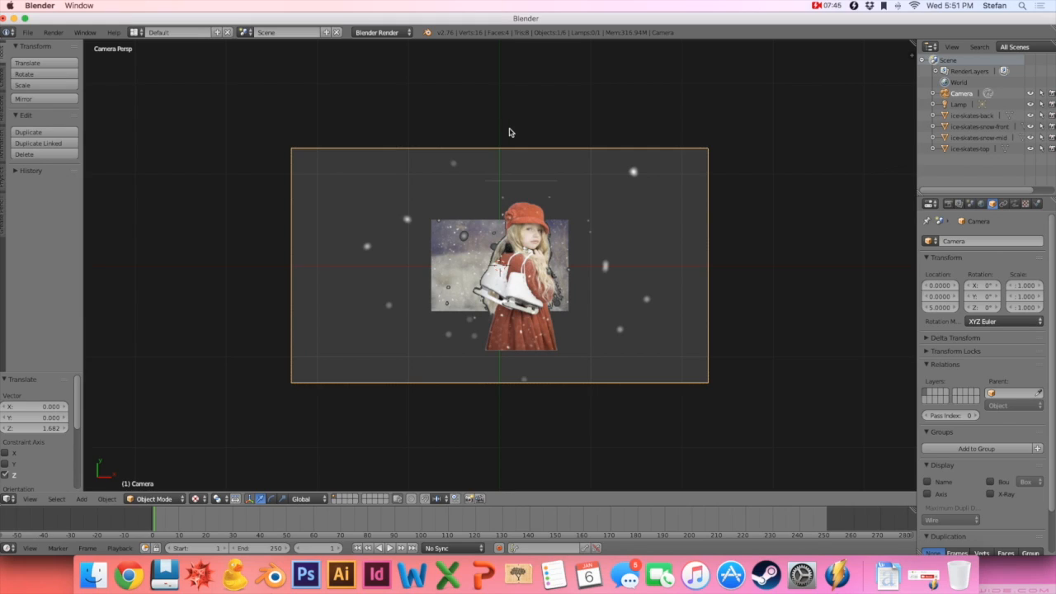
pyautogui.click(973, 116)
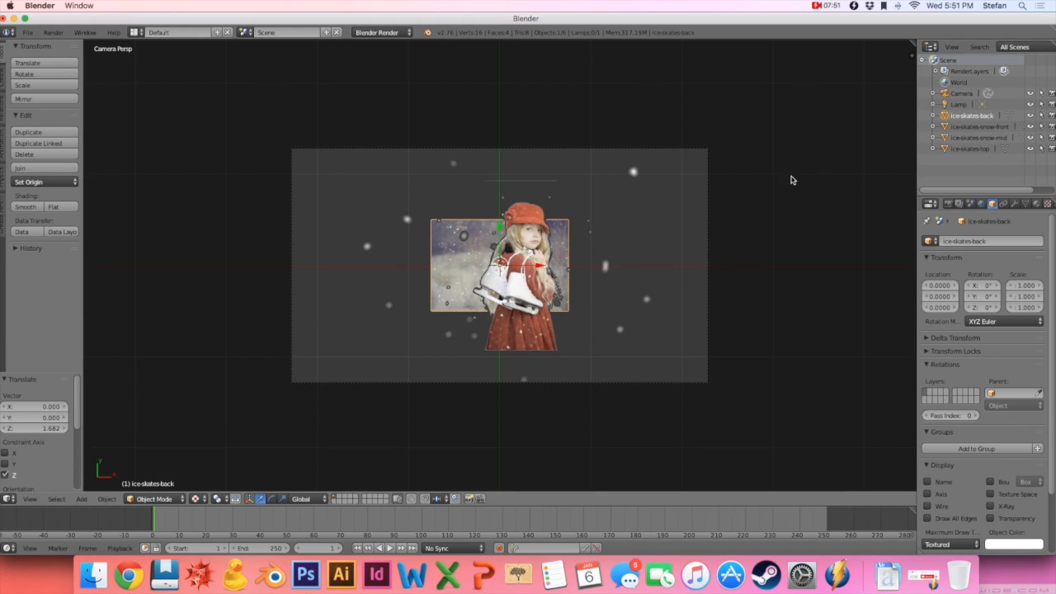
pyautogui.press('g')
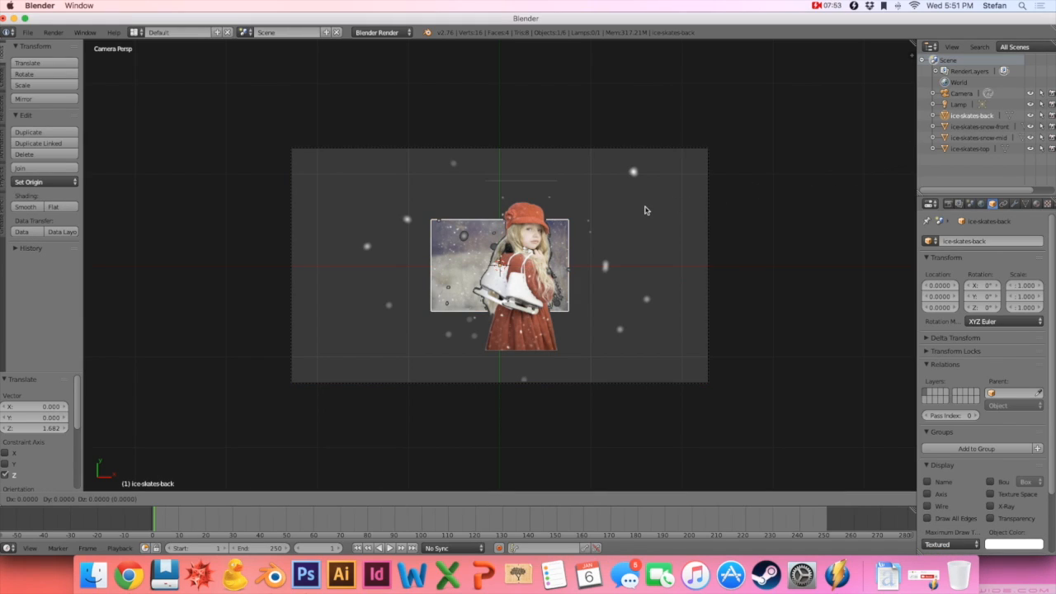
pyautogui.press('s')
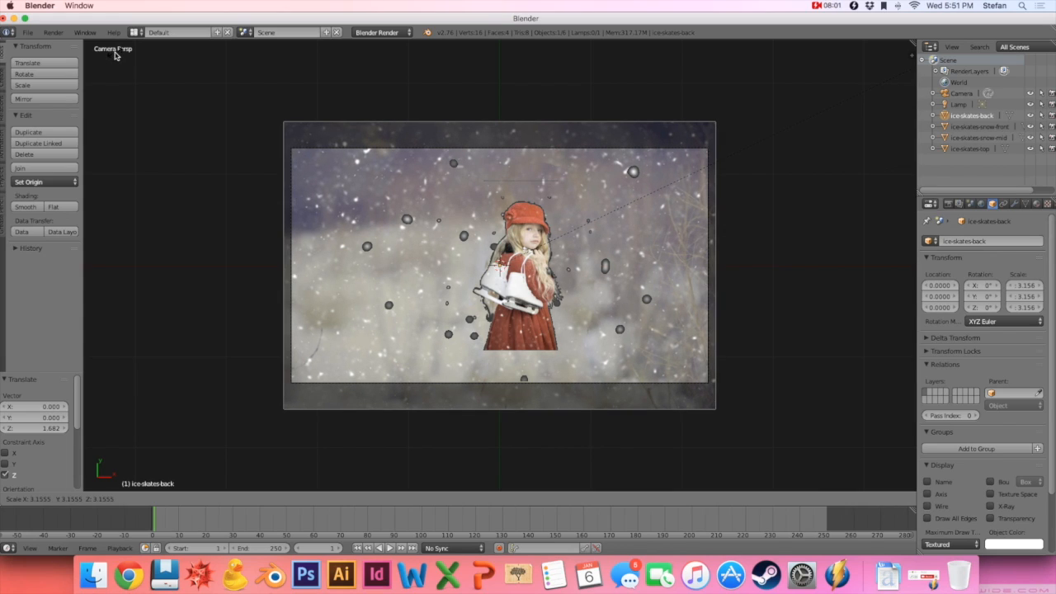
pyautogui.click(116, 55)
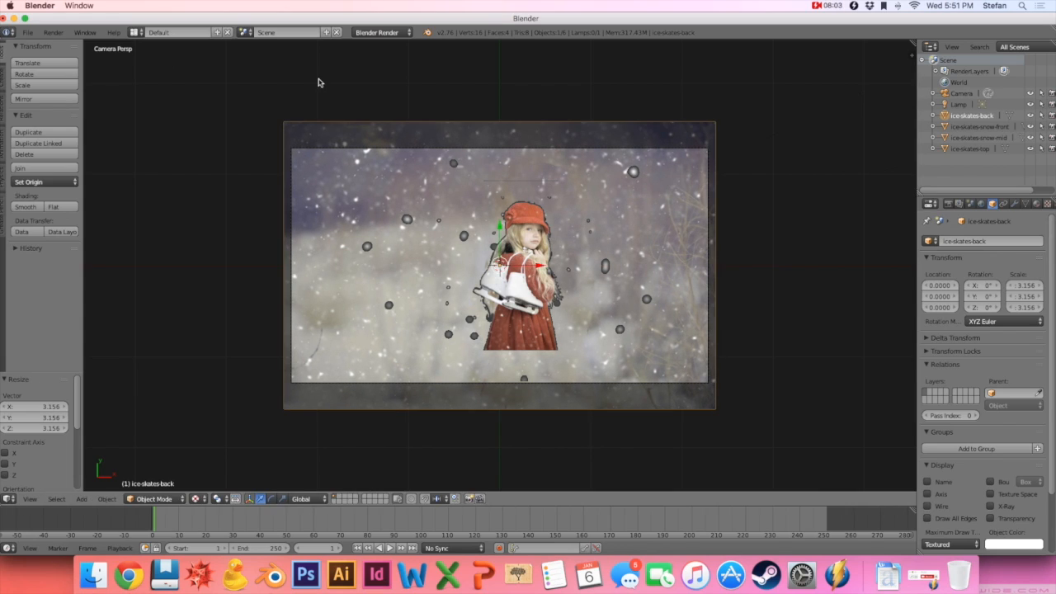
# Scale the ice-skates-top plane to about 1.609 and reposition it near X 0.02, Y 0.016 so the girl's cut-off skirt falls below the camera frame.
pyautogui.click(981, 152)
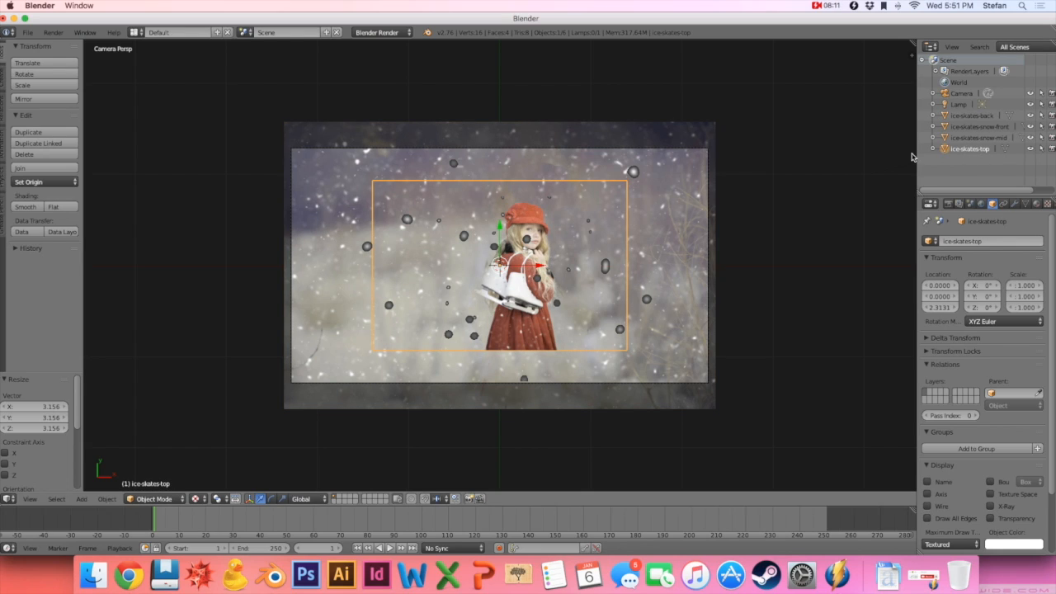
pyautogui.press('g')
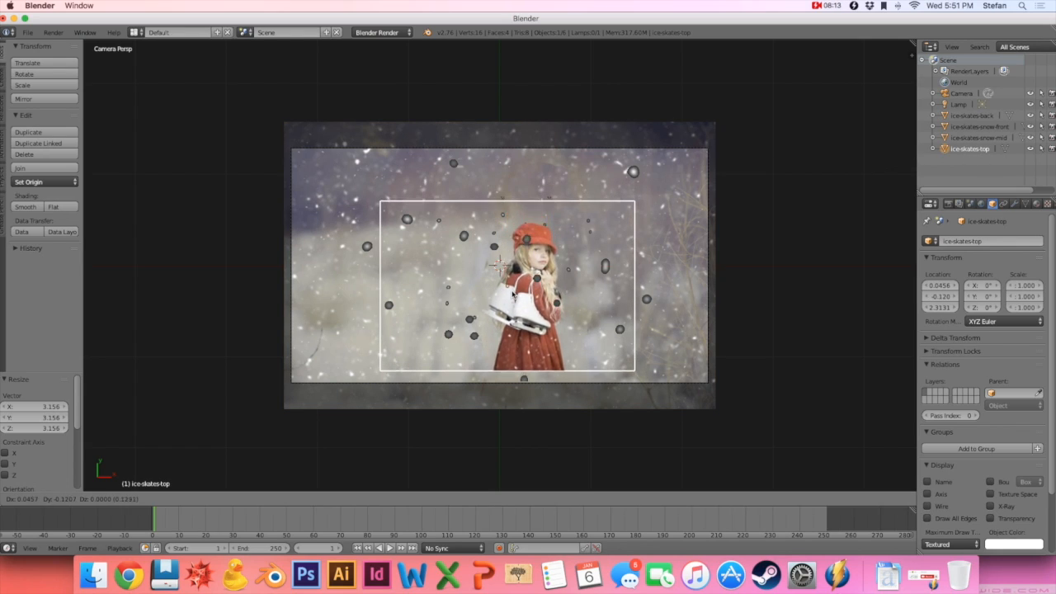
pyautogui.click(518, 305)
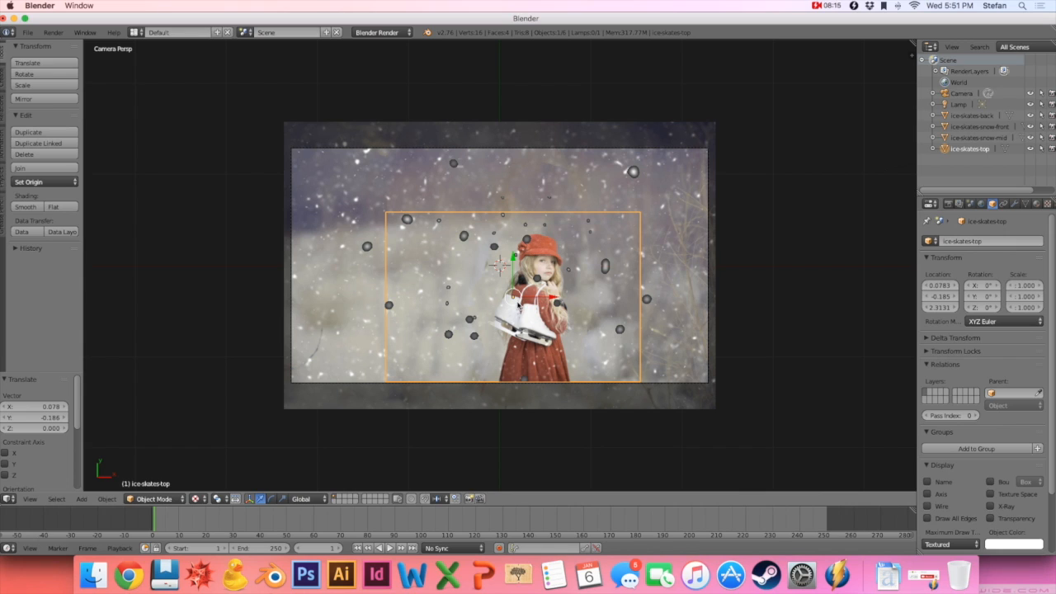
pyautogui.press('s')
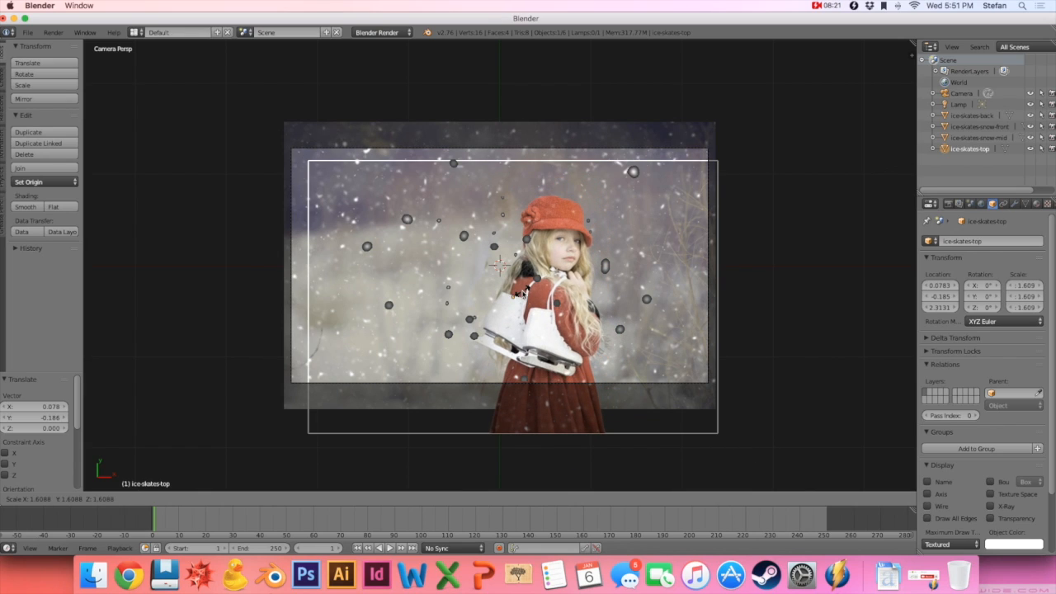
pyautogui.click(520, 292)
pyautogui.press('g')
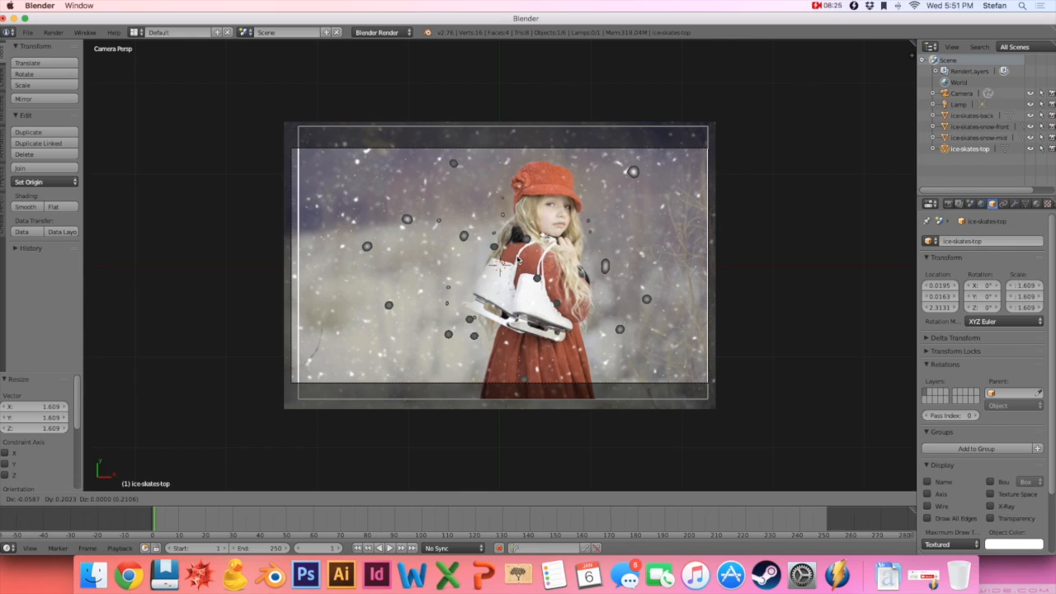
pyautogui.click(517, 261)
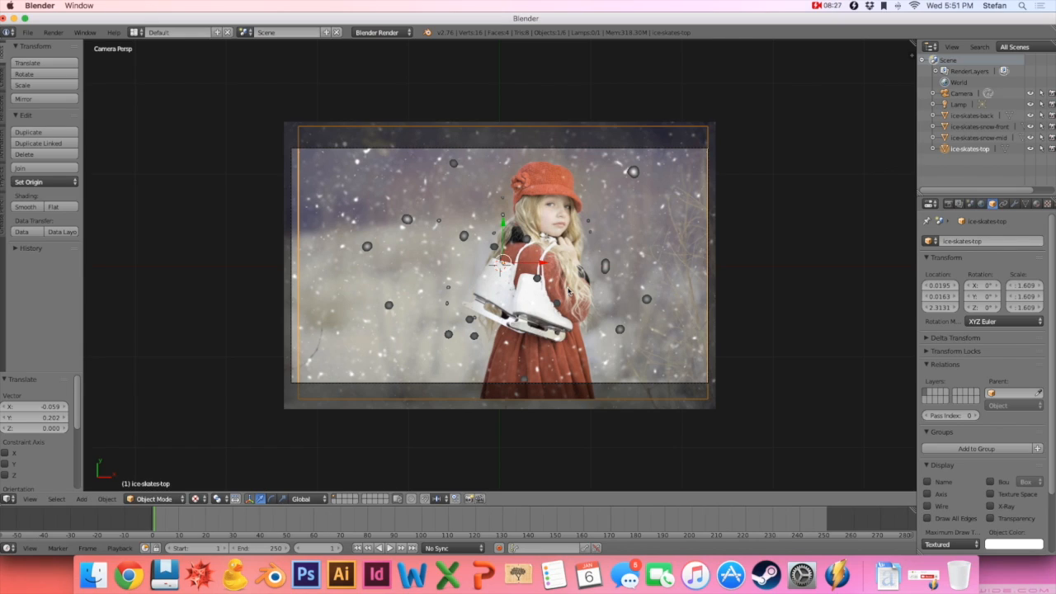
# Scale the ice-skates-snow-front plane to about 1.292 and shift it up to about Y 0.248, so it extends above the camera frame.
pyautogui.click(974, 128)
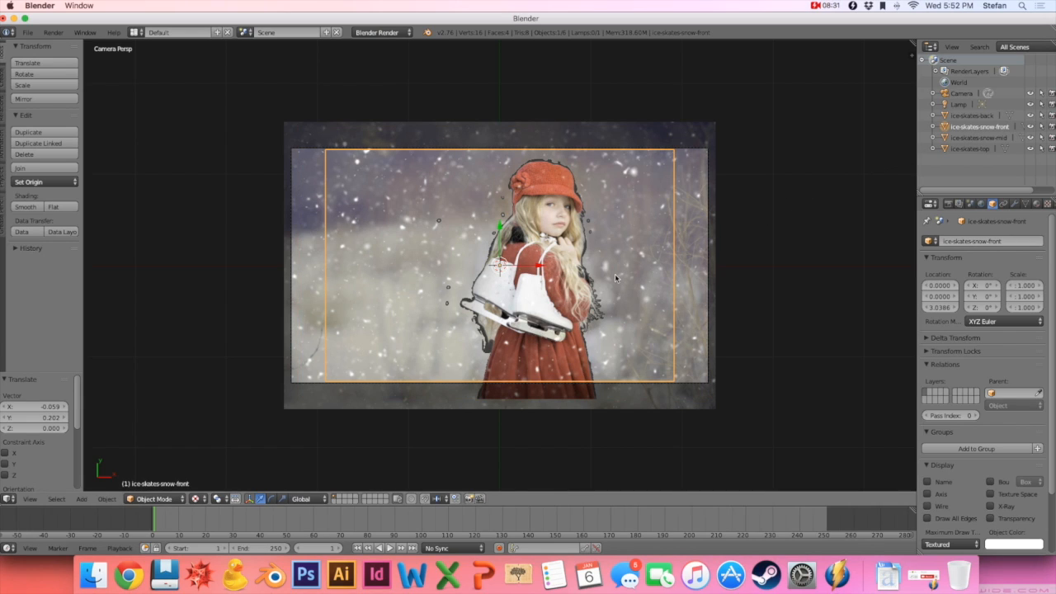
pyautogui.press('g')
pyautogui.click(589, 252)
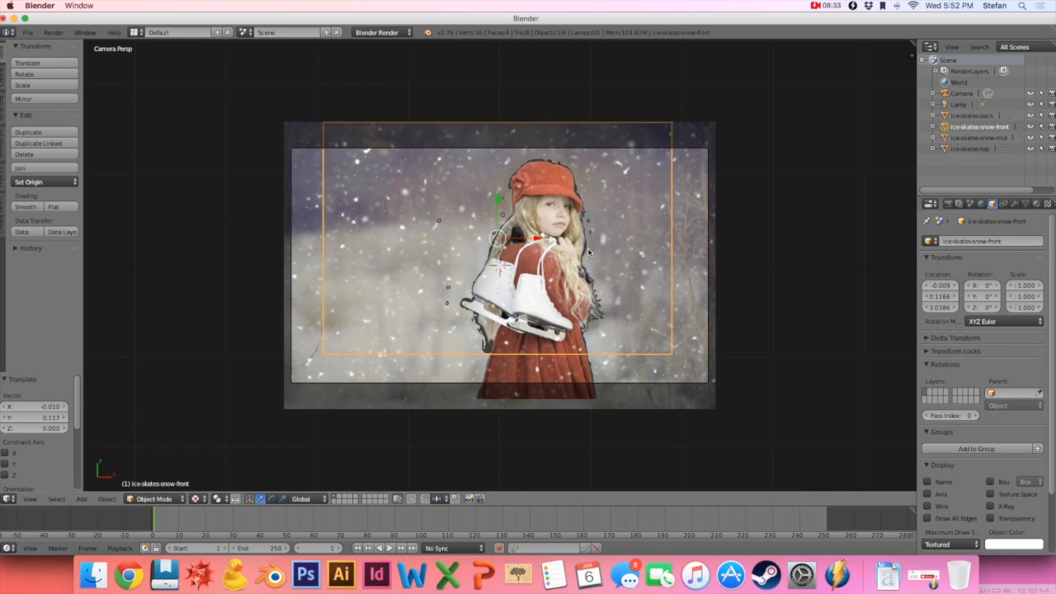
pyautogui.press('s')
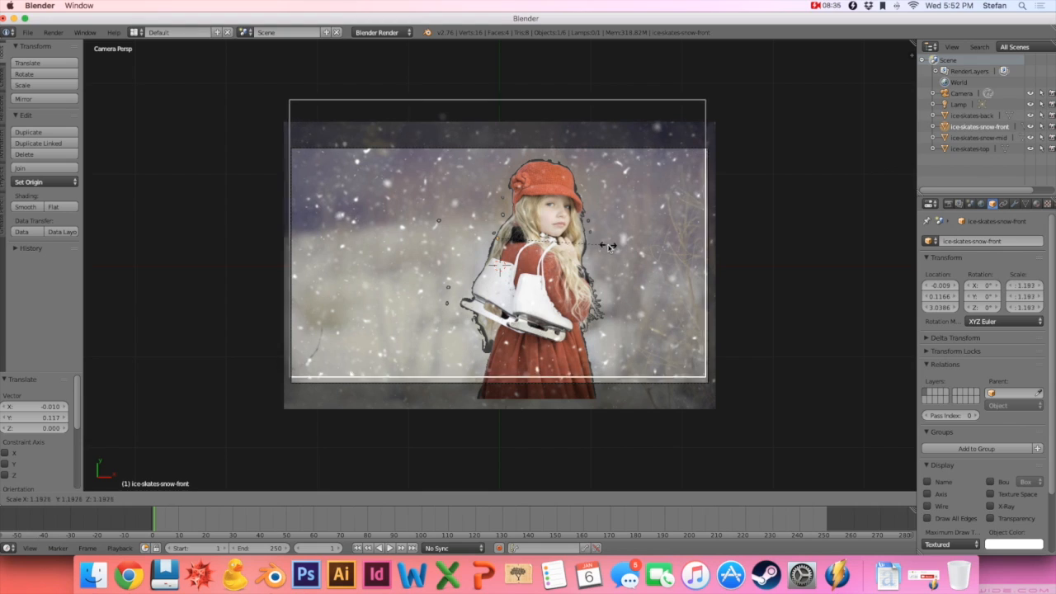
pyautogui.click(617, 243)
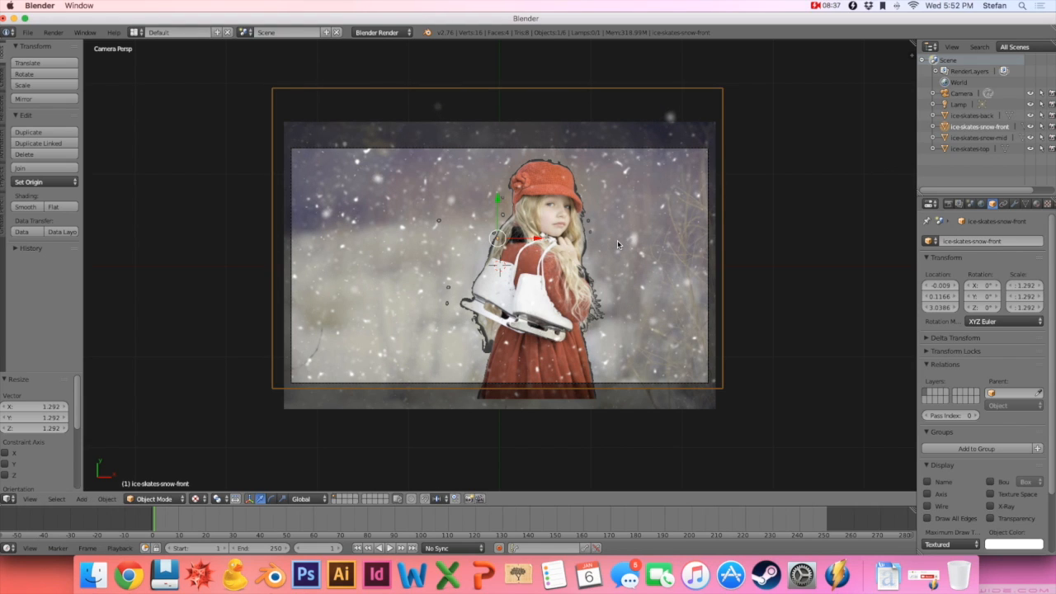
pyautogui.press('g')
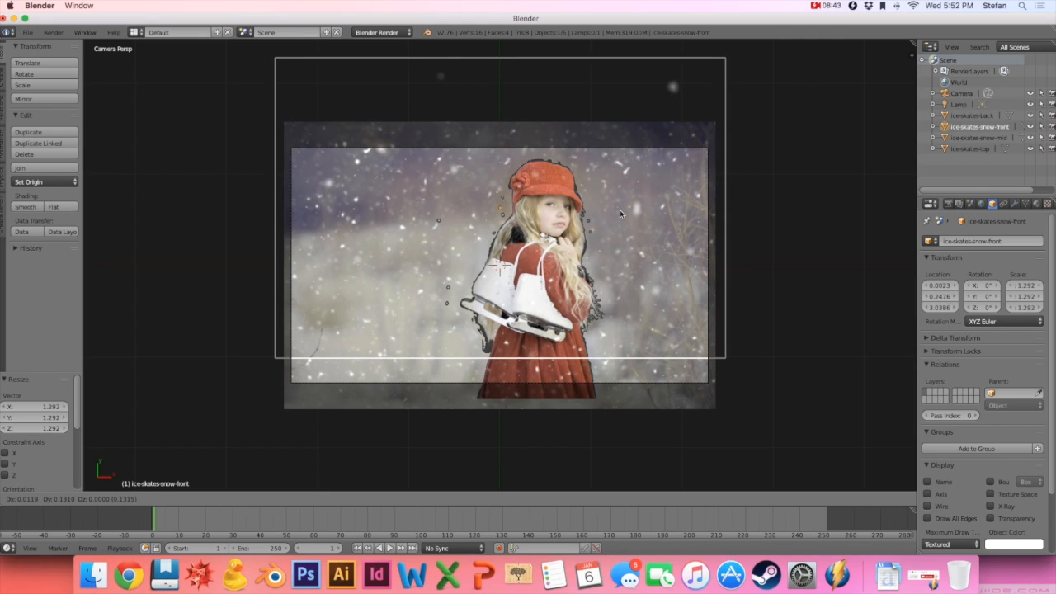
pyautogui.click(620, 213)
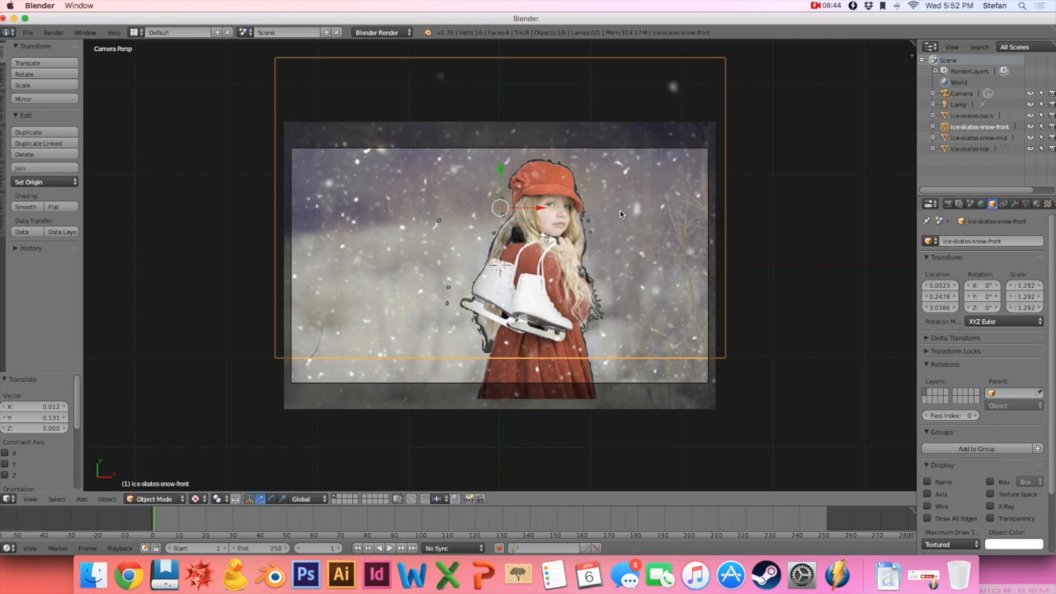
# Scale the ice-skates-snow-mid plane to about 2.044 and move it to about X 0.056, Y 0.246.
pyautogui.click(981, 138)
pyautogui.press('s')
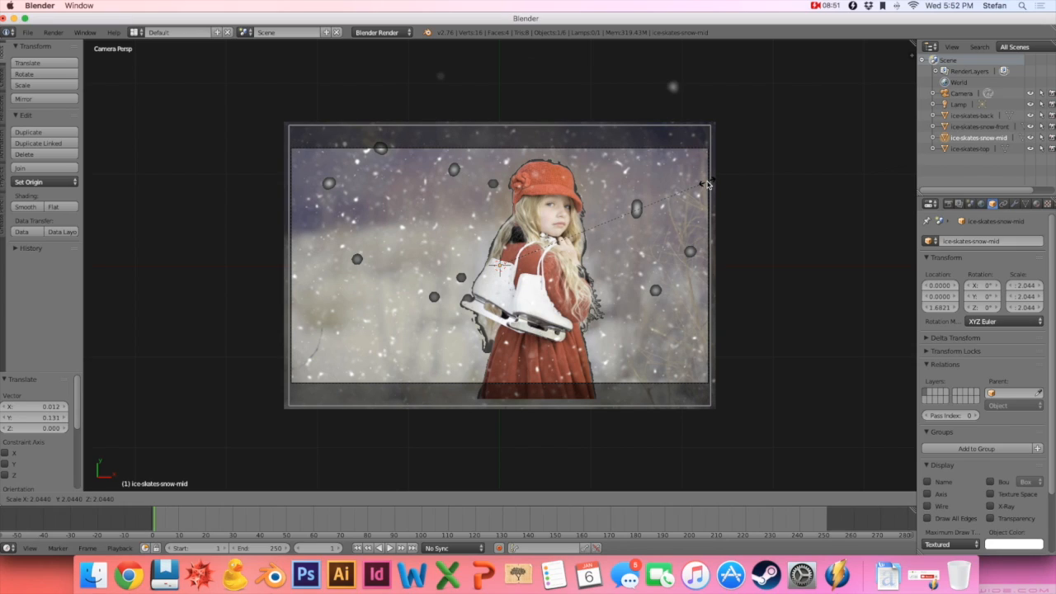
pyautogui.click(707, 183)
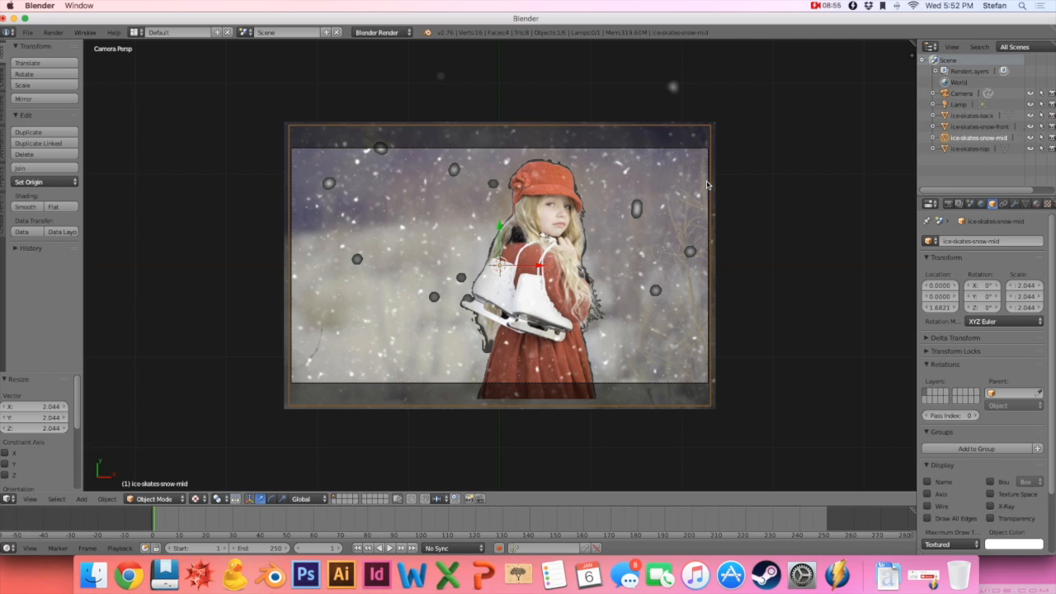
pyautogui.press('g')
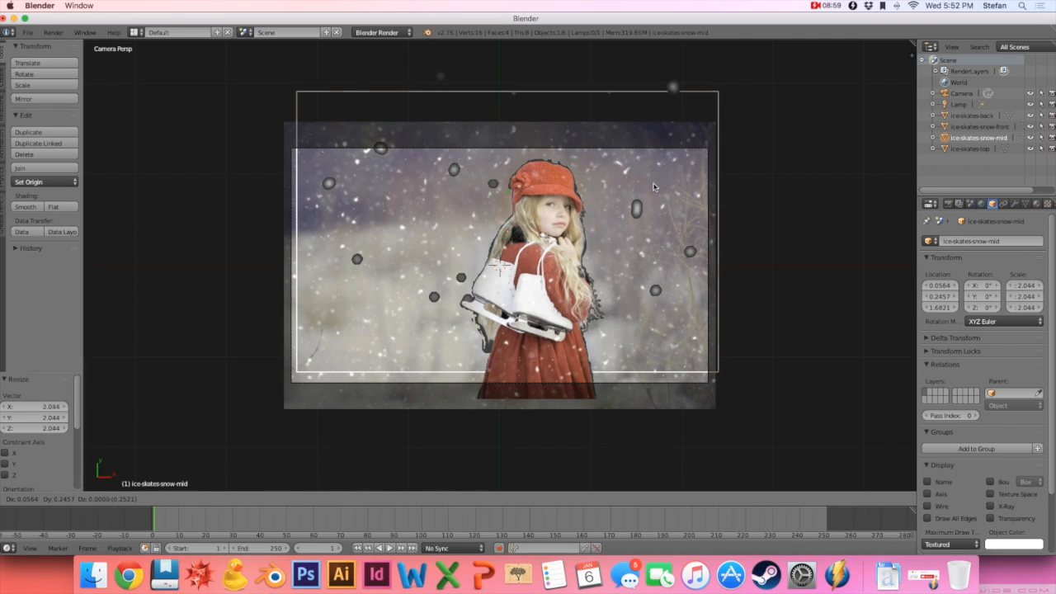
pyautogui.click(653, 187)
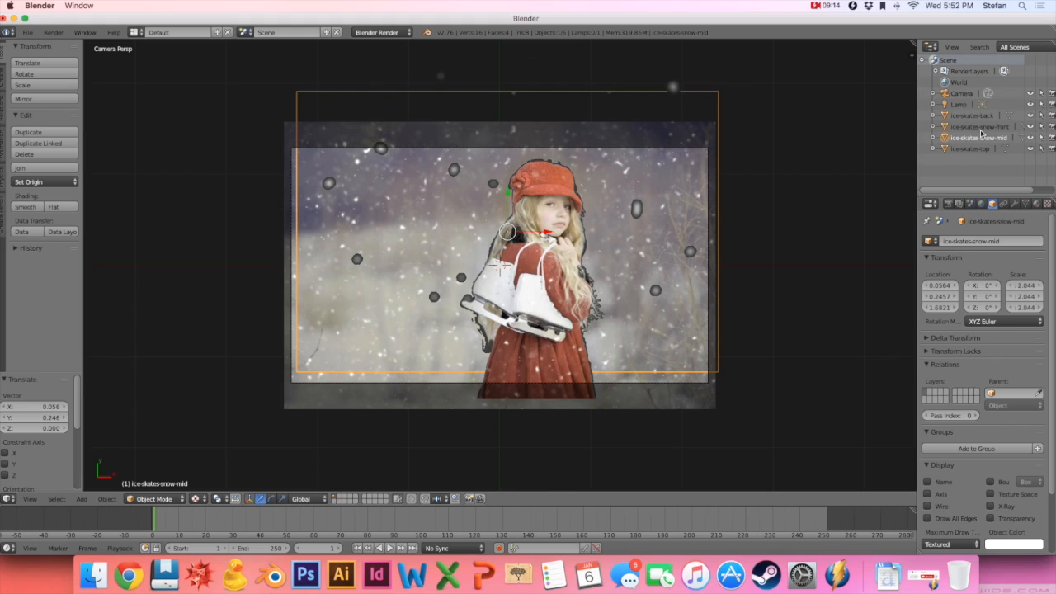
# Insert a Location keyframe for the ice-skates-snow-front plane at frame 1.
pyautogui.click(980, 128)
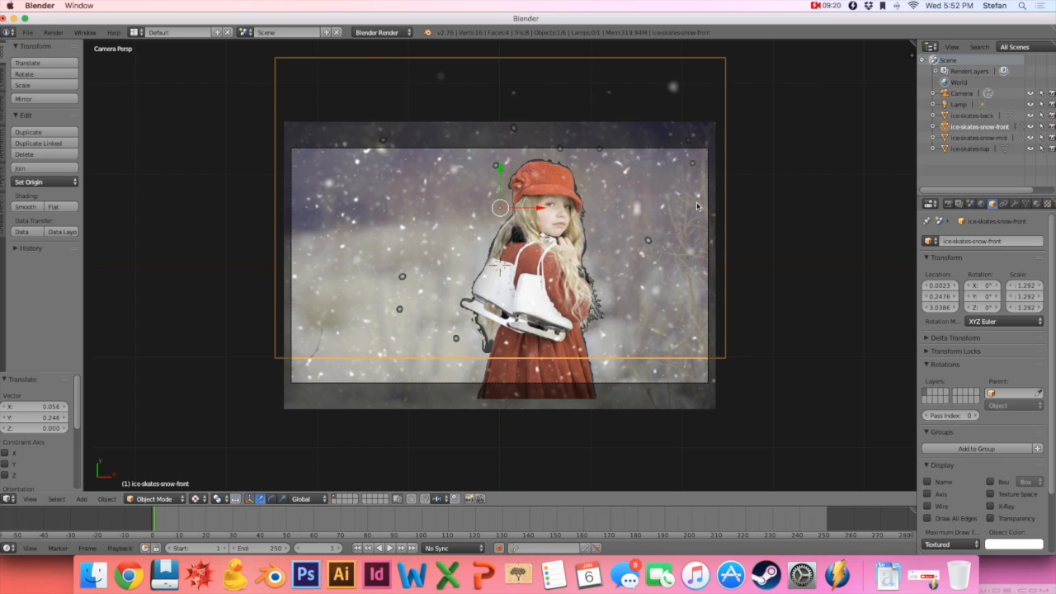
pyautogui.press('i')
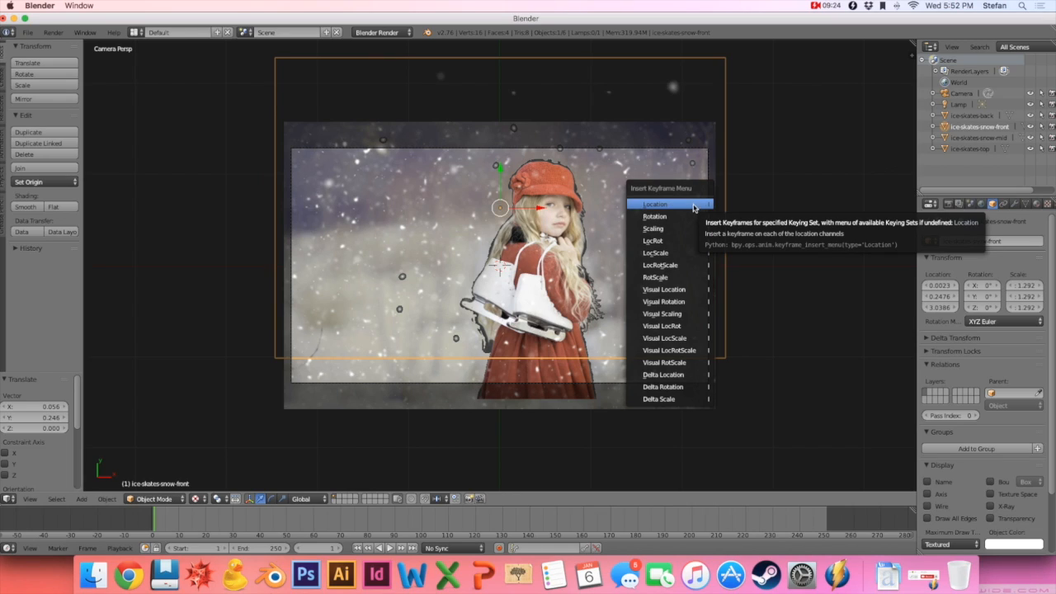
pyautogui.click(695, 205)
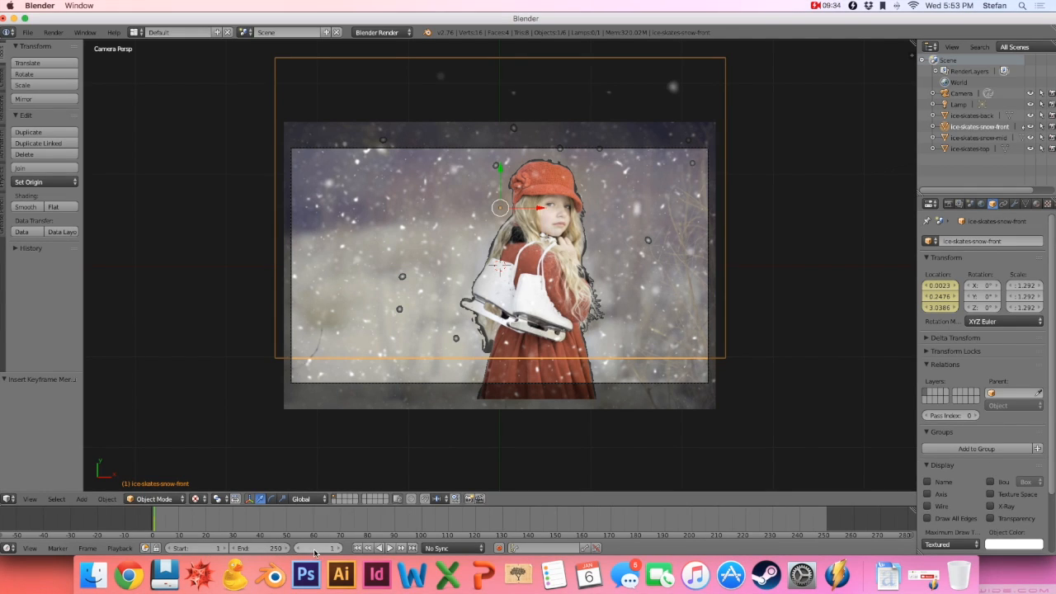
# At frame 250, move the ice-skates-snow-front plane down by about 0.314 in Y and insert a Location keyframe.
pyautogui.click(413, 548)
pyautogui.press('g')
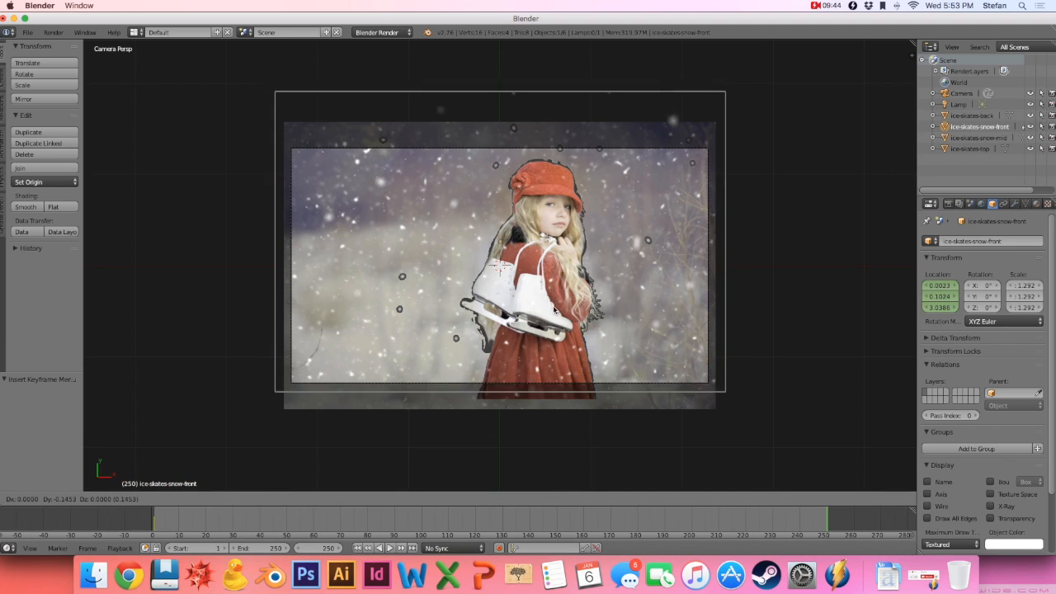
pyautogui.click(554, 348)
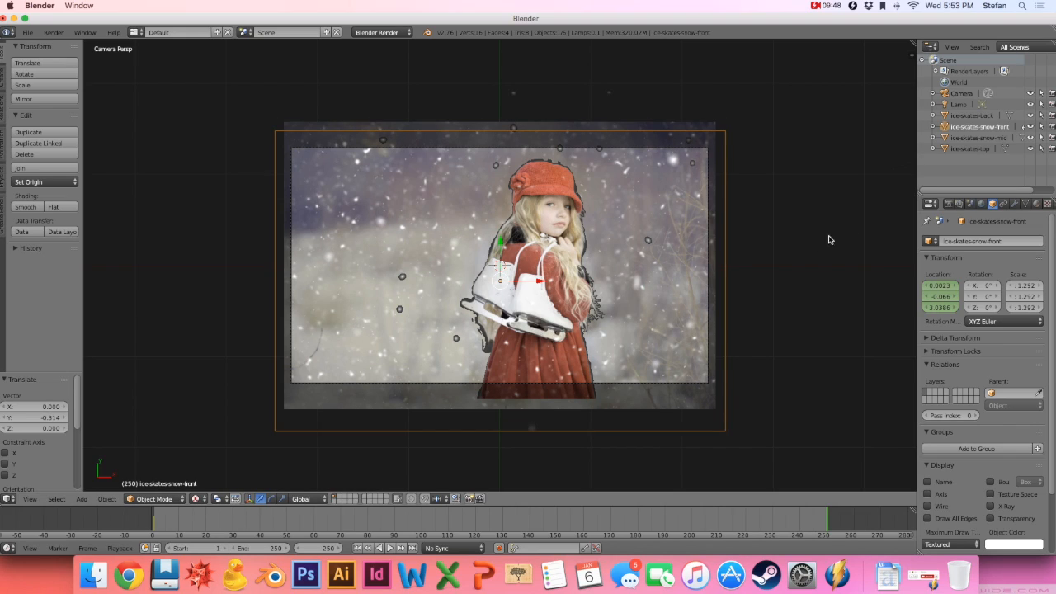
pyautogui.press('i')
pyautogui.click(775, 249)
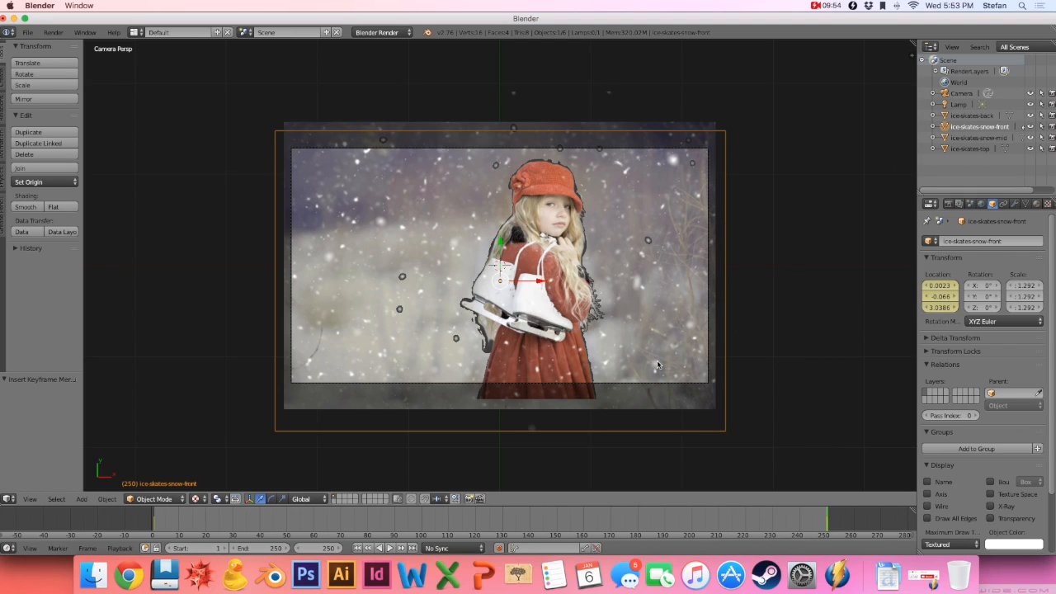
# Return to frame 1 and insert a Location keyframe for the ice-skates-snow-mid plane.
pyautogui.click(360, 548)
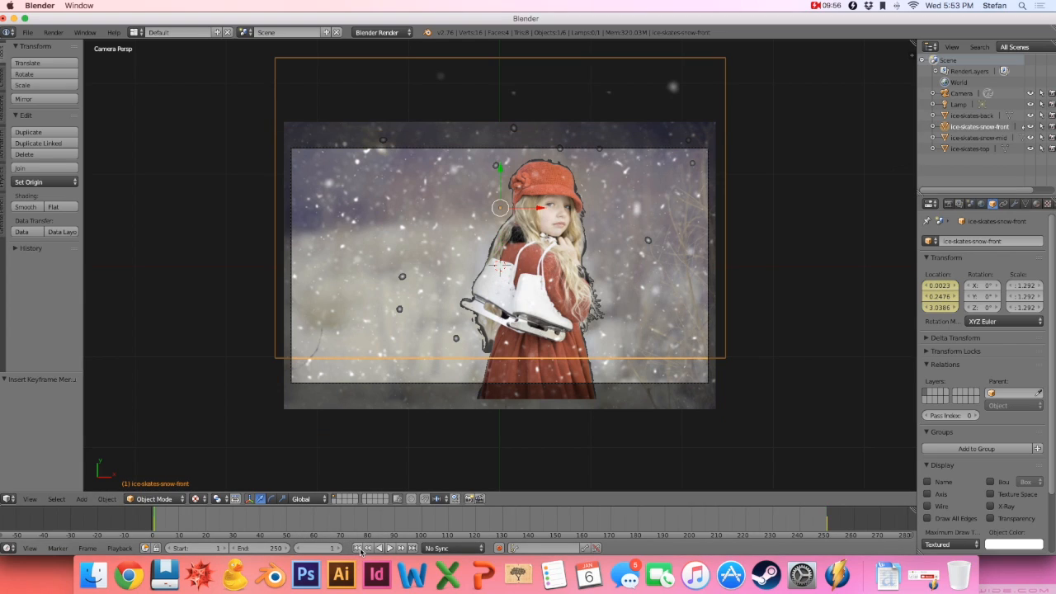
pyautogui.click(969, 137)
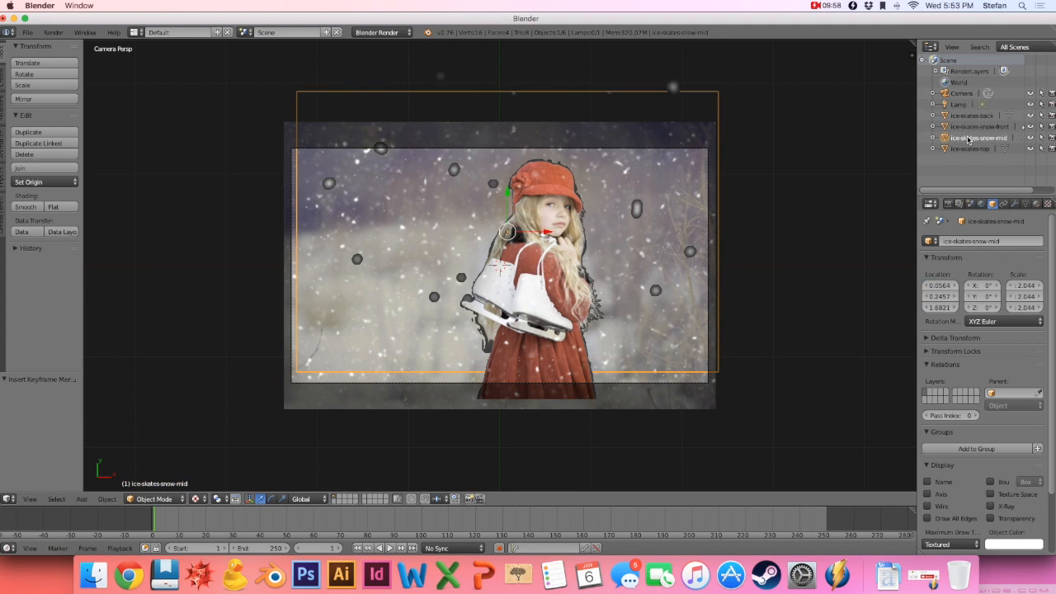
pyautogui.press('i')
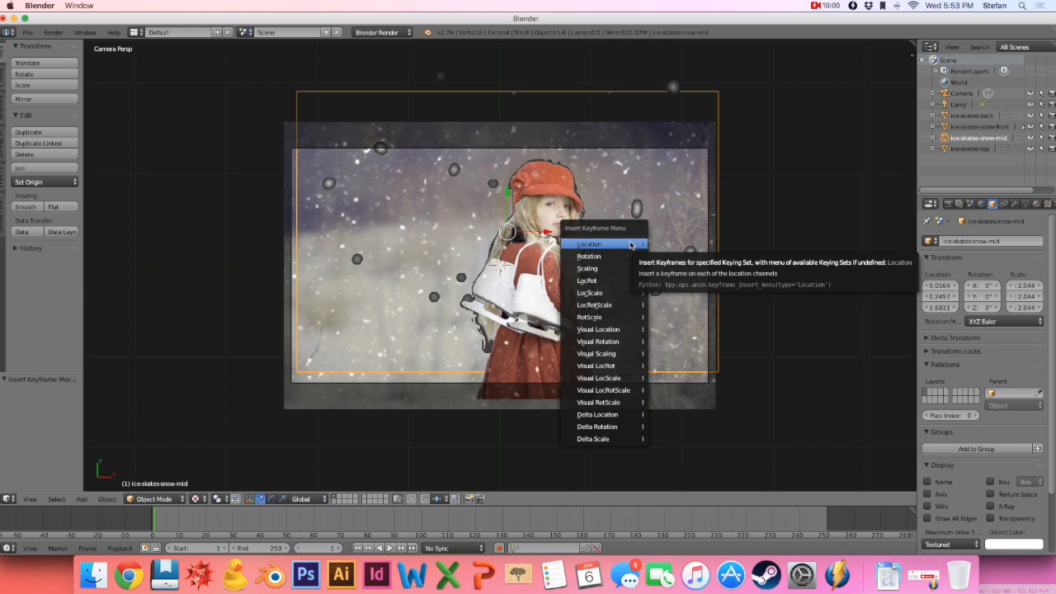
pyautogui.click(628, 245)
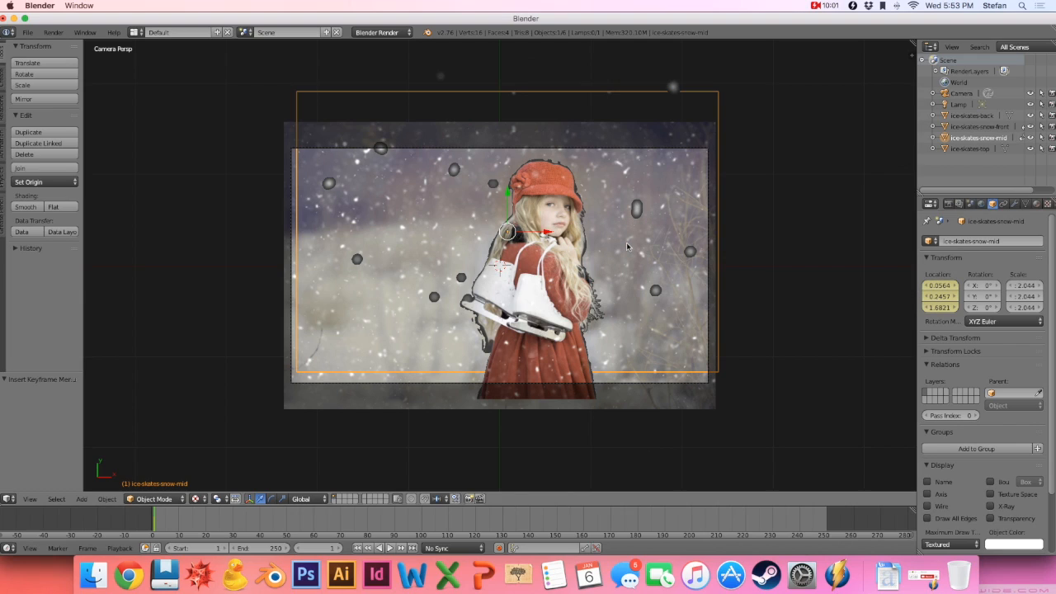
# At frame 250, move the ice-skates-snow-mid plane down by about 0.423 in Y and insert a Location keyframe.
pyautogui.click(410, 547)
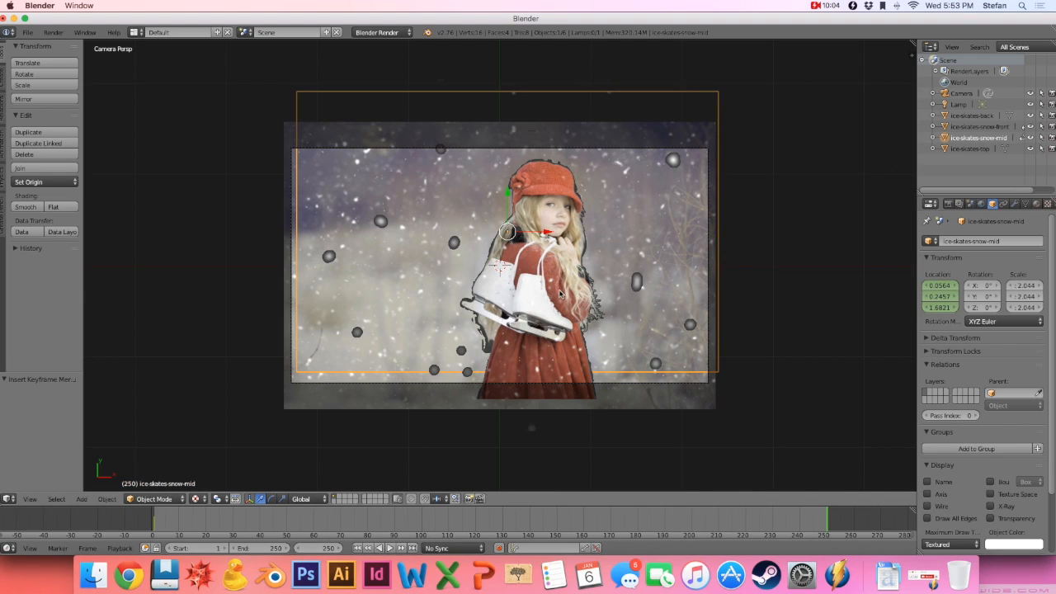
pyautogui.press('g')
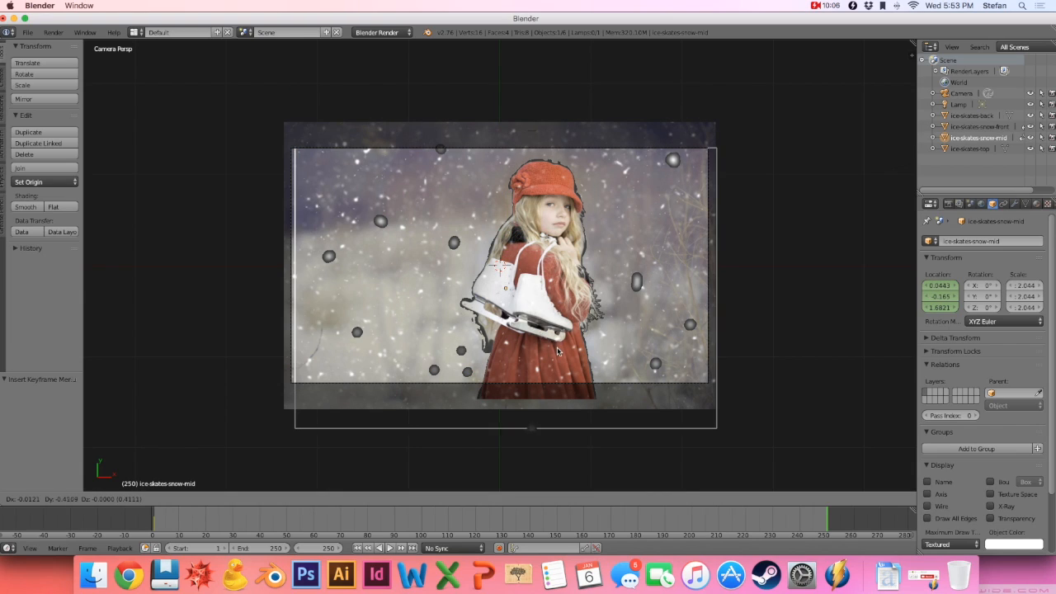
pyautogui.click(557, 353)
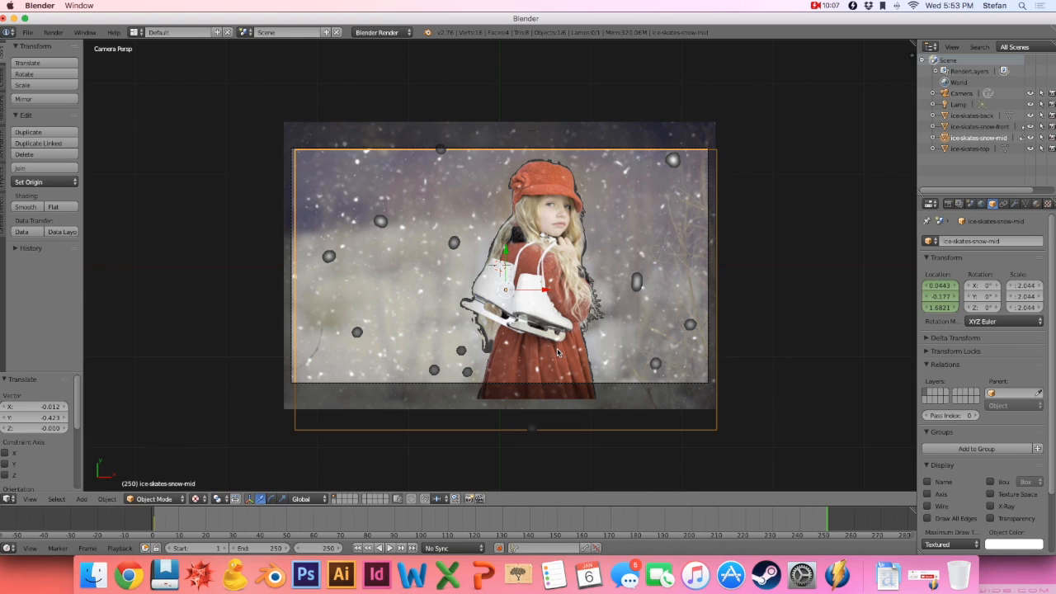
pyautogui.press('i')
pyautogui.click(594, 289)
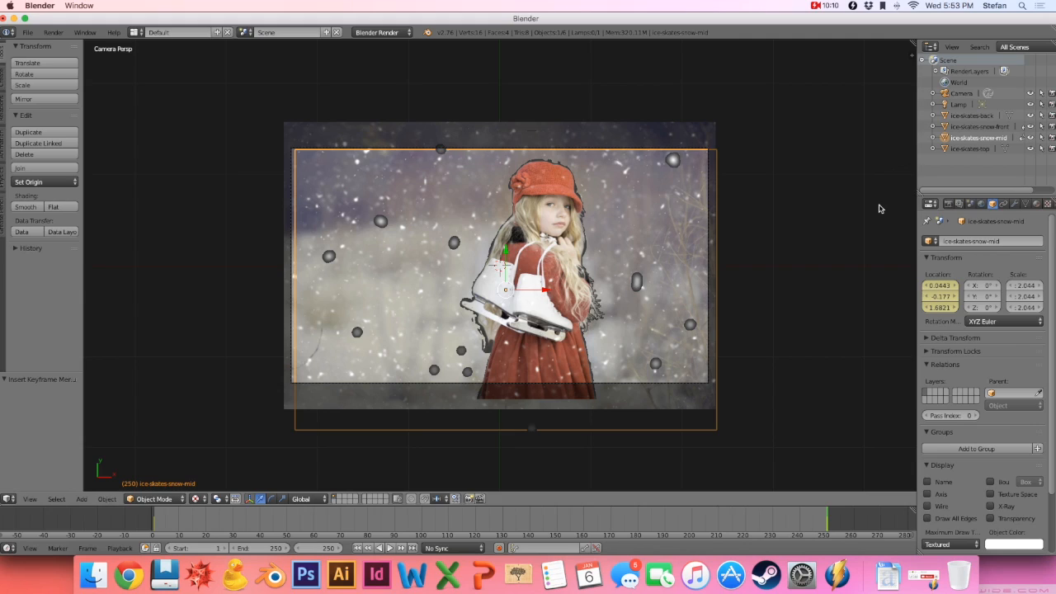
# Return to frame 1 and insert a Location keyframe for the camera.
pyautogui.click(358, 549)
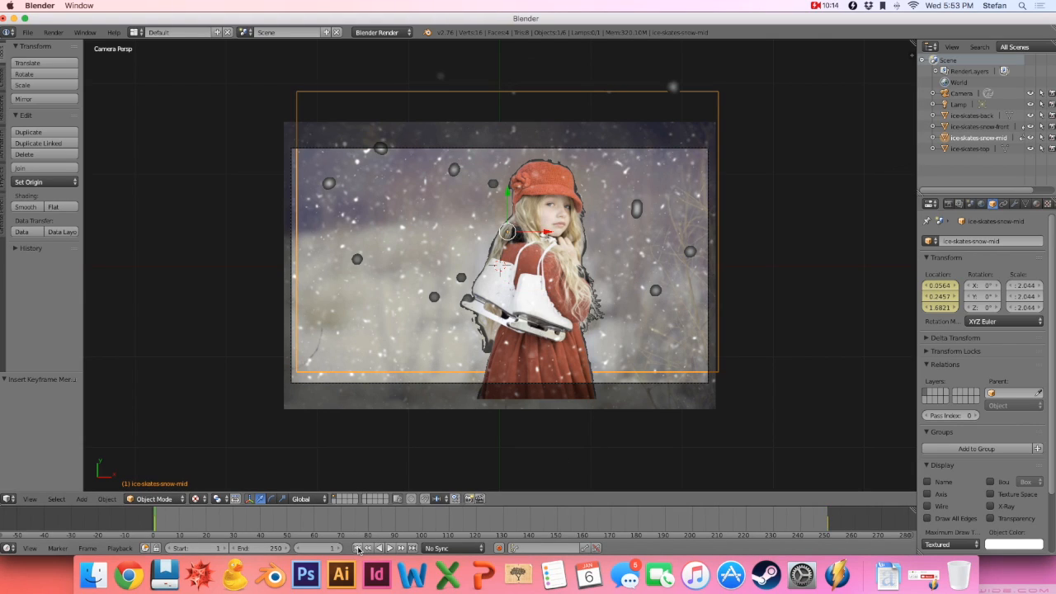
pyautogui.click(962, 93)
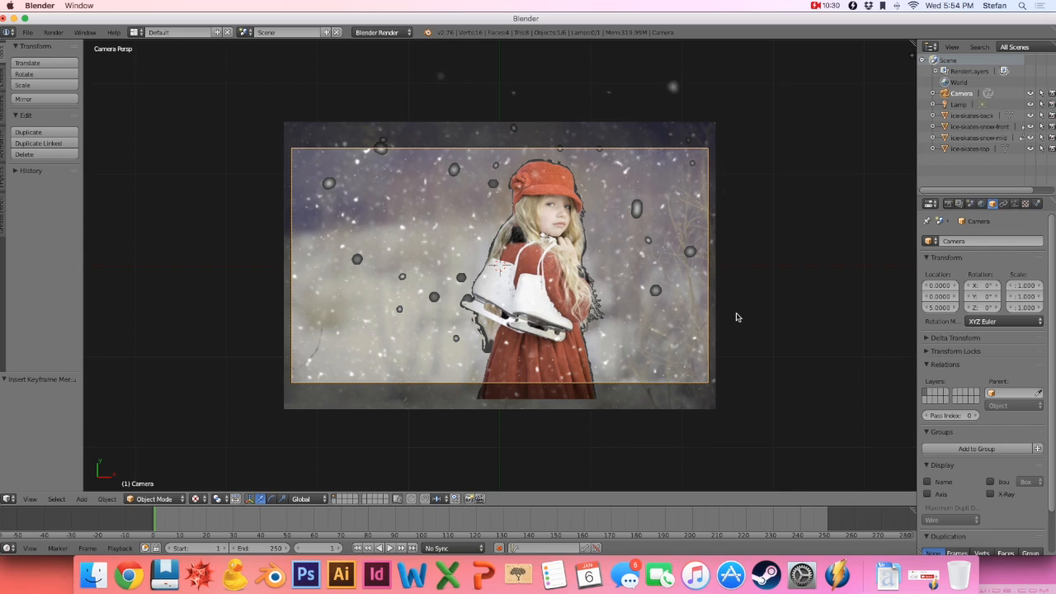
pyautogui.press('i')
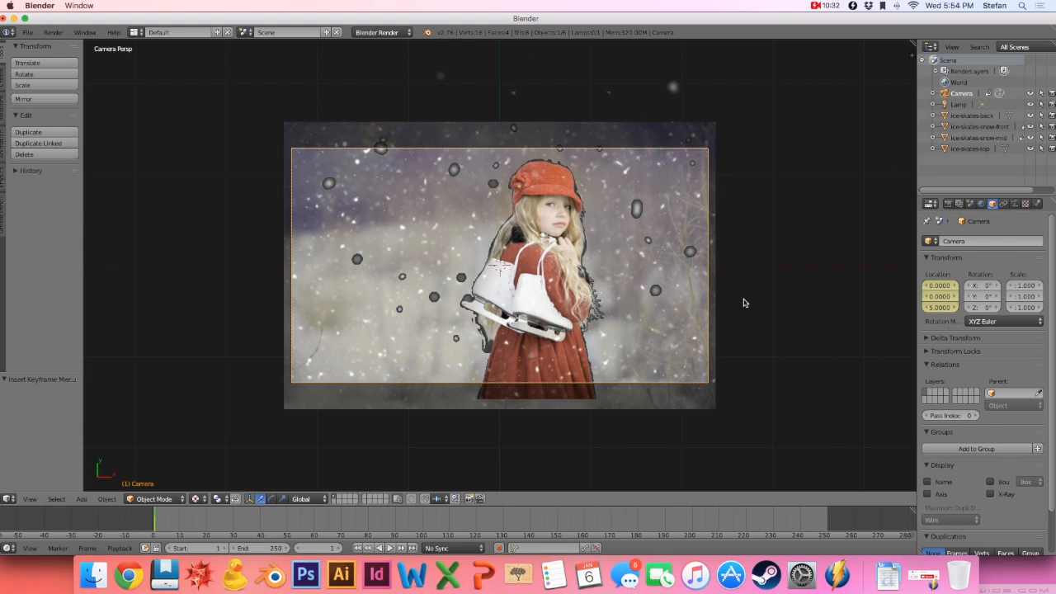
# At frame 250, move the camera about 0.619 closer to the image planes along the global Z axis.
pyautogui.click(414, 548)
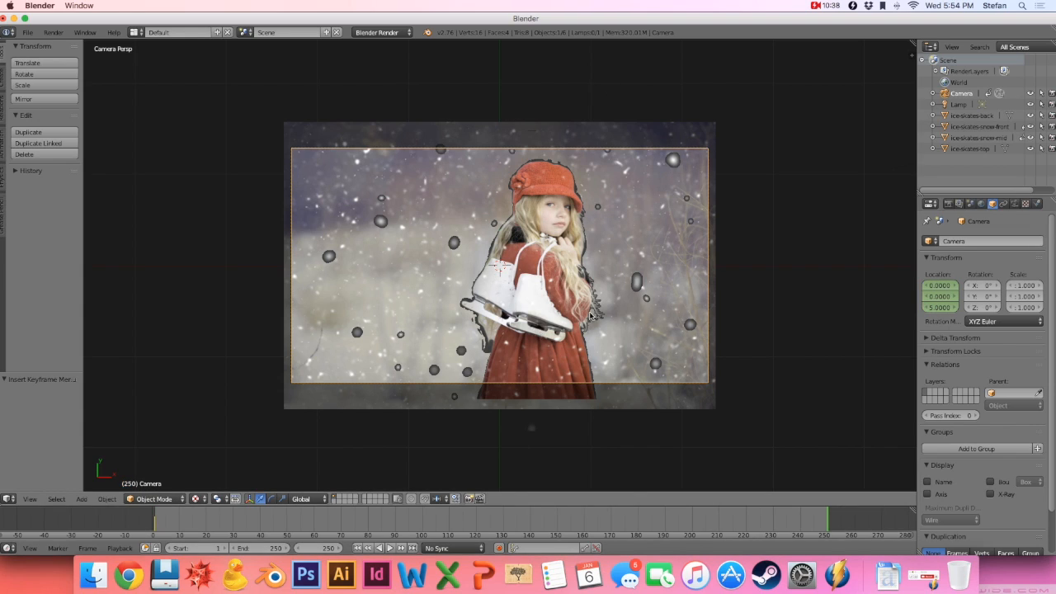
pyautogui.press('g')
pyautogui.press('z')
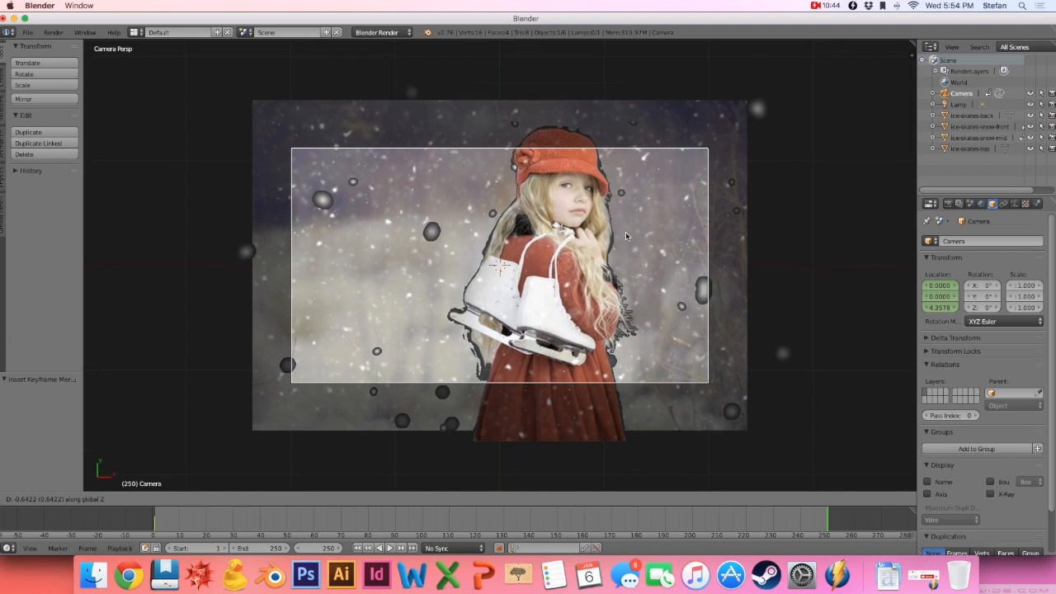
pyautogui.click(626, 234)
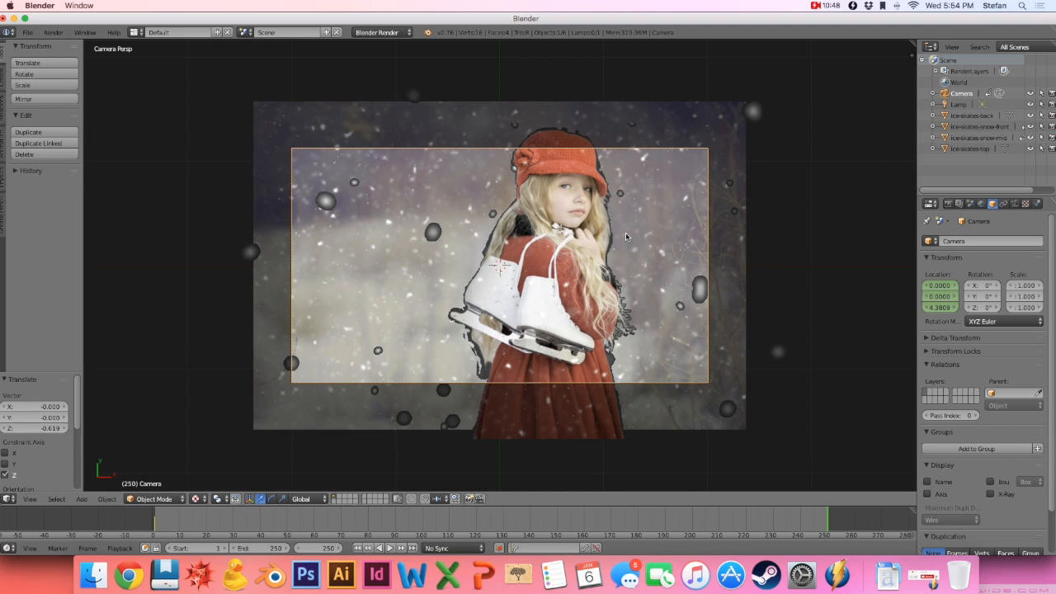
# Shift the camera by about 0.168 in X and 0.138 in Y at frame 250 and insert a Location keyframe.
pyautogui.press('g')
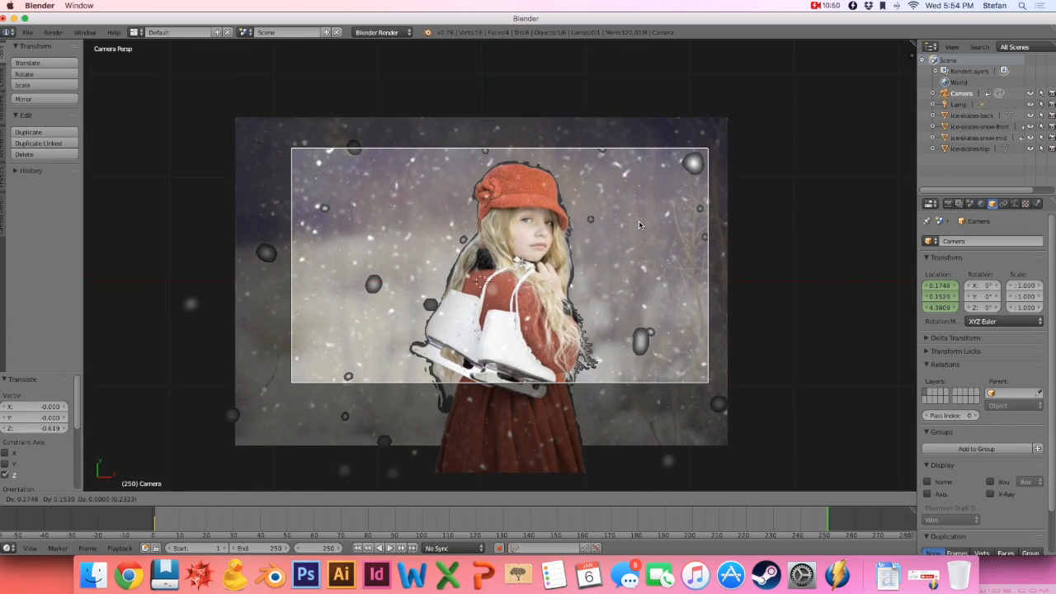
pyautogui.click(638, 226)
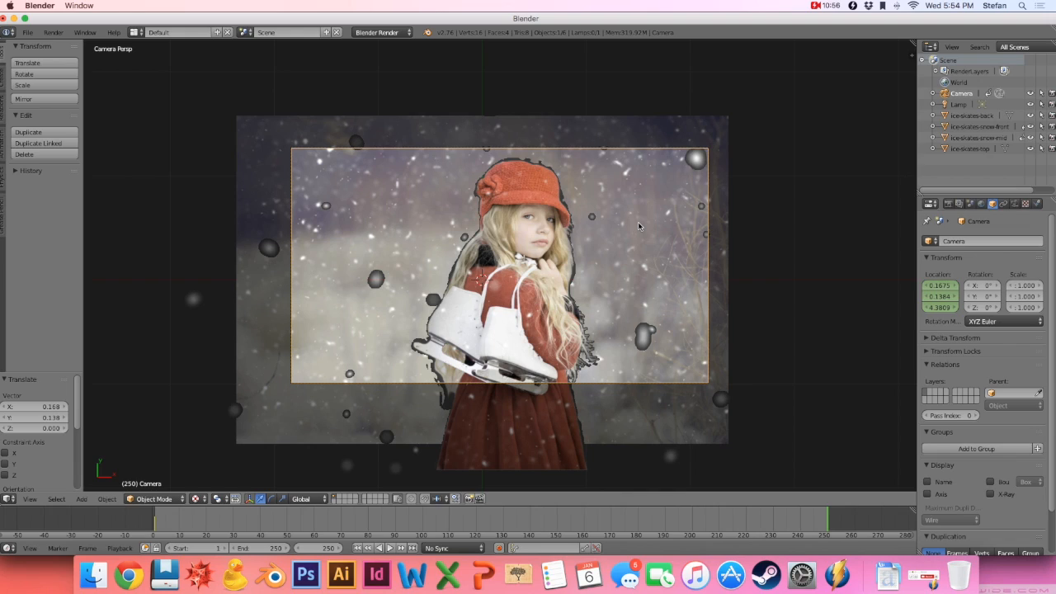
pyautogui.press('i')
pyautogui.click(739, 203)
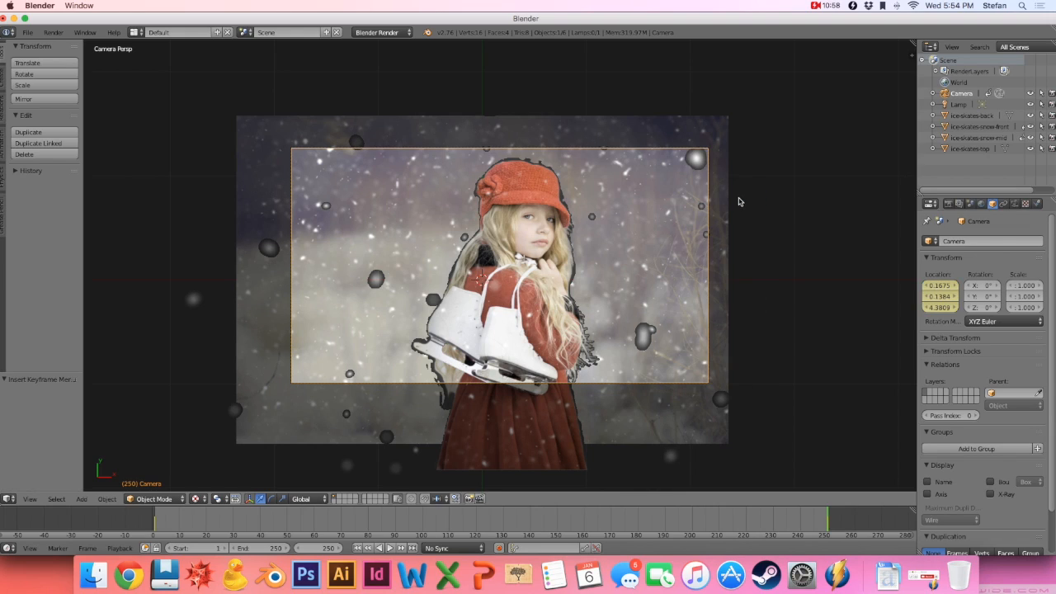
# Play back the animation briefly to check the camera push-in and the falling snow, and stop it.
pyautogui.click(388, 548)
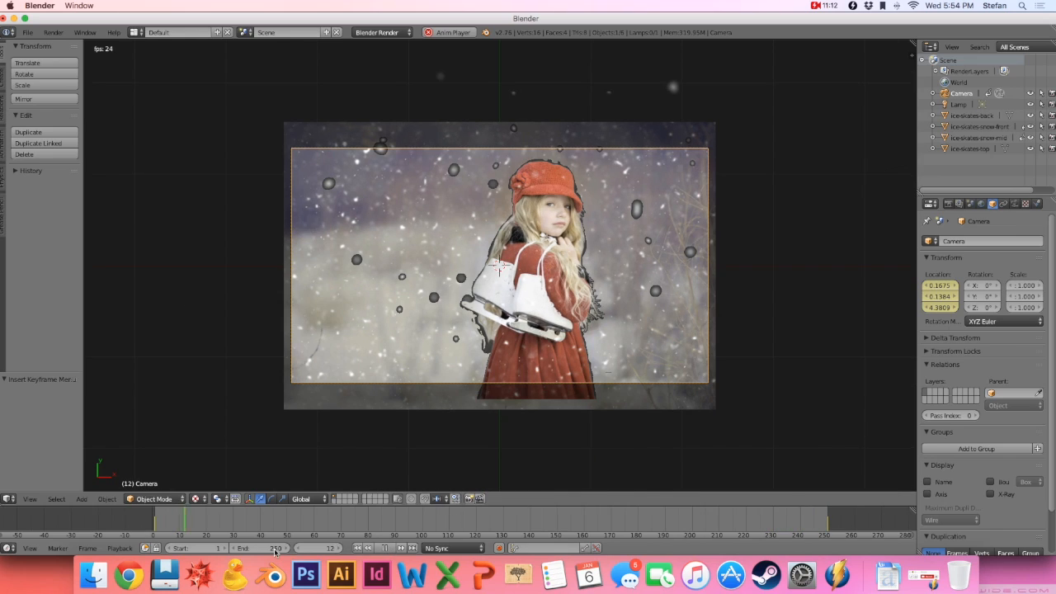
pyautogui.click(385, 547)
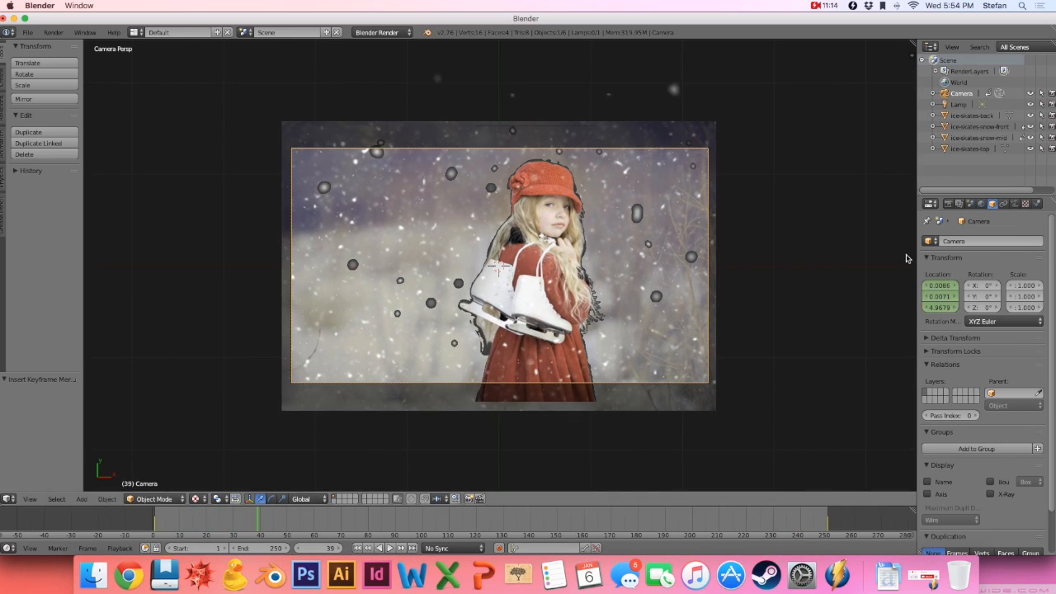
# Set the render output file format to the H.264 movie format.
pyautogui.click(950, 205)
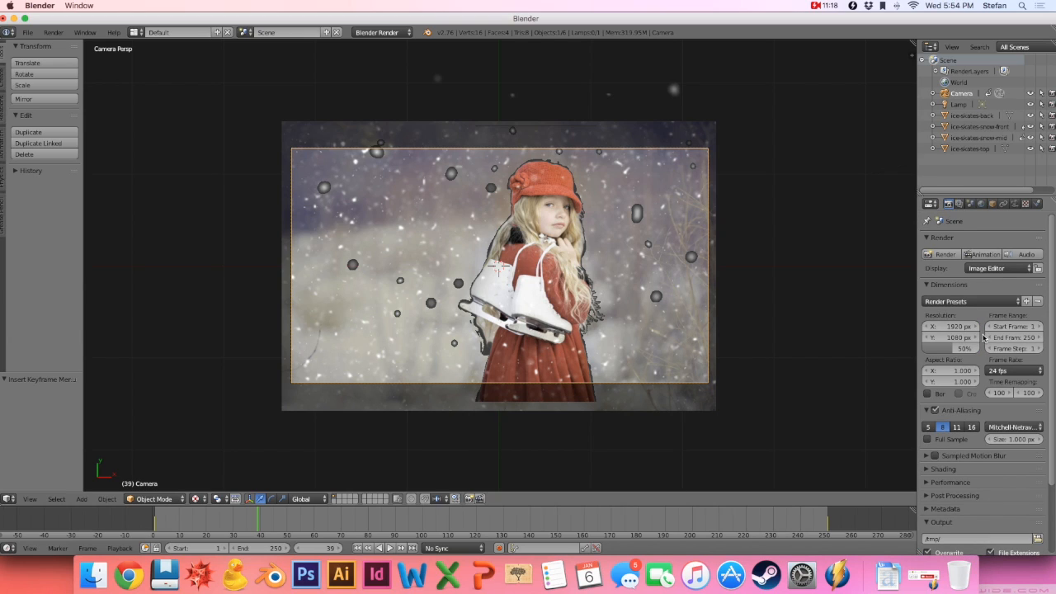
pyautogui.scroll(-2, 982, 346)
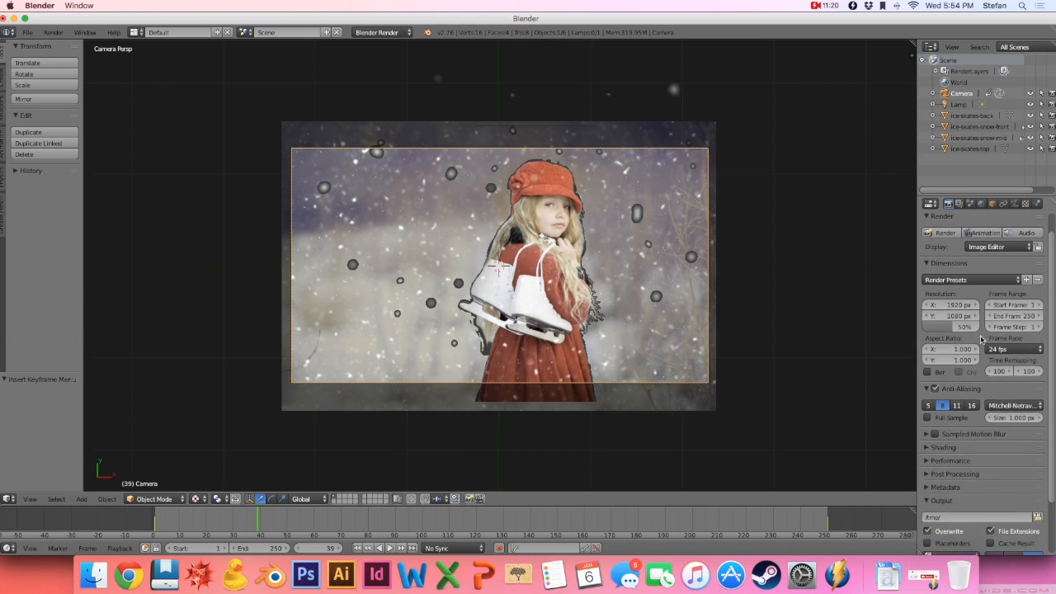
pyautogui.scroll(-4, 982, 379)
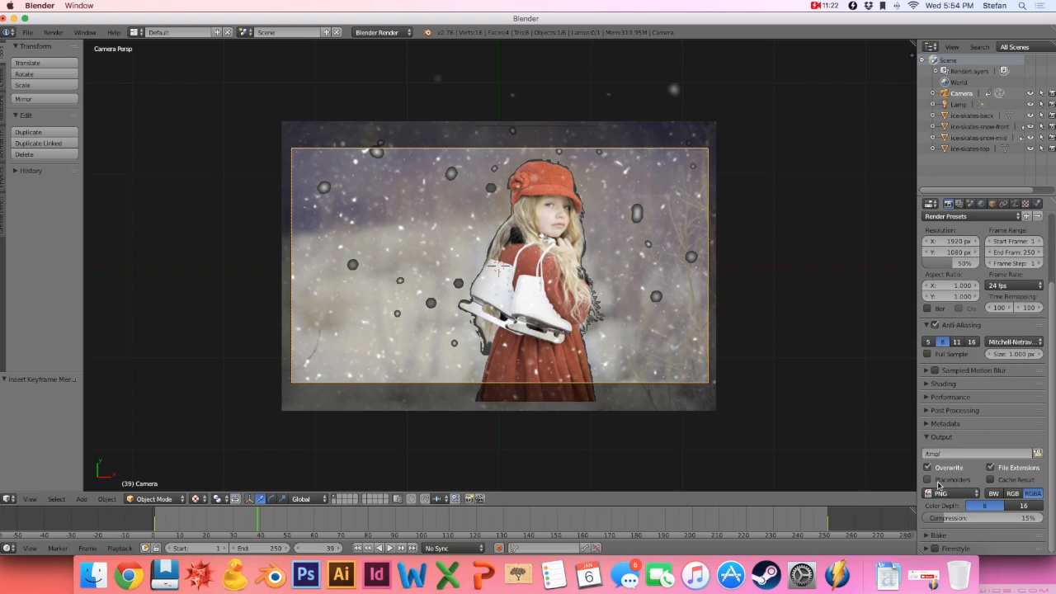
pyautogui.click(941, 494)
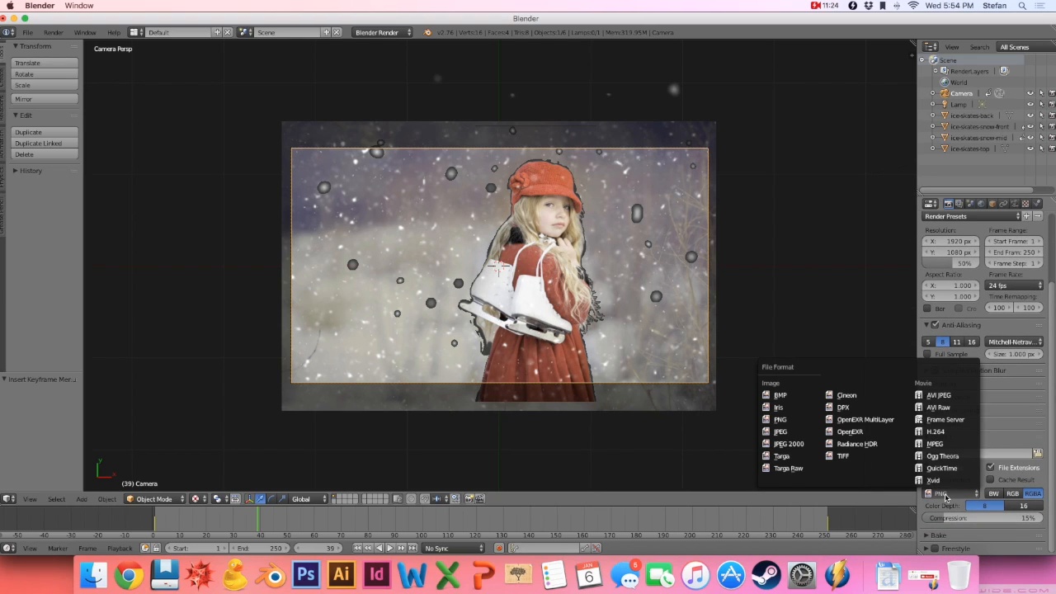
pyautogui.click(945, 433)
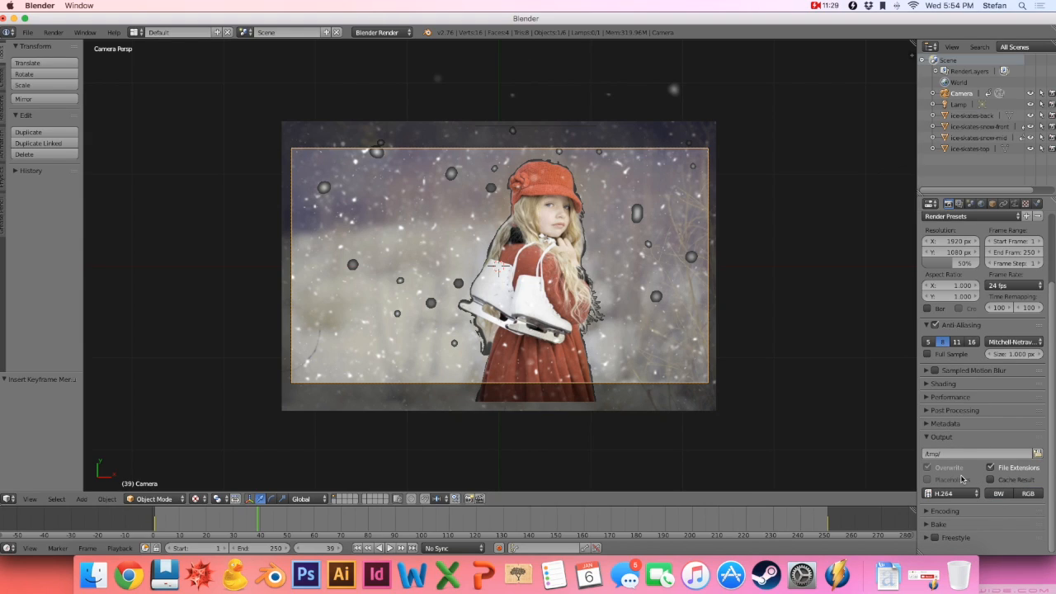
# Set the encoding container format to MPEG-4 for the H.264 output.
pyautogui.click(929, 512)
pyautogui.scroll(-3, 977, 508)
pyautogui.click(964, 488)
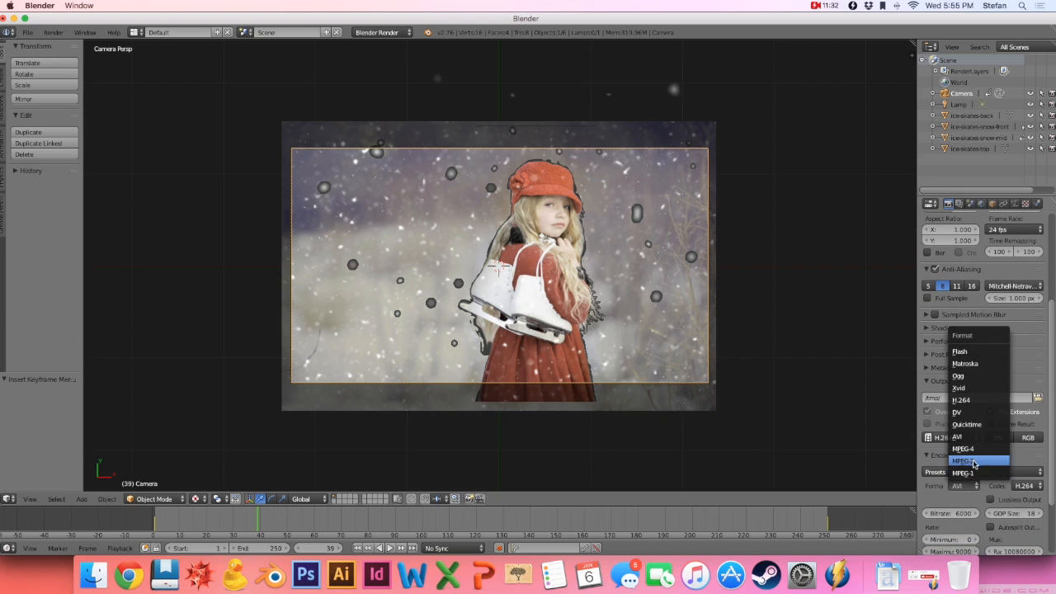
pyautogui.click(973, 455)
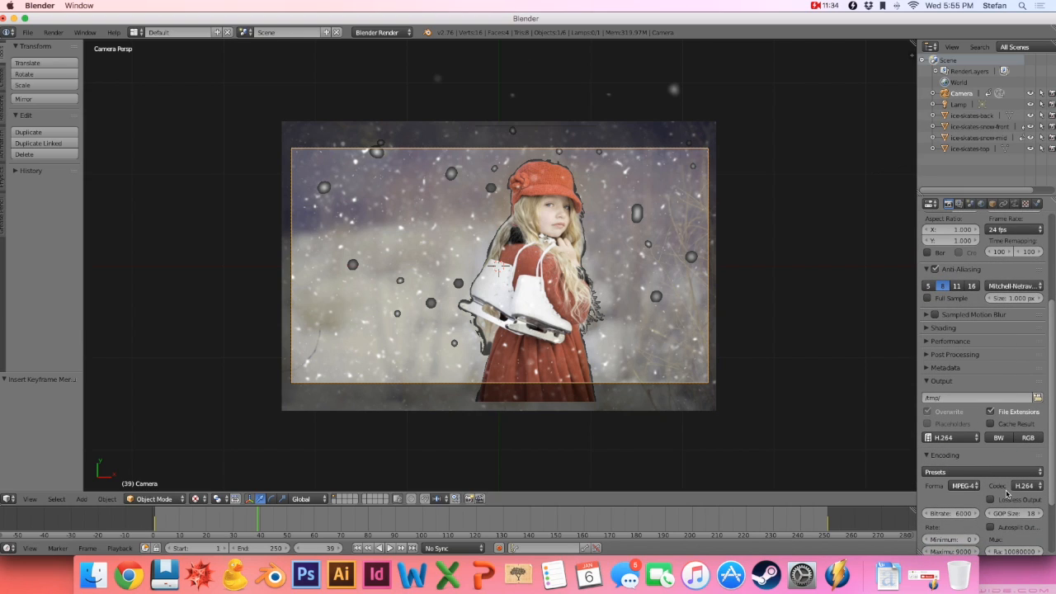
pyautogui.scroll(-1, 1029, 493)
# Apply the HDTV 1080p render preset to the scene dimensions.
pyautogui.scroll(4, 1037, 295)
pyautogui.scroll(2, 1037, 295)
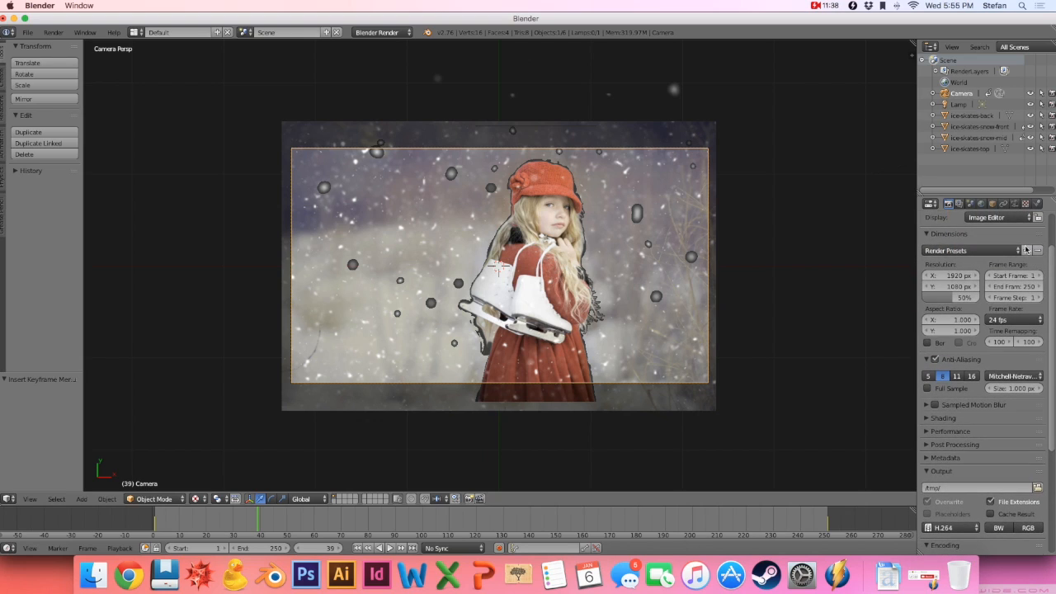
pyautogui.click(1020, 249)
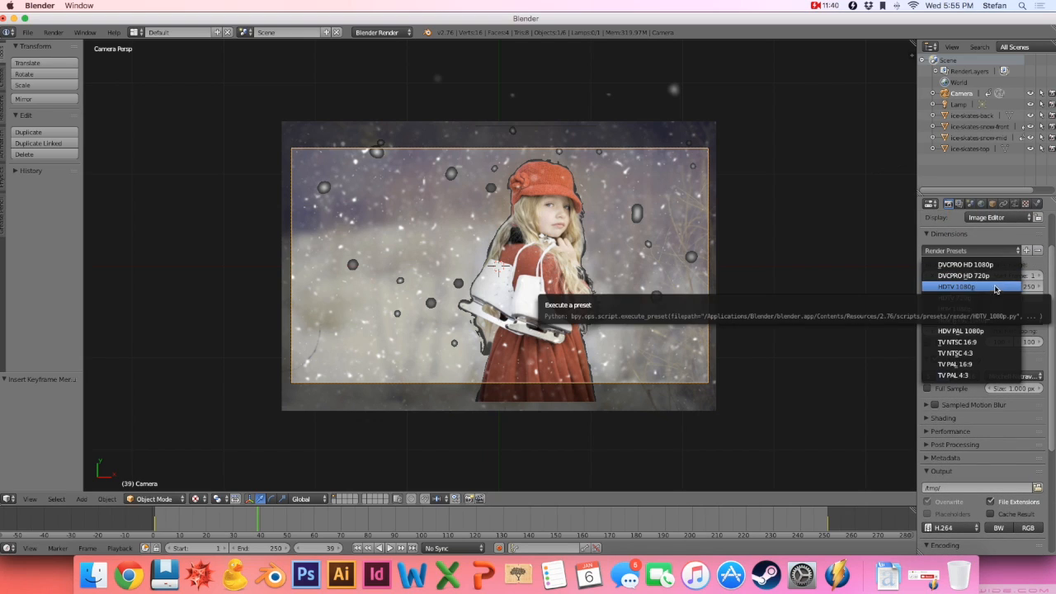
pyautogui.click(994, 287)
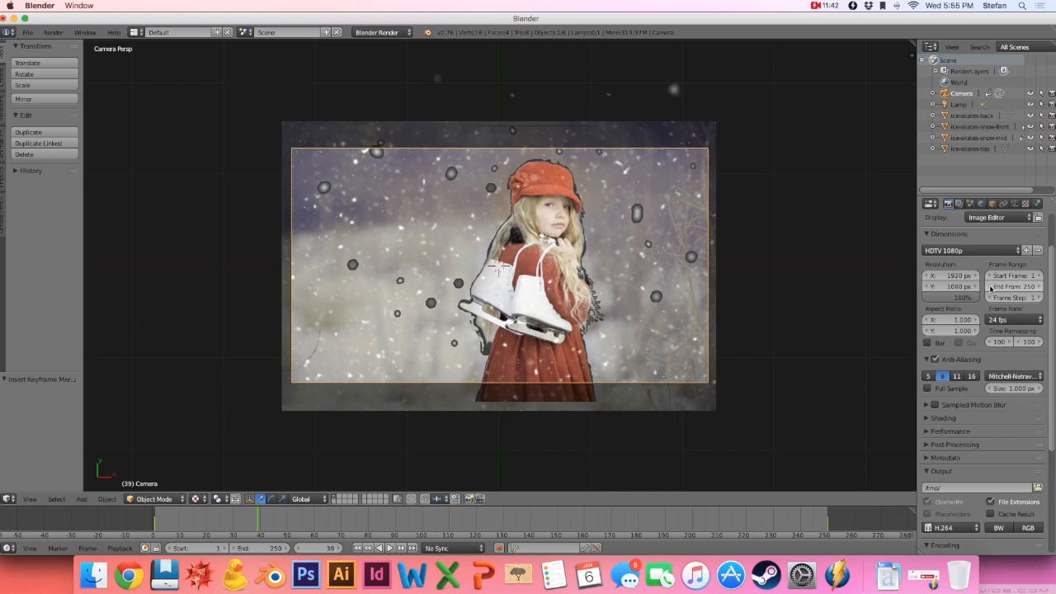
# Start rendering the full animation with the configured output settings.
pyautogui.scroll(1, 987, 320)
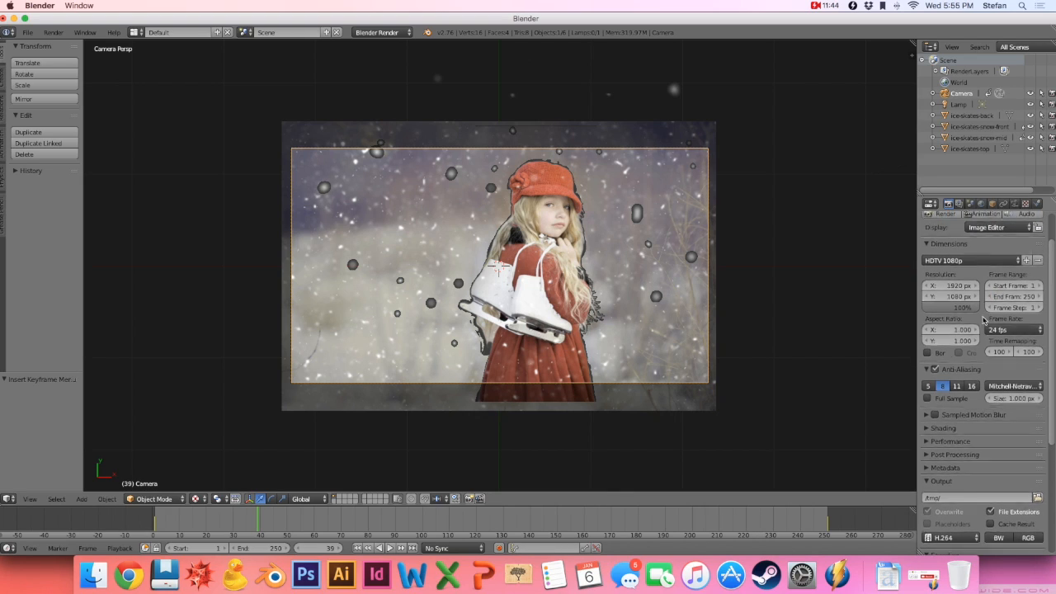
pyautogui.moveTo(154, 183); pyautogui.dragTo(155, 174, button='middle')
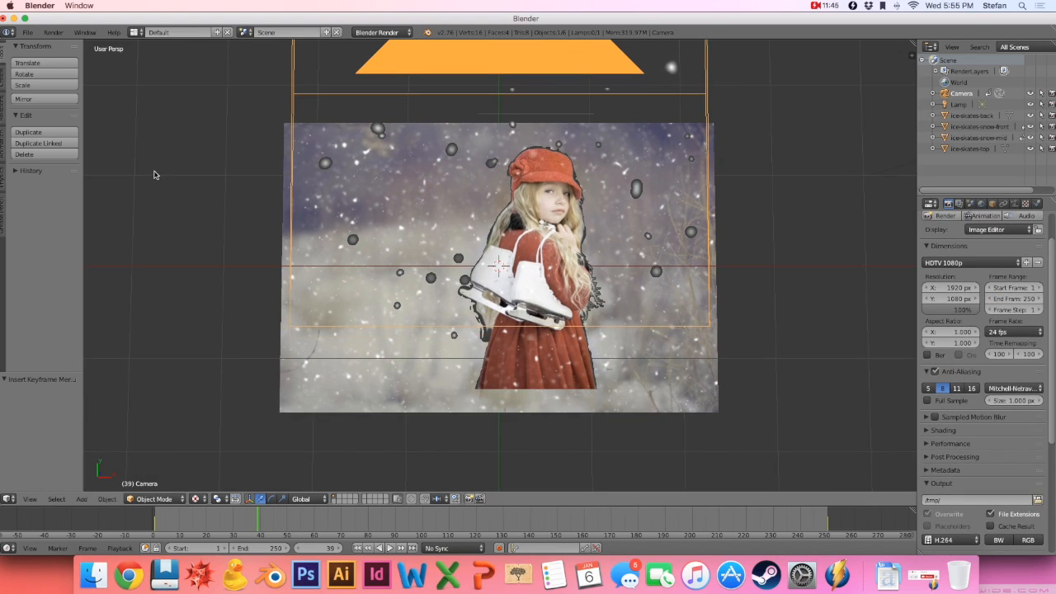
pyautogui.click(60, 36)
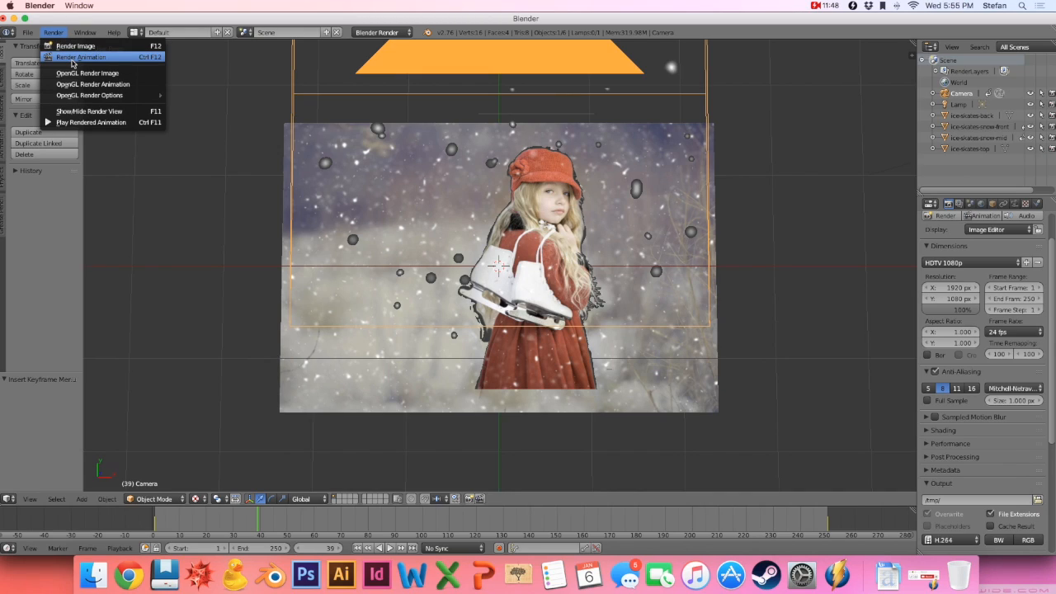